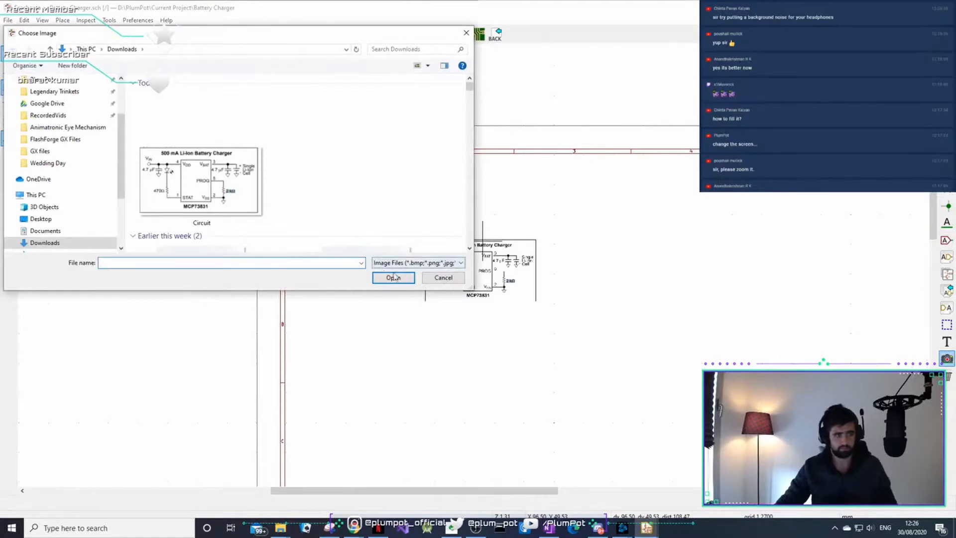
Cancel choosing another image and examine the 500 mA Li-Ion Battery Charger reference circuit on the sheet
{"action": "left_click", "coordinate": [442, 277]}
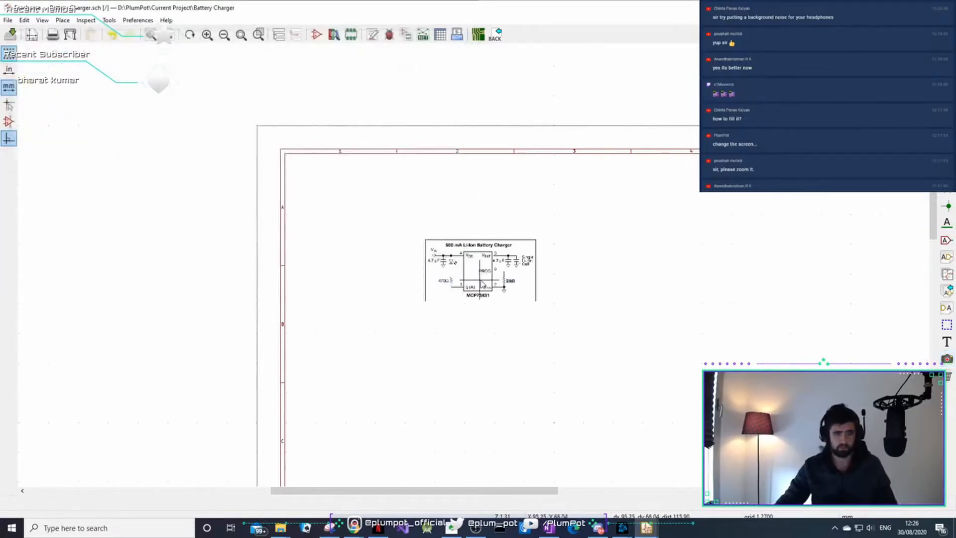
{"action": "scroll", "coordinate": [472, 268], "scroll_direction": "up", "scroll_amount": 5}
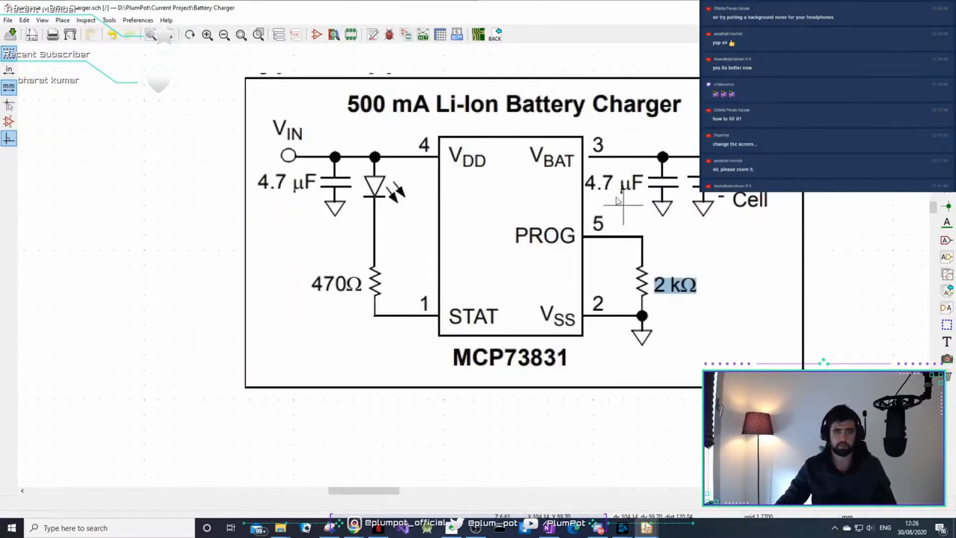
{"action": "middle_click_drag", "start_coordinate": [506, 227], "coordinate": [366, 271]}
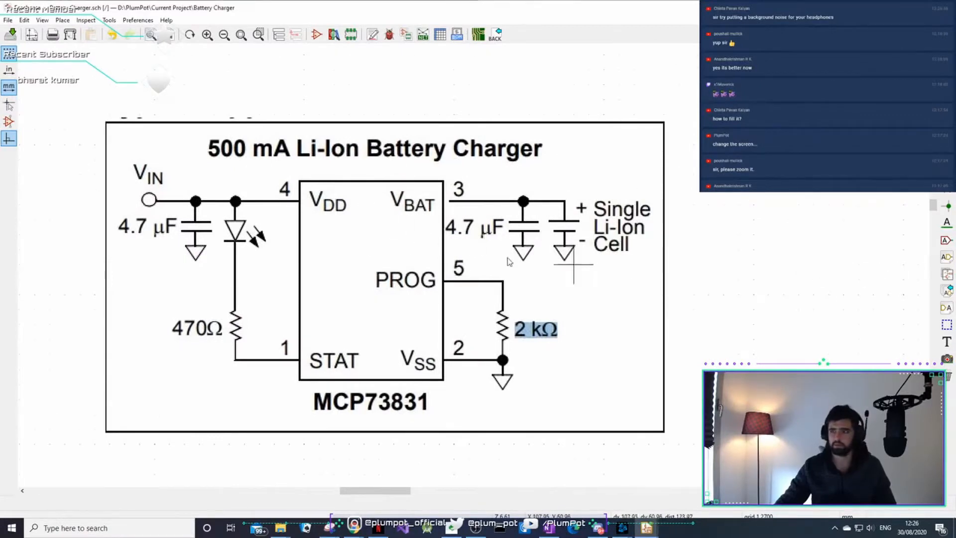
{"action": "scroll", "coordinate": [573, 264], "scroll_direction": "down", "scroll_amount": 3}
{"action": "scroll", "coordinate": [547, 284], "scroll_direction": "down", "scroll_amount": 5}
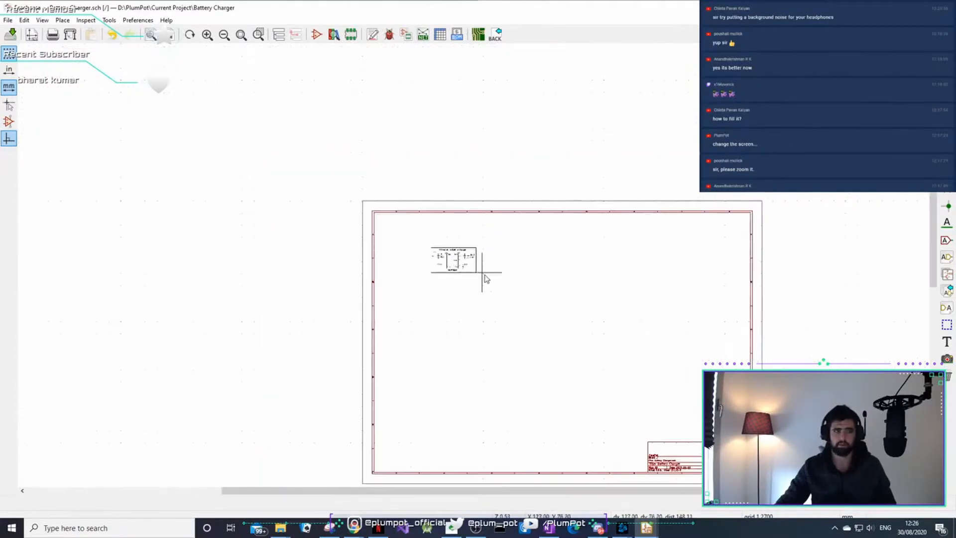
{"action": "scroll", "coordinate": [465, 270], "scroll_direction": "up", "scroll_amount": 4}
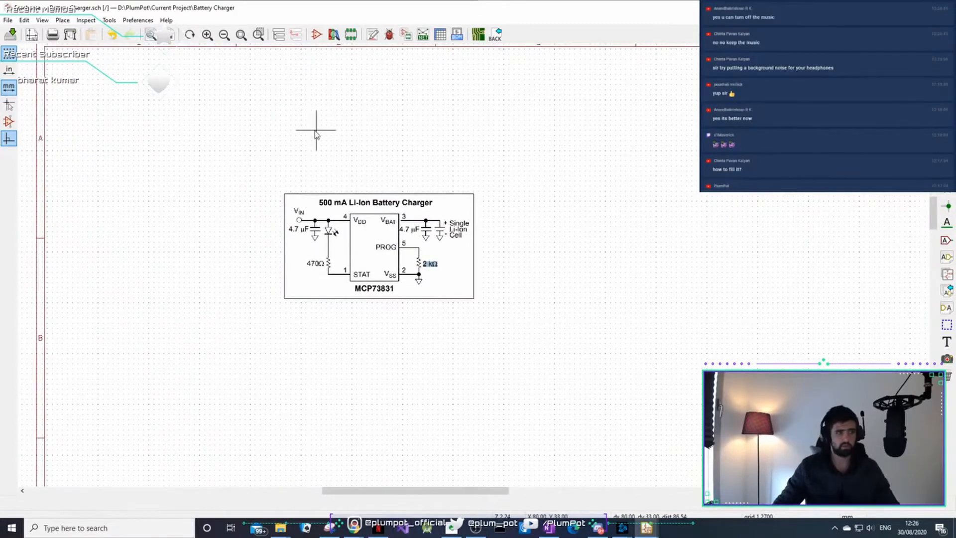
{"action": "left_click", "coordinate": [64, 20]}
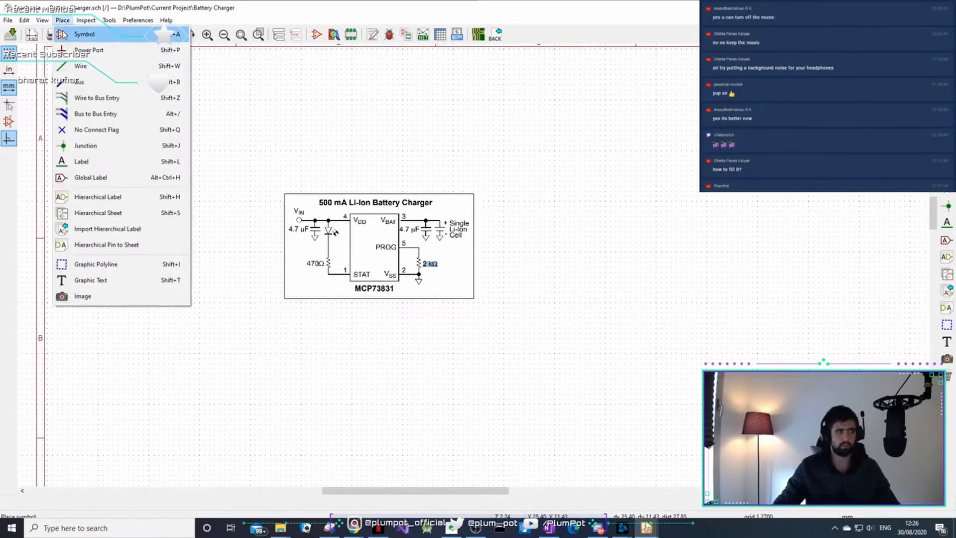
{"action": "left_click", "coordinate": [469, 120]}
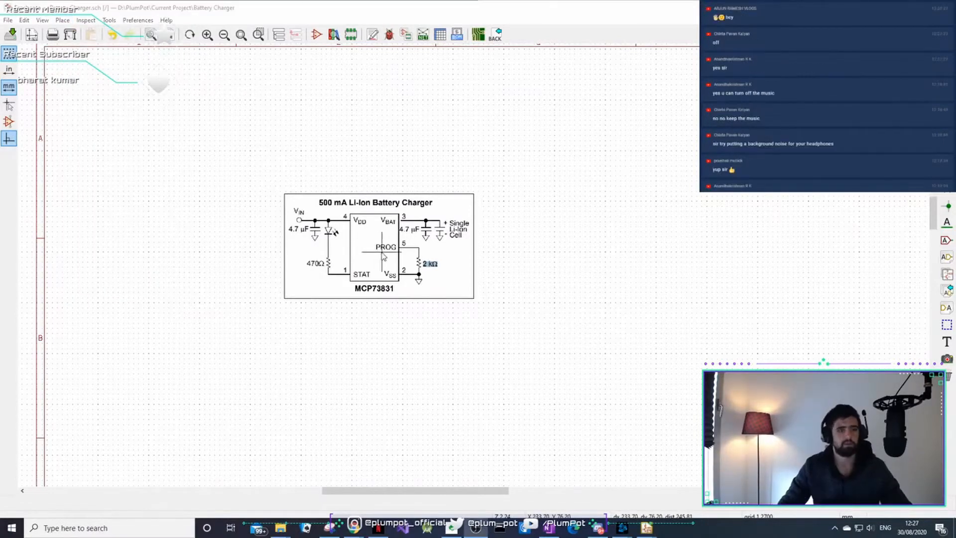
{"action": "scroll", "coordinate": [382, 252], "scroll_direction": "up", "scroll_amount": 1}
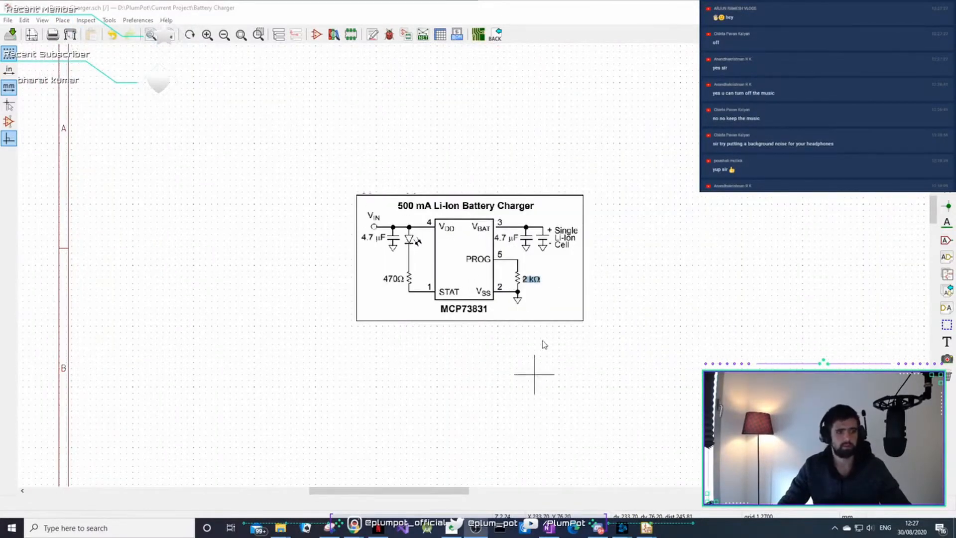
{"action": "scroll", "coordinate": [498, 294], "scroll_direction": "up", "scroll_amount": 2}
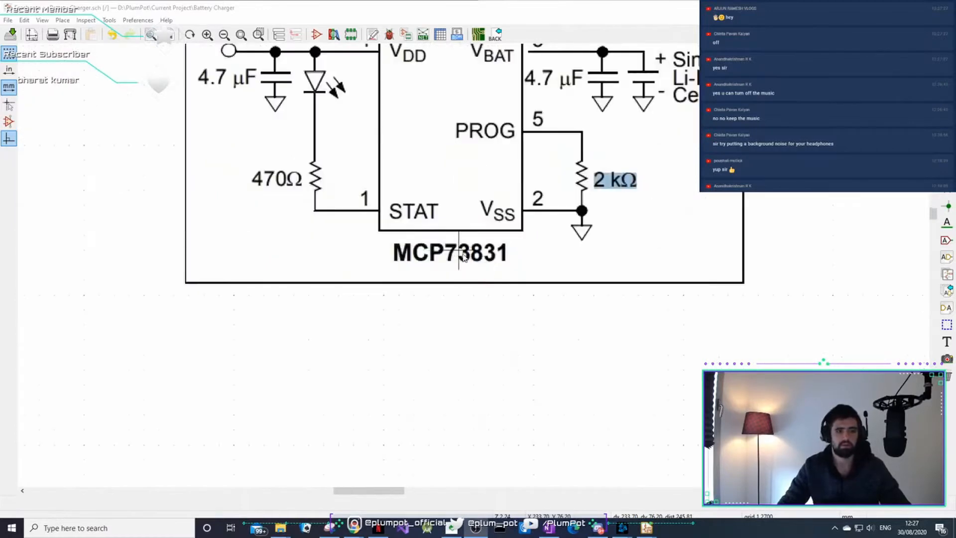
{"action": "scroll", "coordinate": [473, 266], "scroll_direction": "down", "scroll_amount": 1}
{"action": "scroll", "coordinate": [475, 269], "scroll_direction": "down", "scroll_amount": 1}
{"action": "scroll", "coordinate": [448, 234], "scroll_direction": "down", "scroll_amount": 1}
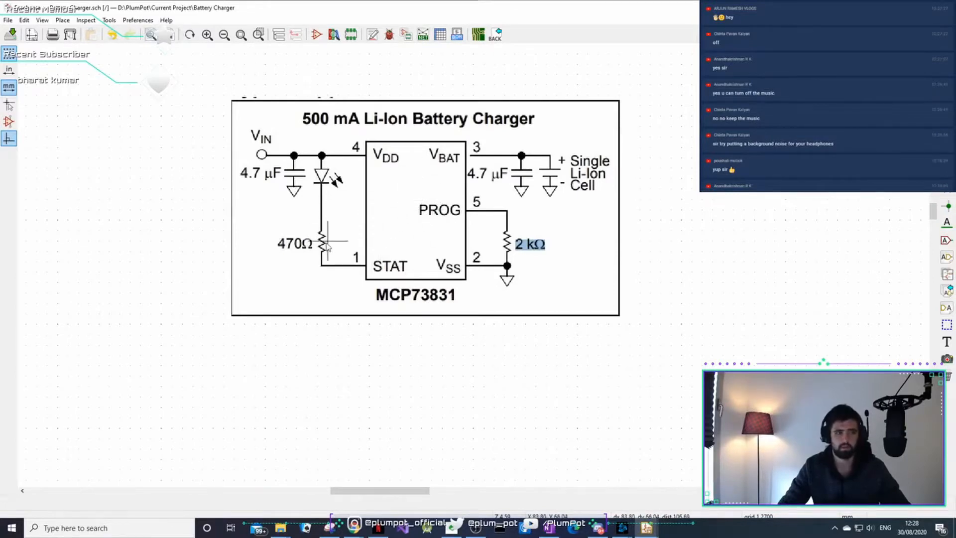
{"action": "scroll", "coordinate": [443, 239], "scroll_direction": "down", "scroll_amount": 2}
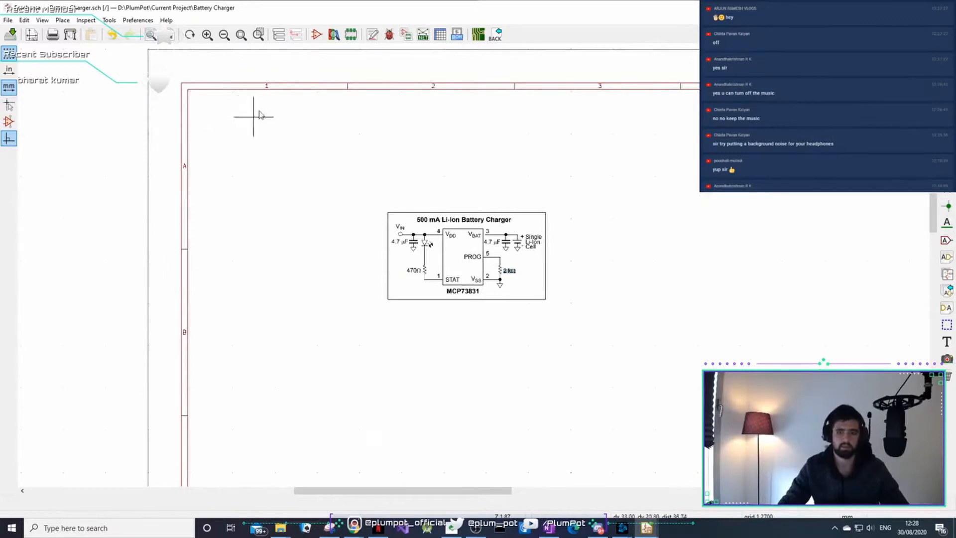
Start placing a symbol on the sheet, dismiss the missing-library error and enlarge the symbol chooser
{"action": "left_click", "coordinate": [63, 20]}
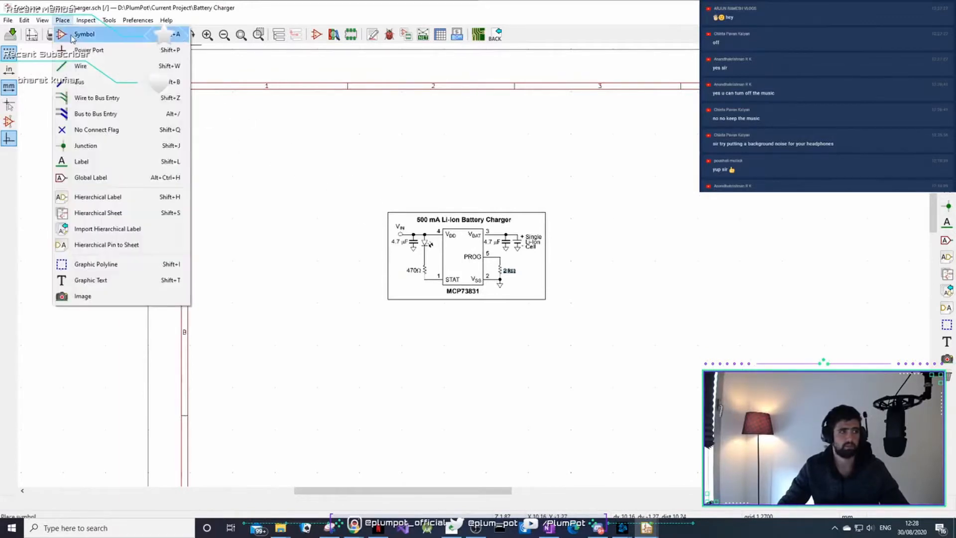
{"action": "left_click", "coordinate": [327, 374]}
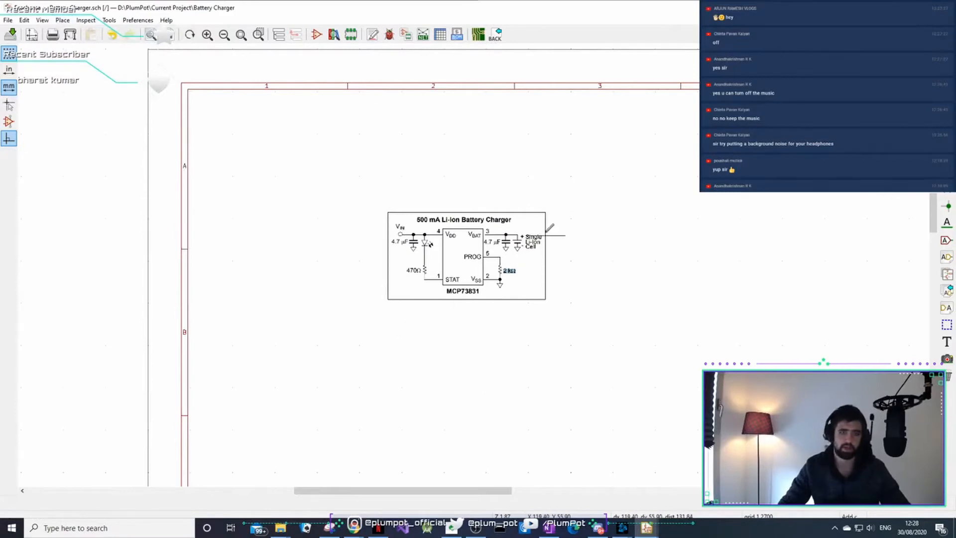
{"action": "left_click", "coordinate": [579, 166]}
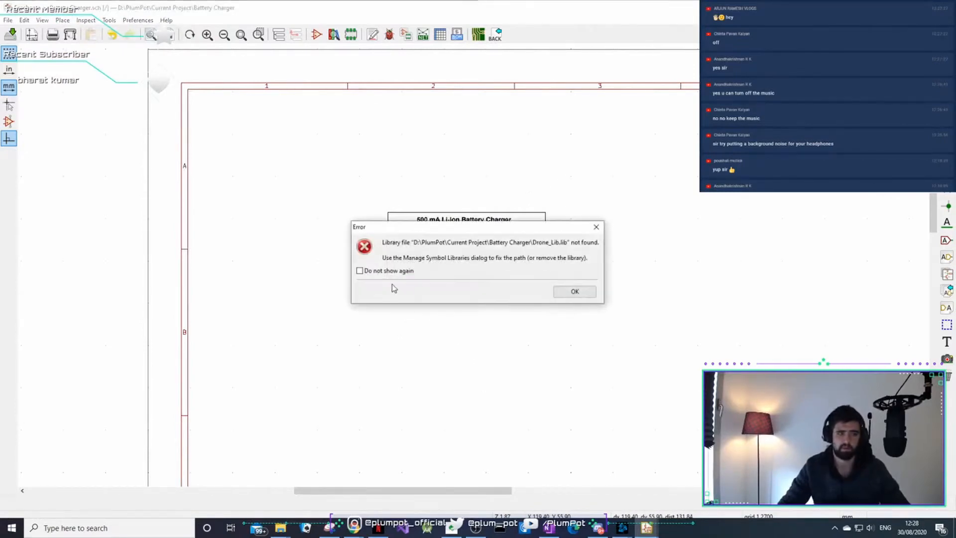
{"action": "key", "text": "Return"}
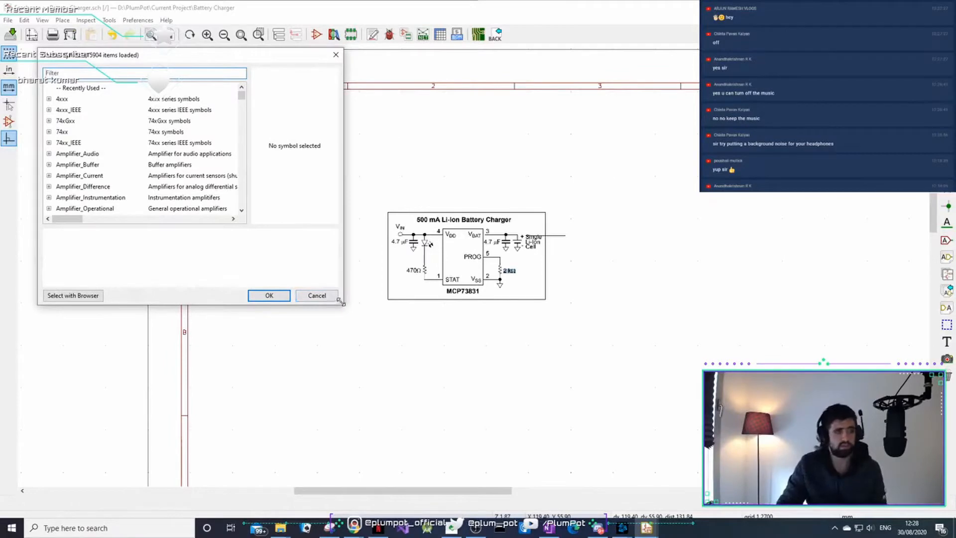
{"action": "left_click_drag", "start_coordinate": [344, 301], "coordinate": [394, 350]}
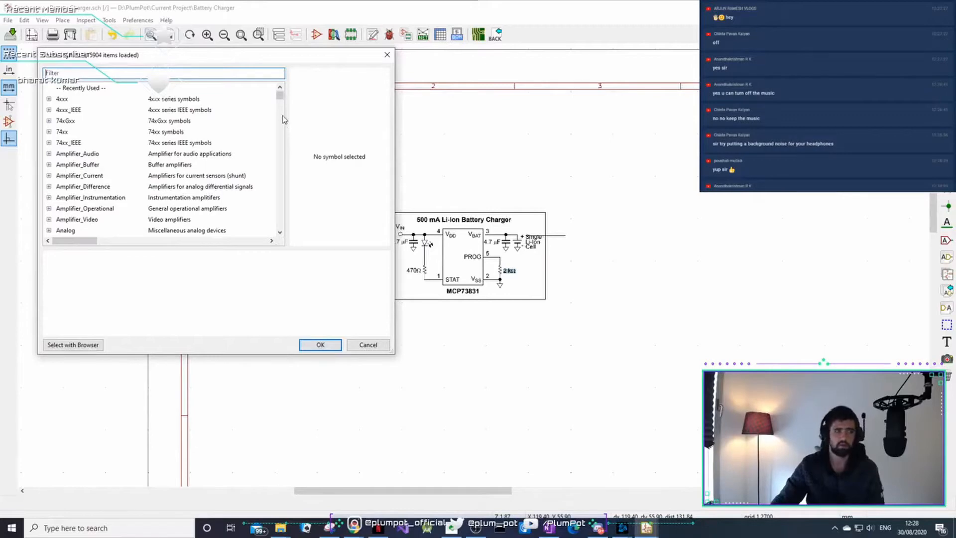
Browse through the available symbol libraries and look inside the PlumPot and power libraries
{"action": "scroll", "coordinate": [279, 103], "scroll_direction": "down", "scroll_amount": 2}
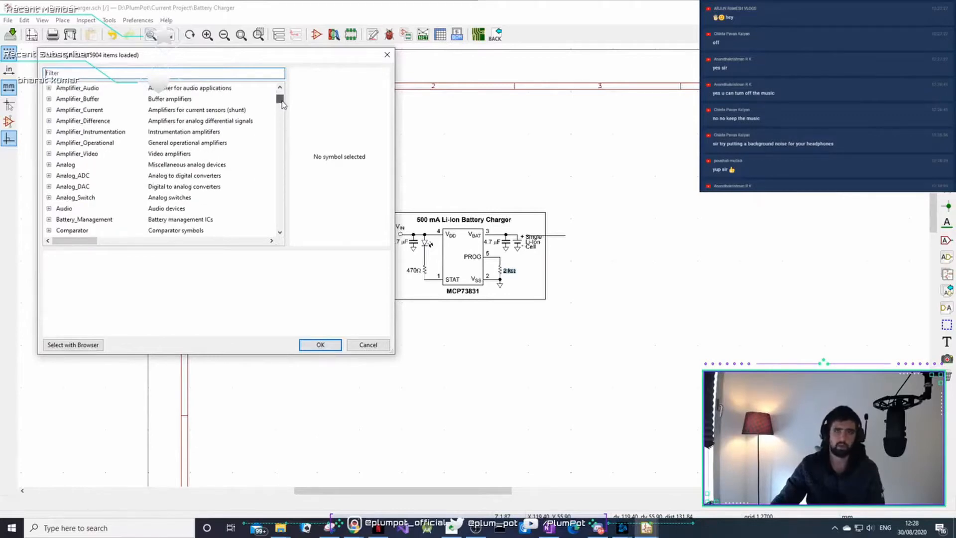
{"action": "left_click_drag", "start_coordinate": [282, 101], "coordinate": [287, 109]}
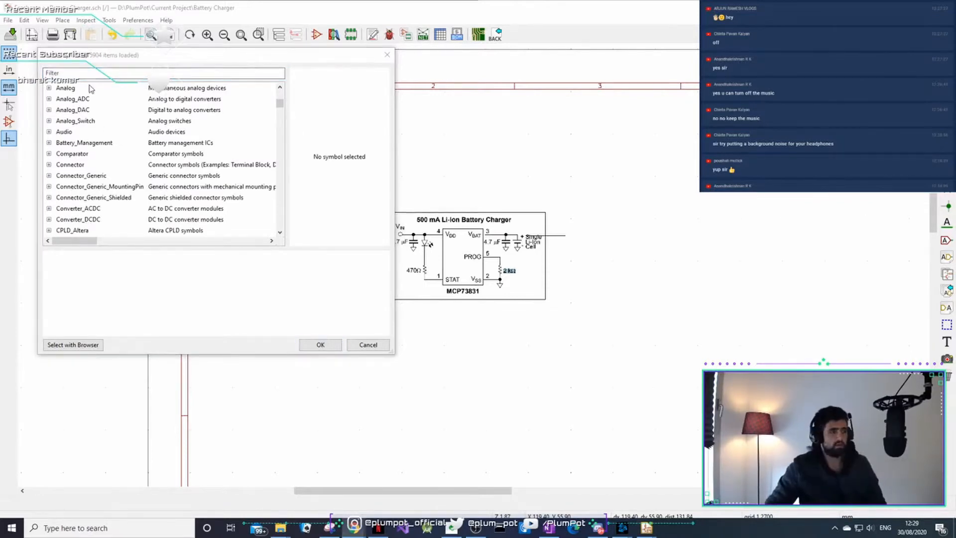
{"action": "scroll", "coordinate": [70, 194], "scroll_direction": "down", "scroll_amount": 5}
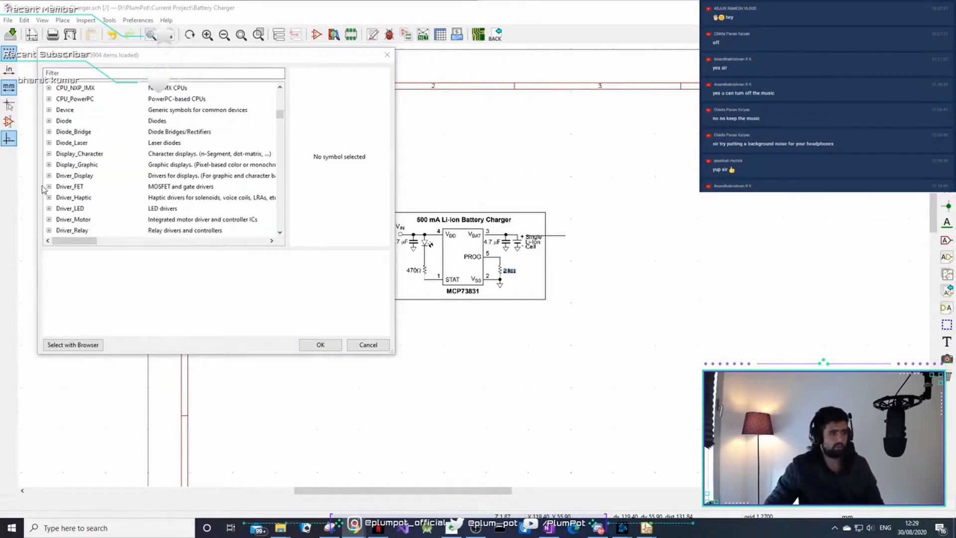
{"action": "scroll", "coordinate": [70, 199], "scroll_direction": "down", "scroll_amount": 3}
{"action": "scroll", "coordinate": [73, 201], "scroll_direction": "down", "scroll_amount": 15}
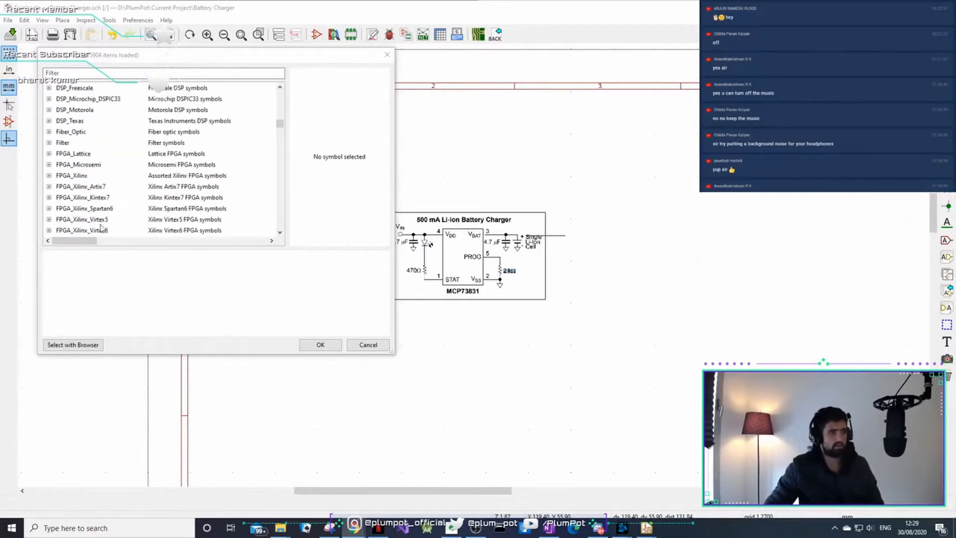
{"action": "scroll", "coordinate": [84, 206], "scroll_direction": "down", "scroll_amount": 6}
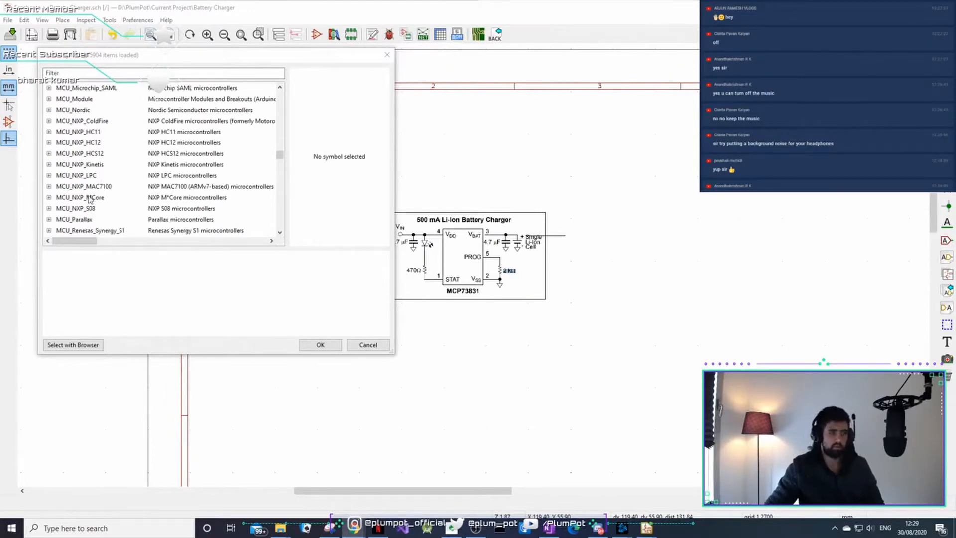
{"action": "scroll", "coordinate": [90, 199], "scroll_direction": "down", "scroll_amount": 12}
{"action": "scroll", "coordinate": [97, 188], "scroll_direction": "down", "scroll_amount": 2}
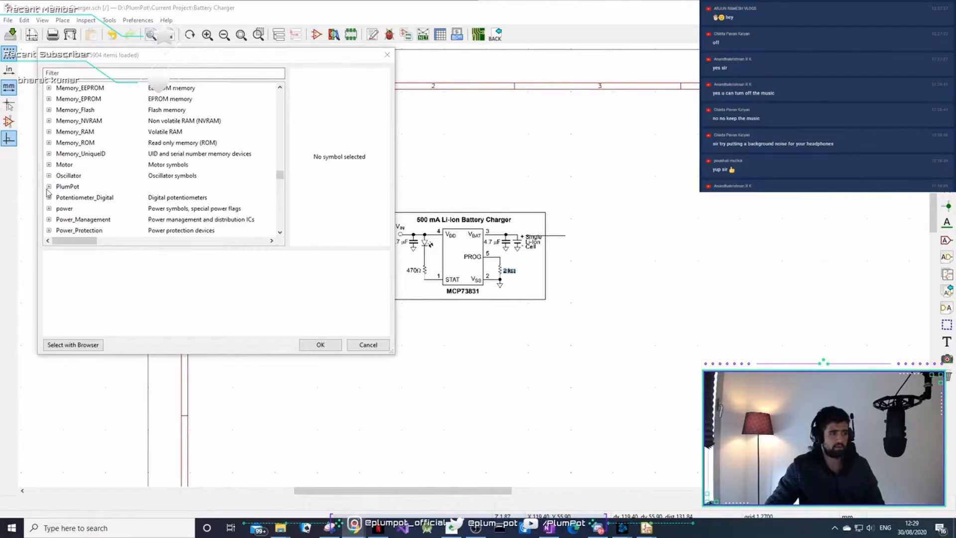
{"action": "left_click", "coordinate": [49, 187]}
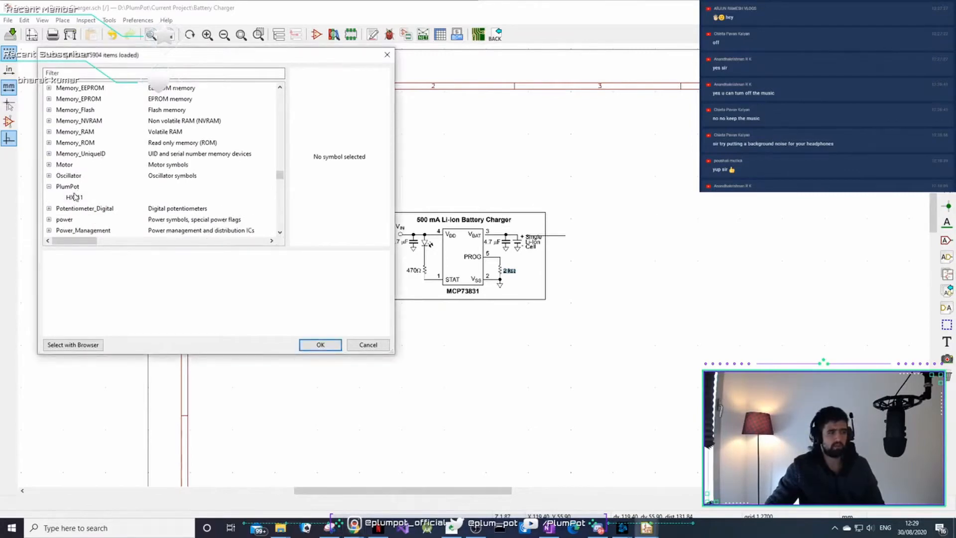
{"action": "left_click", "coordinate": [49, 187]}
{"action": "scroll", "coordinate": [48, 174], "scroll_direction": "down", "scroll_amount": 4}
{"action": "scroll", "coordinate": [49, 159], "scroll_direction": "up", "scroll_amount": 2}
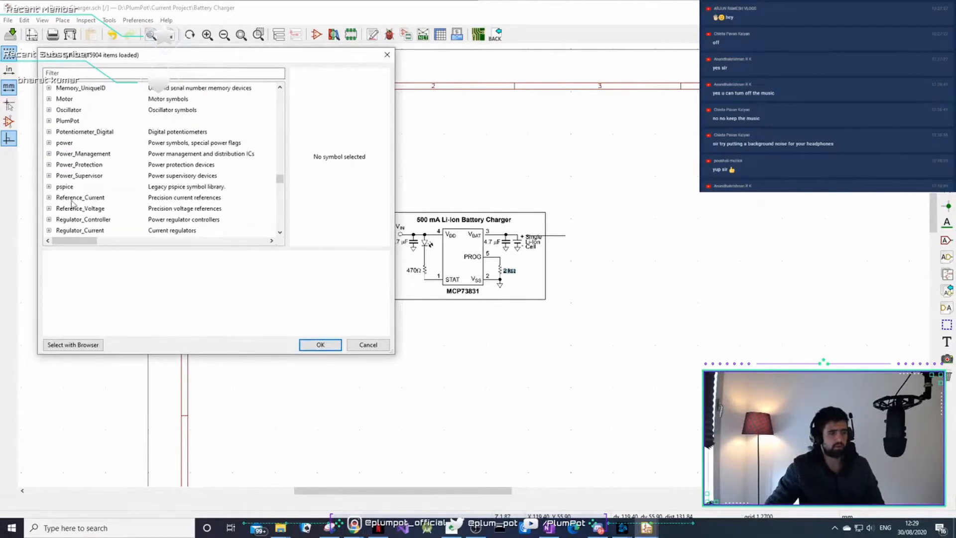
{"action": "left_click", "coordinate": [49, 143]}
{"action": "left_click", "coordinate": [49, 143]}
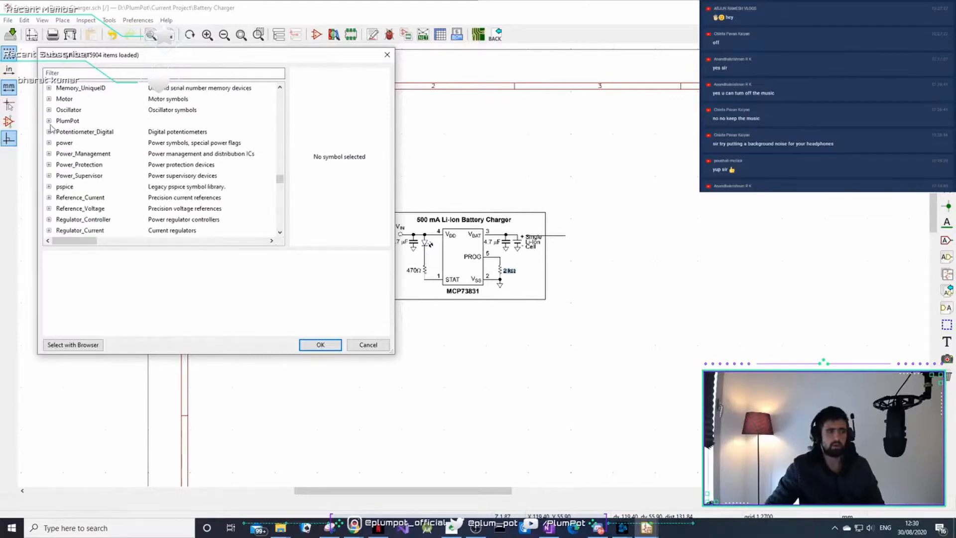
Move the symbol chooser clear of the reference circuit, filter for MCP73831, and preview the MCP73831-2-OT and SparkFun-IC-Power MCP73831 symbols
{"action": "left_click_drag", "start_coordinate": [171, 55], "coordinate": [674, 115]}
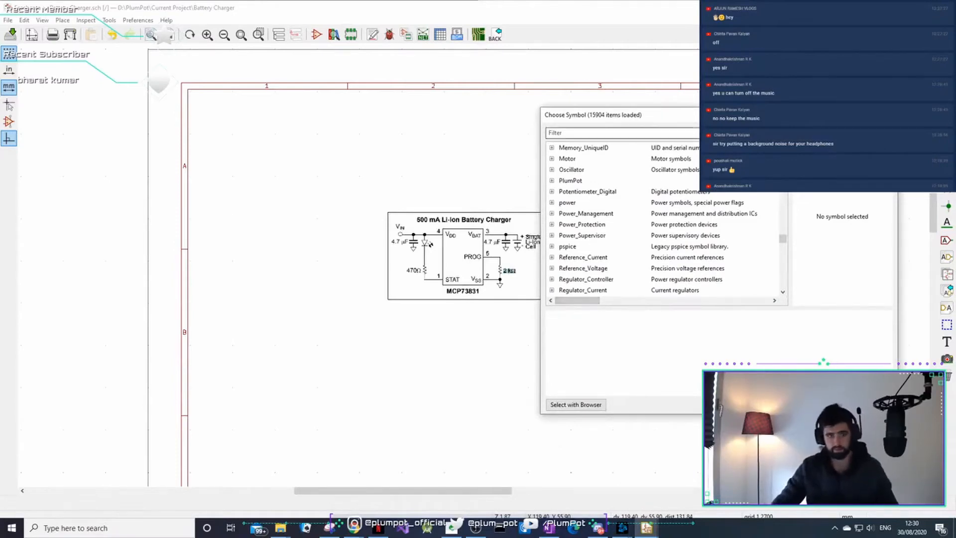
{"action": "type", "text": "MCP73831"}
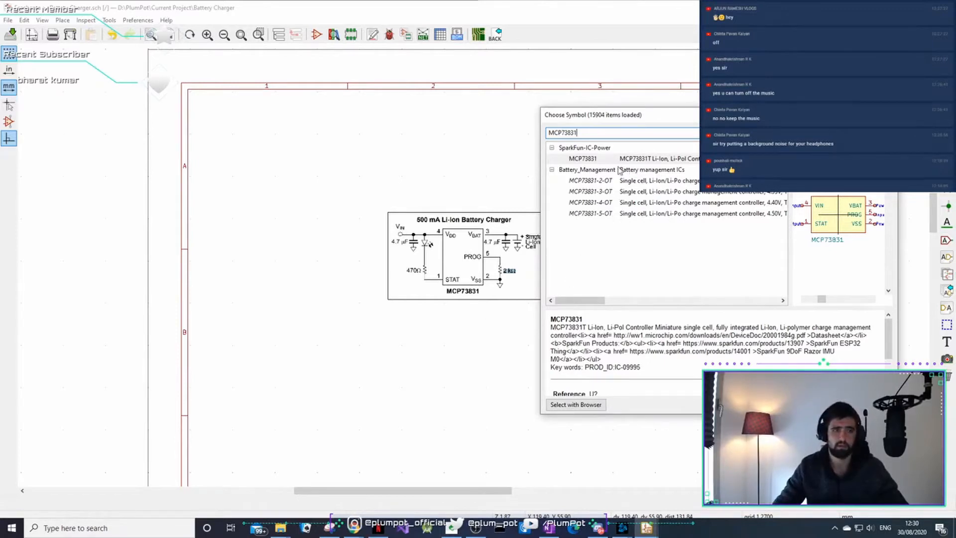
{"action": "left_click", "coordinate": [590, 180]}
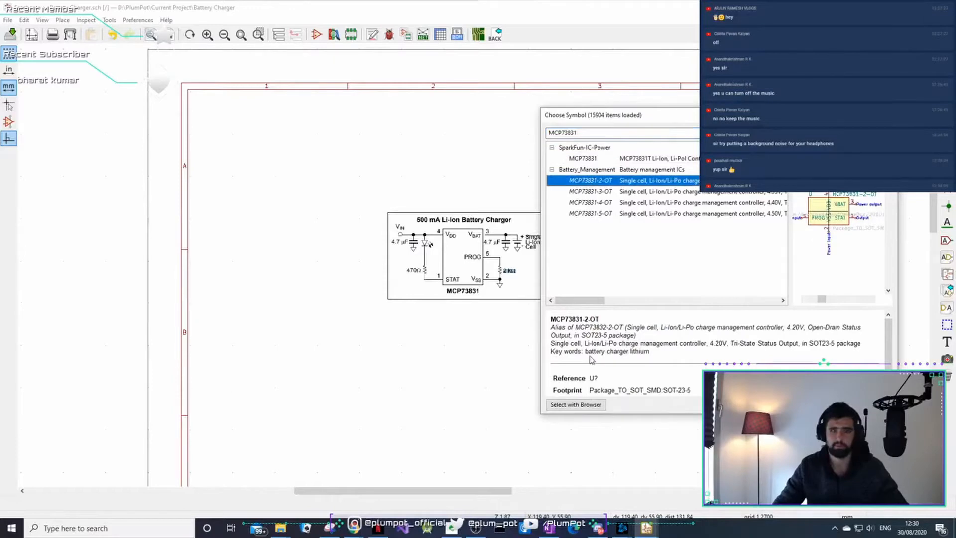
{"action": "left_click", "coordinate": [591, 148]}
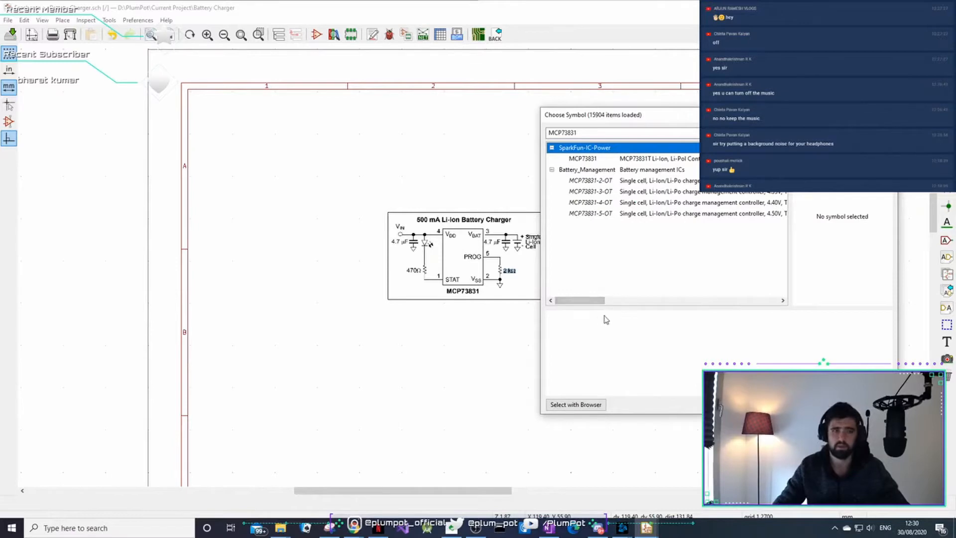
{"action": "left_click", "coordinate": [645, 163]}
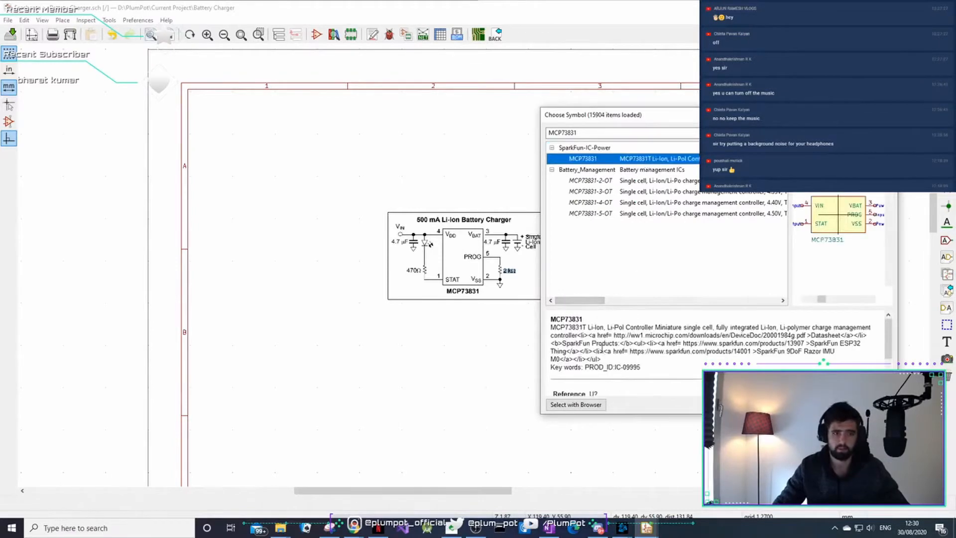
Compare the descriptions of MCP73831-2-OT and MCP73831-3-OT in Battery_Management, and select MCP73831-2-OT
{"action": "left_click", "coordinate": [602, 181]}
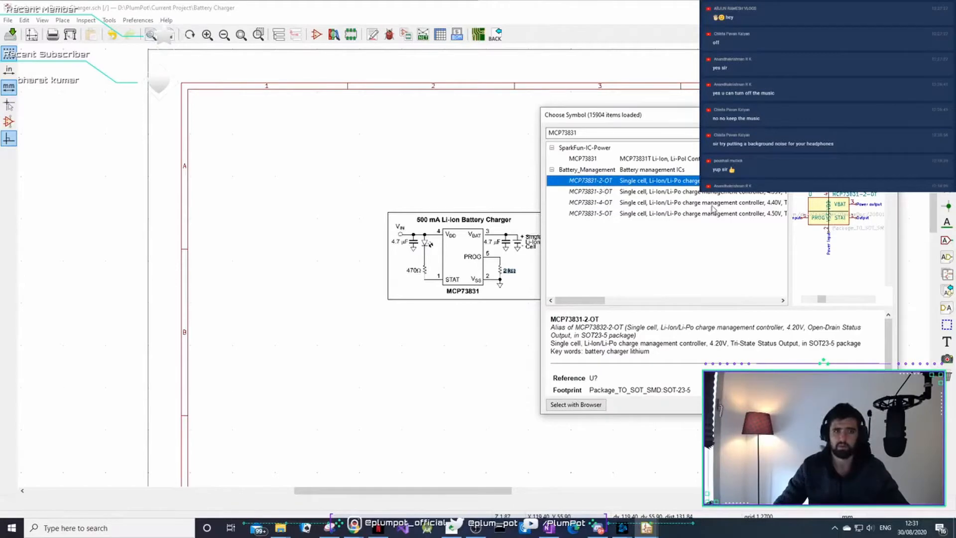
{"action": "left_click", "coordinate": [779, 193]}
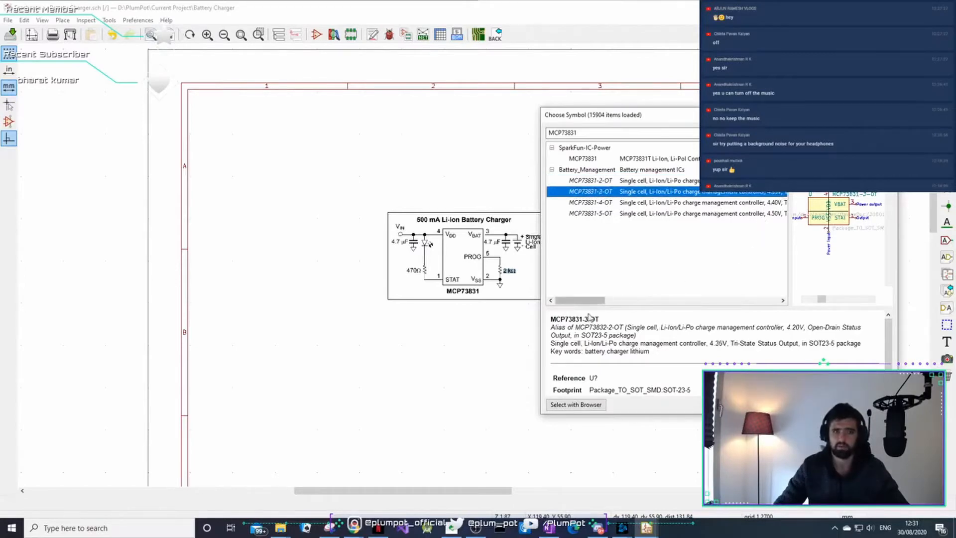
{"action": "left_click_drag", "start_coordinate": [582, 300], "coordinate": [595, 300]}
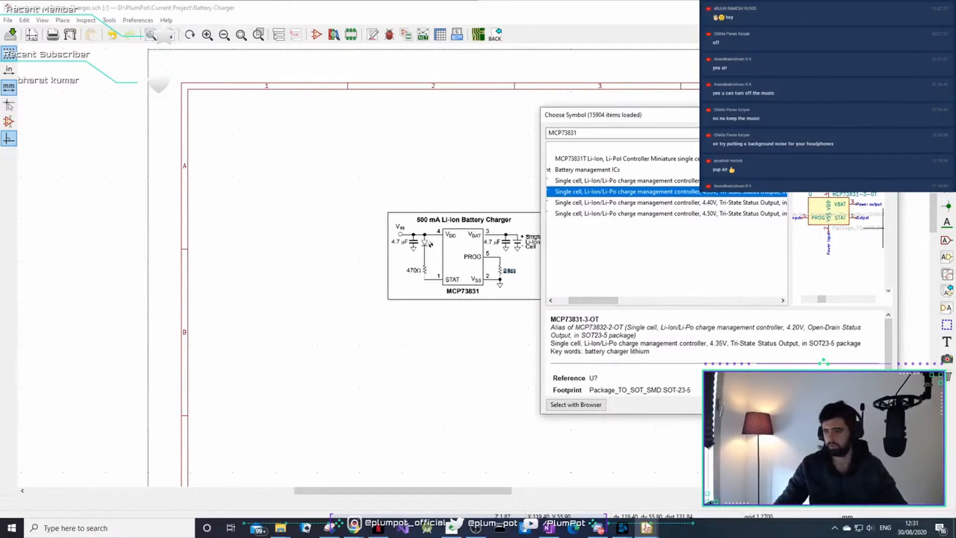
{"action": "key", "text": "Up"}
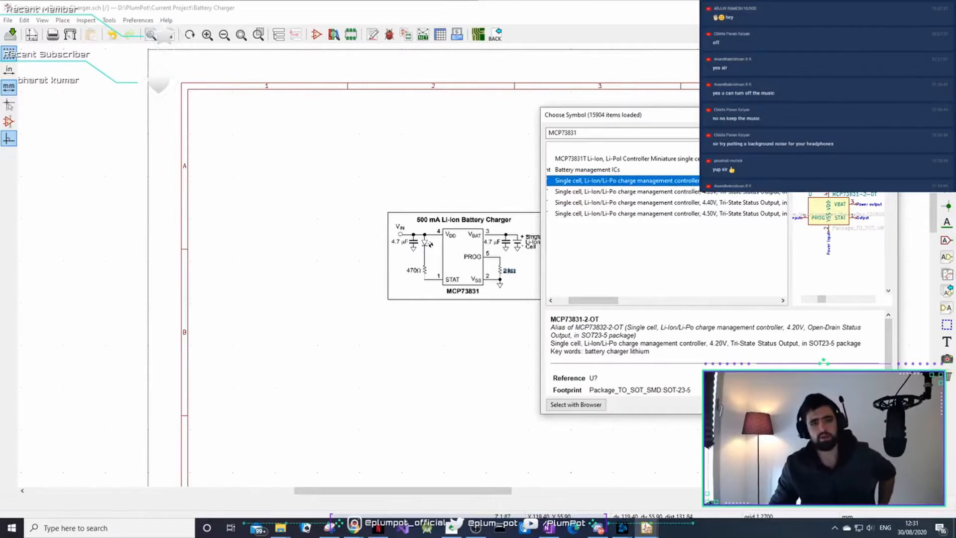
{"action": "left_click_drag", "start_coordinate": [620, 299], "coordinate": [601, 301]}
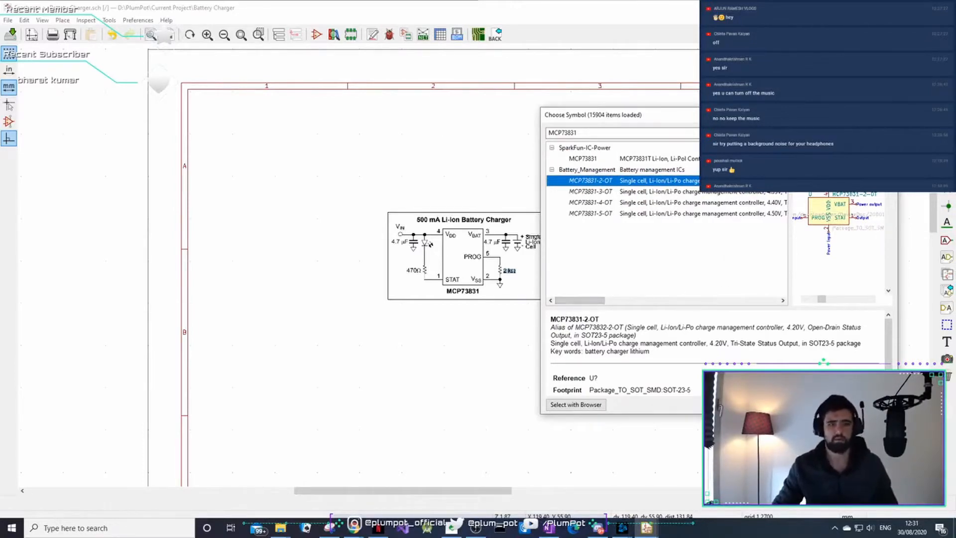
Confirm the MCP73831-2-OT symbol and place it in the free area below the reference circuit
{"action": "key", "text": "Return"}
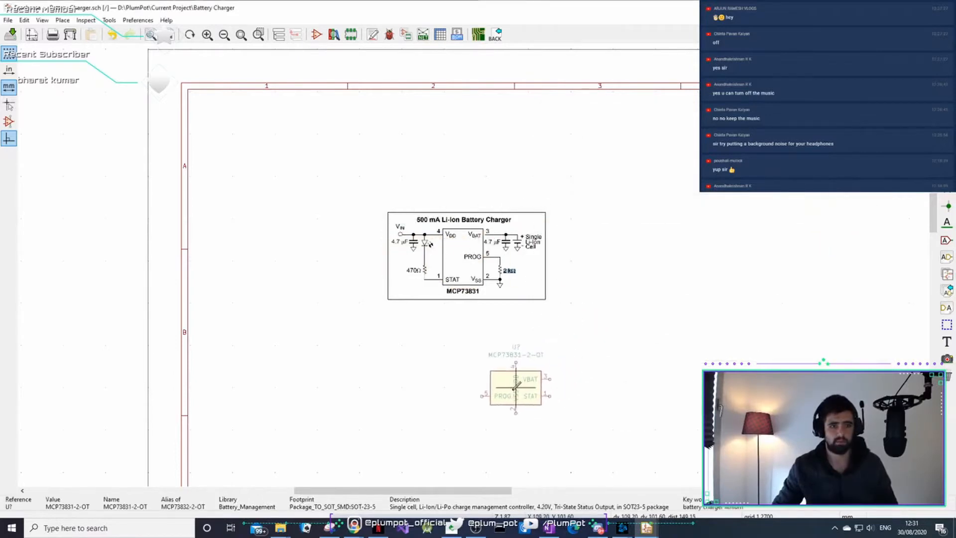
{"action": "left_click", "coordinate": [511, 388]}
{"action": "scroll", "coordinate": [581, 367], "scroll_direction": "up", "scroll_amount": 1}
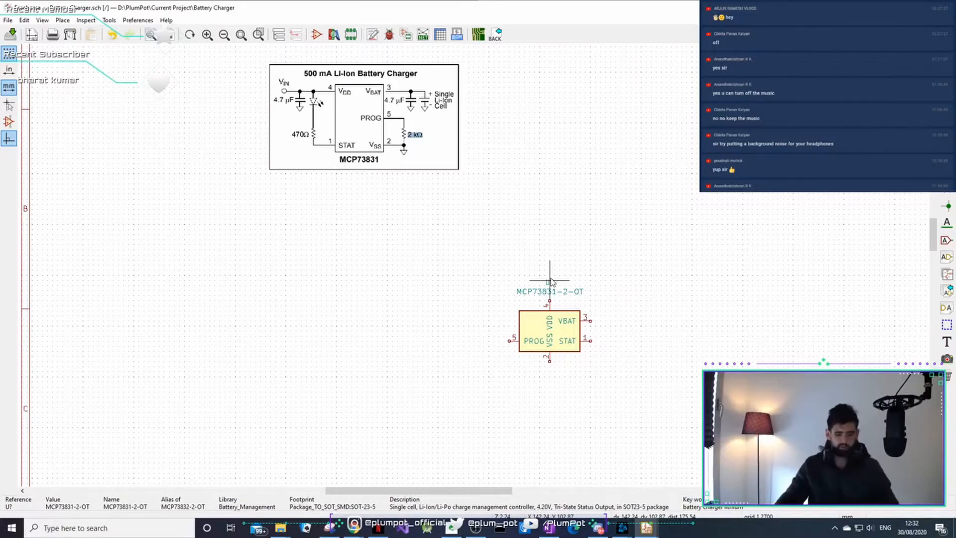
{"action": "left_click", "coordinate": [551, 282]}
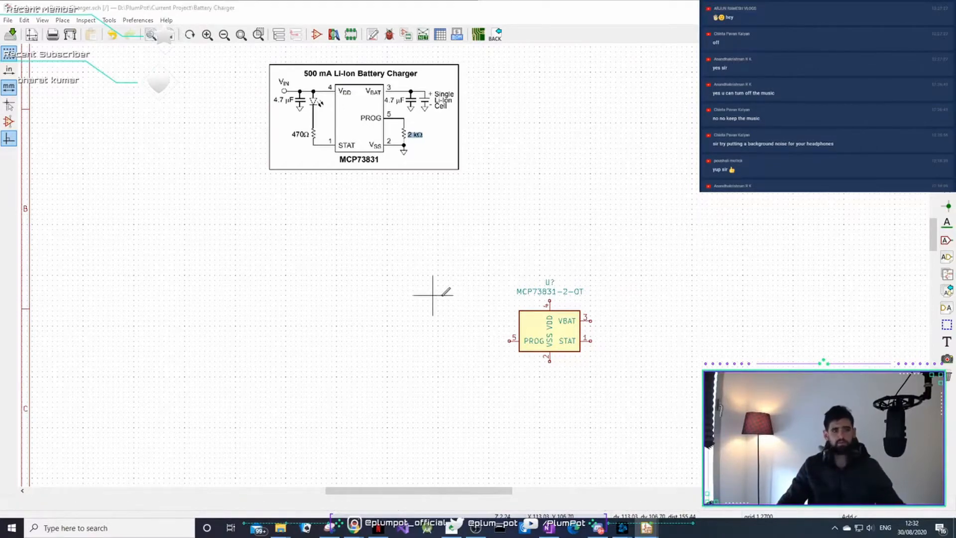
Find the Micro USB connector symbol and place USB_B_Micro to the left of the charger IC
{"action": "left_click", "coordinate": [435, 296]}
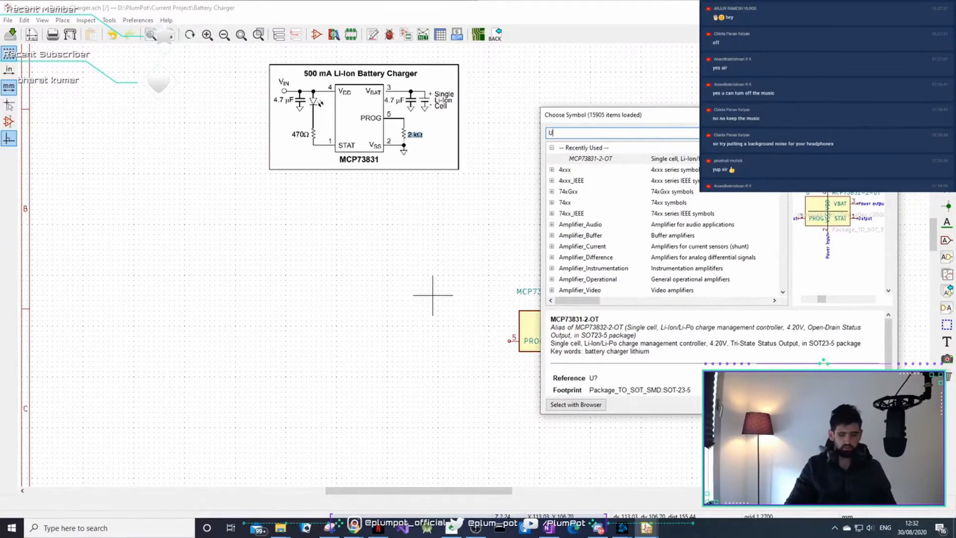
{"action": "key", "text": "BackSpace"}
{"action": "type", "text": "Micr"}
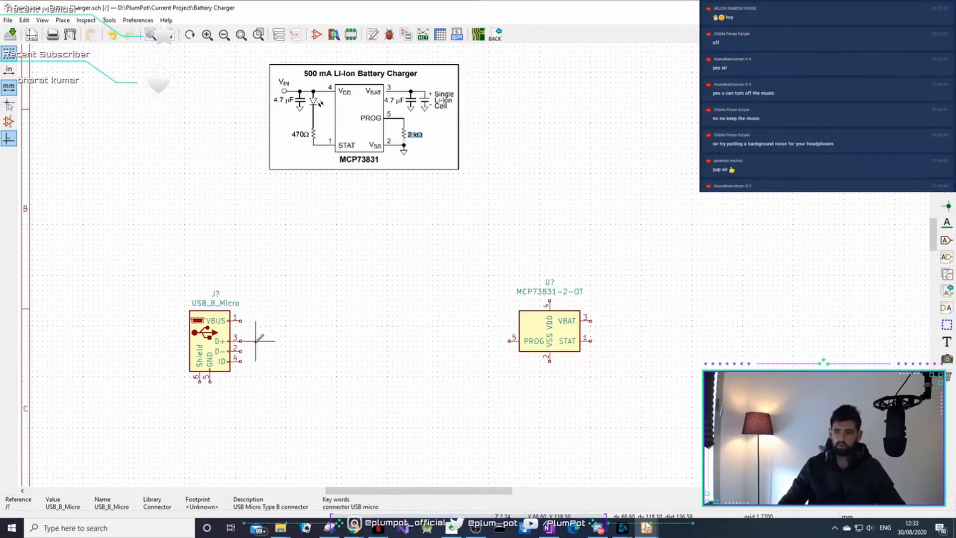
{"action": "scroll", "coordinate": [235, 396], "scroll_direction": "up", "scroll_amount": 1}
{"action": "scroll", "coordinate": [473, 265], "scroll_direction": "up", "scroll_amount": 1}
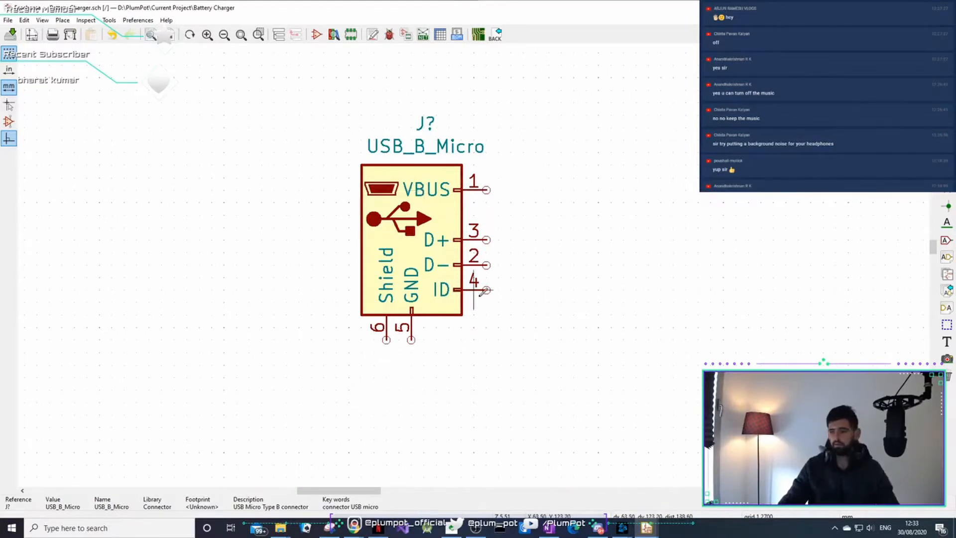
{"action": "scroll", "coordinate": [478, 294], "scroll_direction": "down", "scroll_amount": 3}
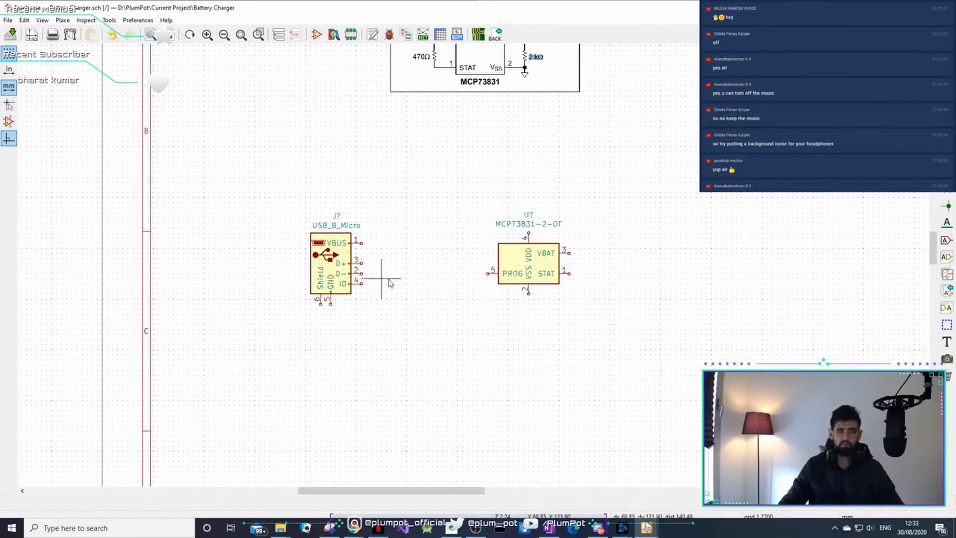
Filter the symbol library for con, compare the single-row connector variants, and choose Conn_01x02 from Connector_Generic
{"action": "key", "text": "w"}
{"action": "left_click", "coordinate": [717, 253]}
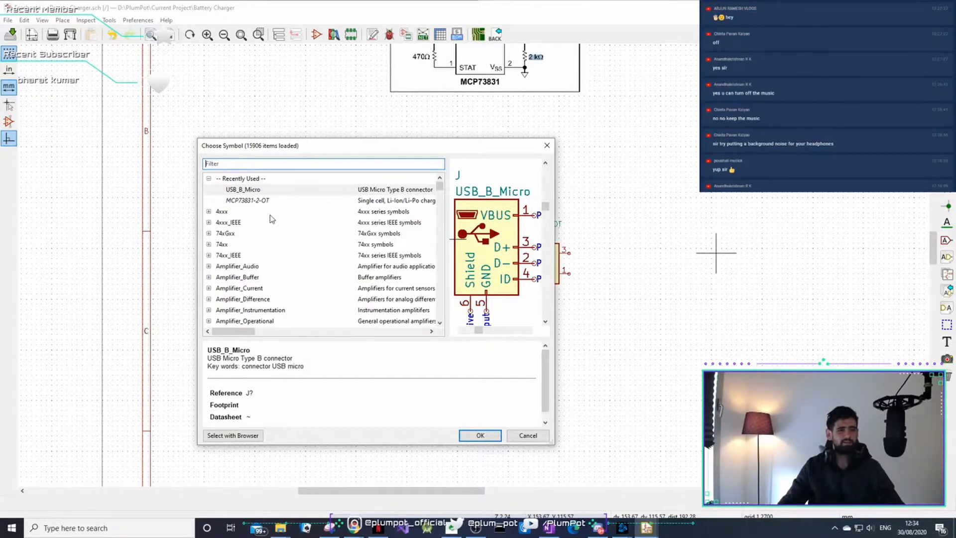
{"action": "left_click_drag", "start_coordinate": [282, 151], "coordinate": [424, 177]}
{"action": "type", "text": "con"}
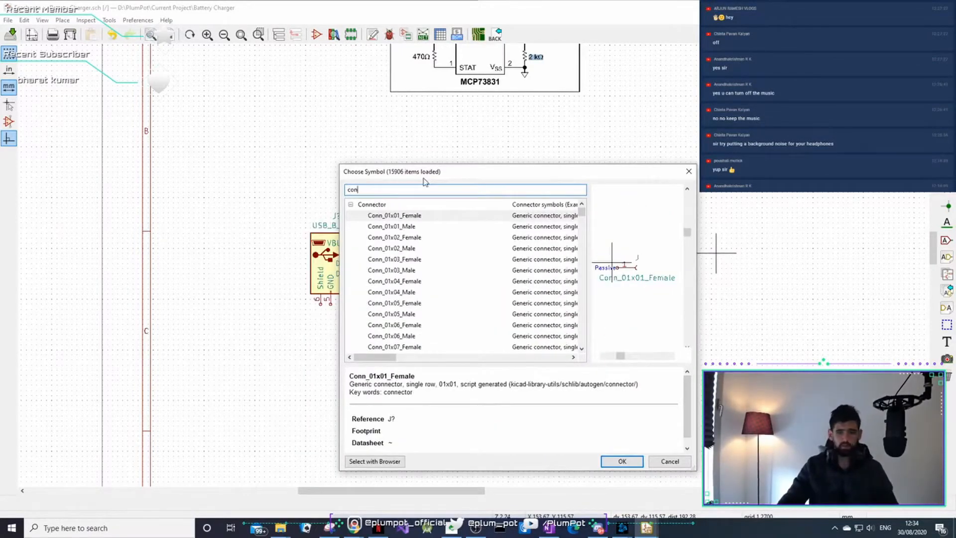
{"action": "left_click", "coordinate": [442, 242]}
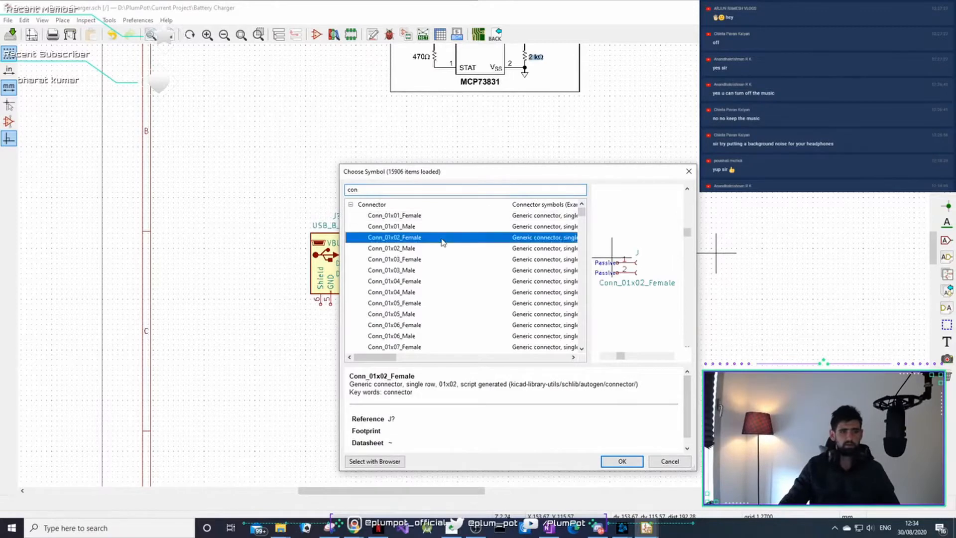
{"action": "left_click", "coordinate": [444, 251]}
{"action": "left_click", "coordinate": [446, 267]}
{"action": "left_click", "coordinate": [447, 278]}
{"action": "left_click", "coordinate": [431, 242]}
{"action": "left_click", "coordinate": [423, 227]}
{"action": "scroll", "coordinate": [442, 264], "scroll_direction": "down", "scroll_amount": 7}
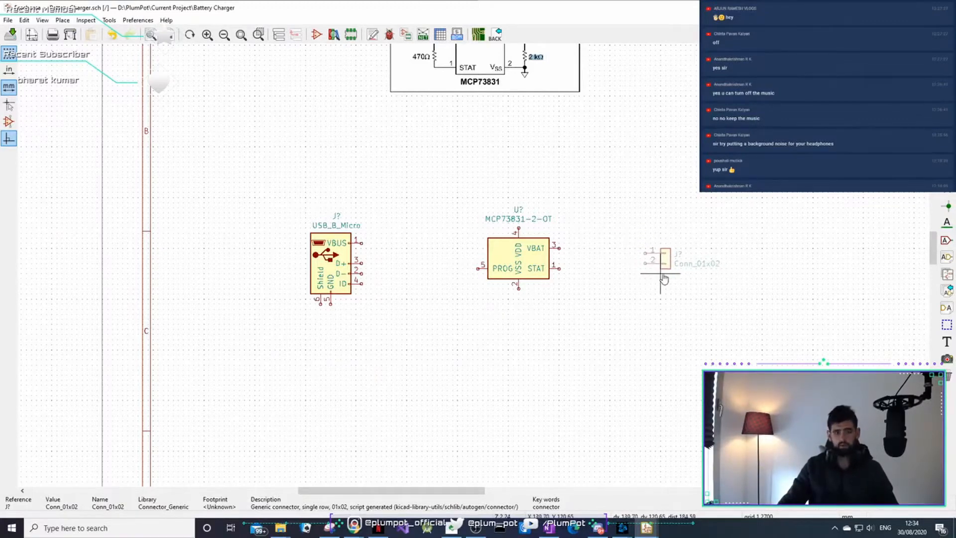
Mirror and rotate the Conn_01x02 connector so its pins face away from the charger IC, and place it to the IC's right
{"action": "key", "text": "x"}
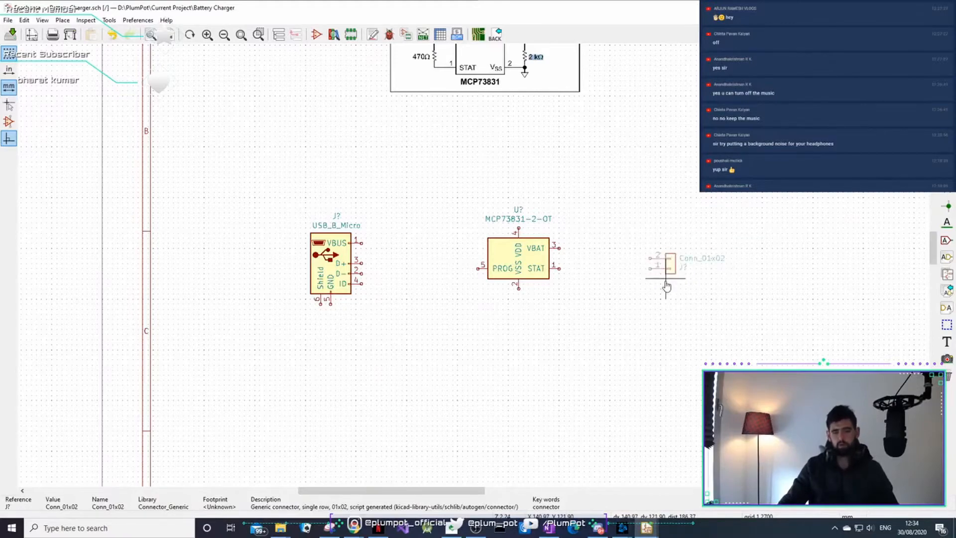
{"action": "key", "text": "r"}
{"action": "key", "text": "r"}
{"action": "scroll", "coordinate": [476, 267], "scroll_direction": "down", "scroll_amount": 7}
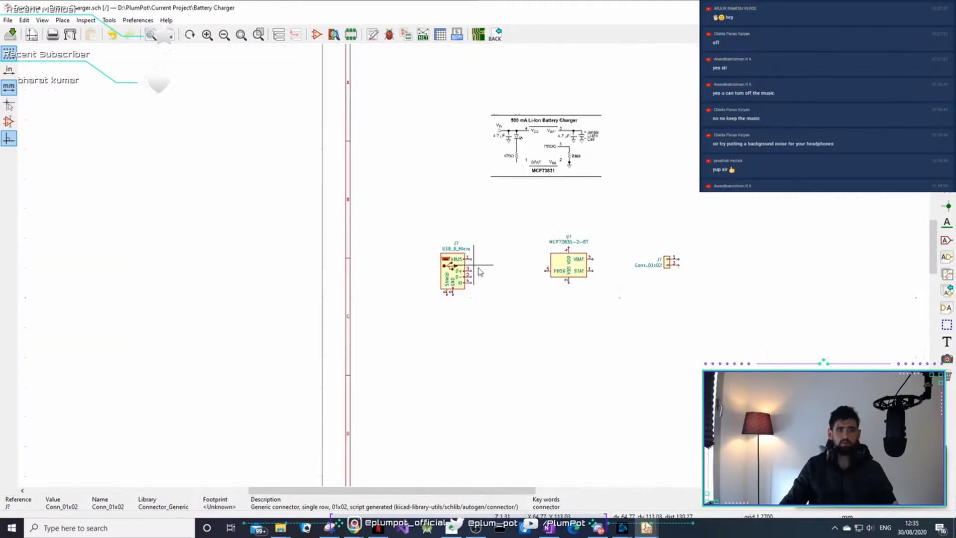
{"action": "scroll", "coordinate": [587, 295], "scroll_direction": "up", "scroll_amount": 5}
{"action": "scroll", "coordinate": [333, 264], "scroll_direction": "up", "scroll_amount": 1}
{"action": "middle_click_drag", "start_coordinate": [476, 271], "coordinate": [461, 294]}
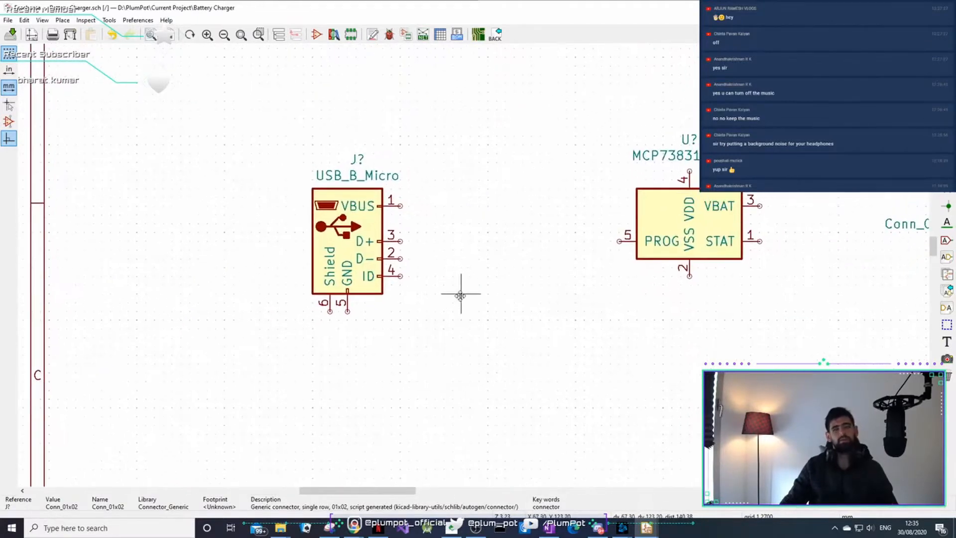
{"action": "middle_click_drag", "start_coordinate": [563, 292], "coordinate": [323, 366]}
{"action": "scroll", "coordinate": [463, 243], "scroll_direction": "up", "scroll_amount": 1}
{"action": "middle_click_drag", "start_coordinate": [473, 265], "coordinate": [537, 185]}
{"action": "scroll", "coordinate": [536, 186], "scroll_direction": "down", "scroll_amount": 1}
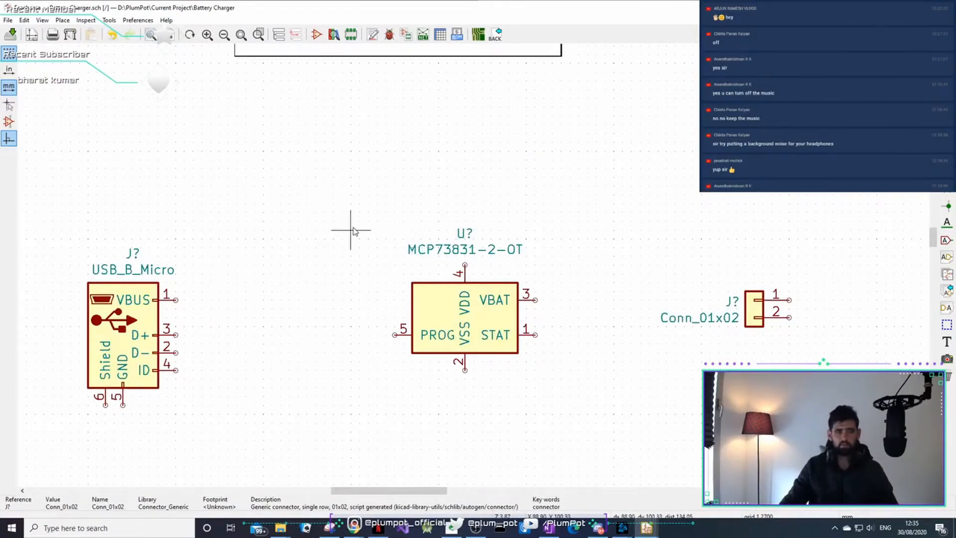
{"action": "left_click", "coordinate": [316, 203]}
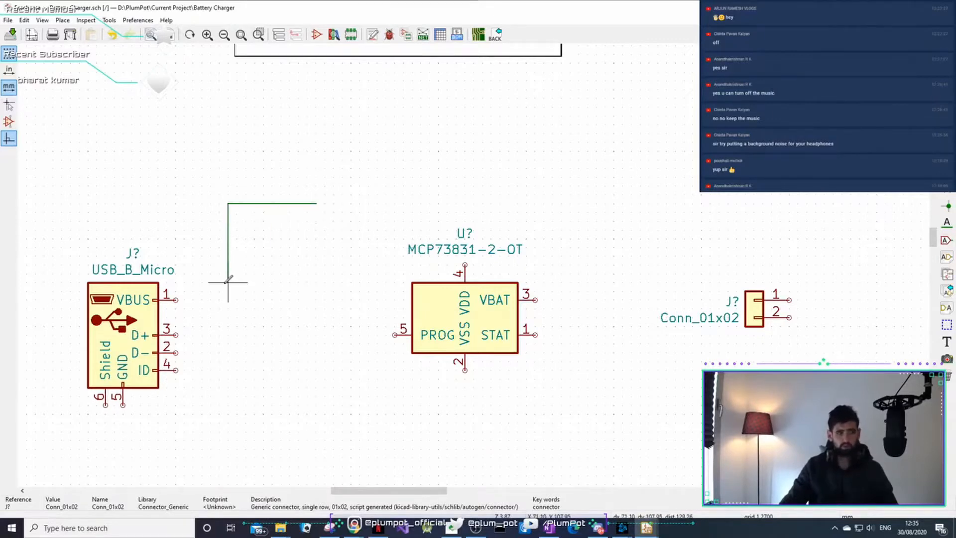
{"action": "key", "text": "Escape"}
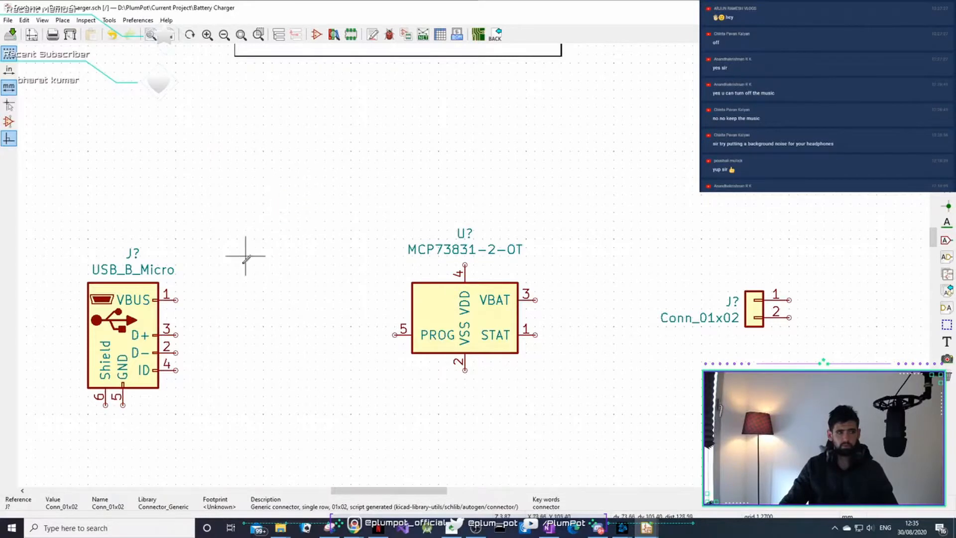
Draw a wire from the USB connector's VBUS pin out and upward, and another straight down from its GND pin
{"action": "left_click", "coordinate": [175, 299]}
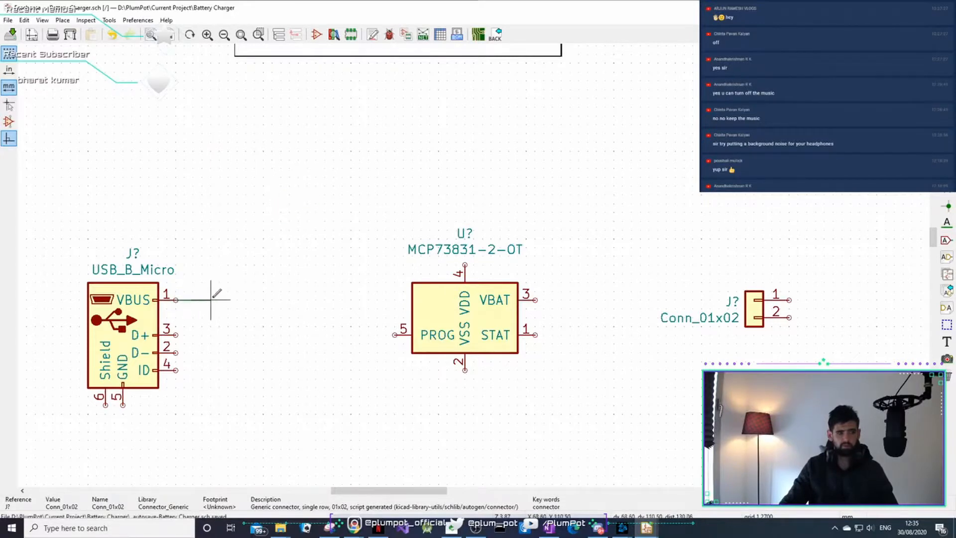
{"action": "double_click", "coordinate": [228, 221]}
{"action": "middle_click_drag", "start_coordinate": [220, 375], "coordinate": [273, 271]}
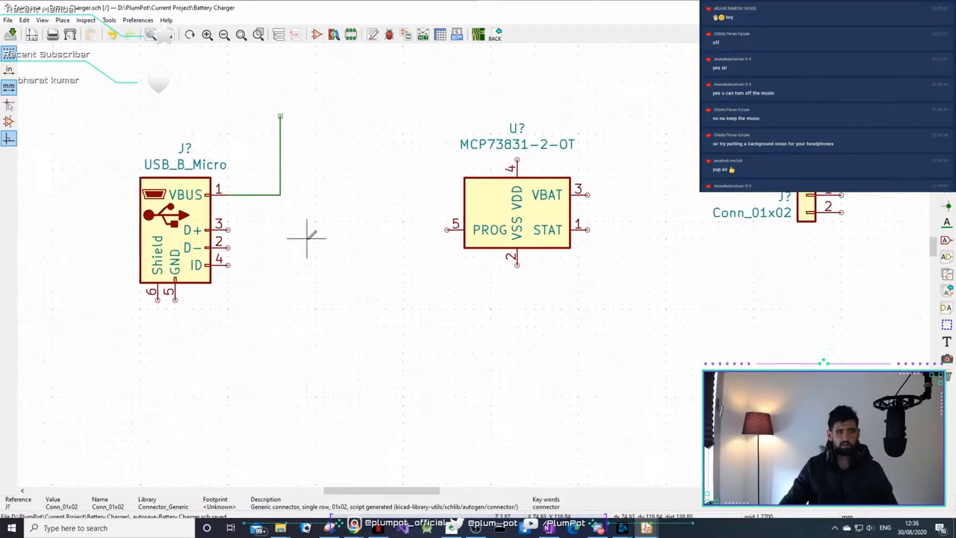
{"action": "scroll", "coordinate": [245, 292], "scroll_direction": "up", "scroll_amount": 1}
{"action": "left_click", "coordinate": [391, 275]}
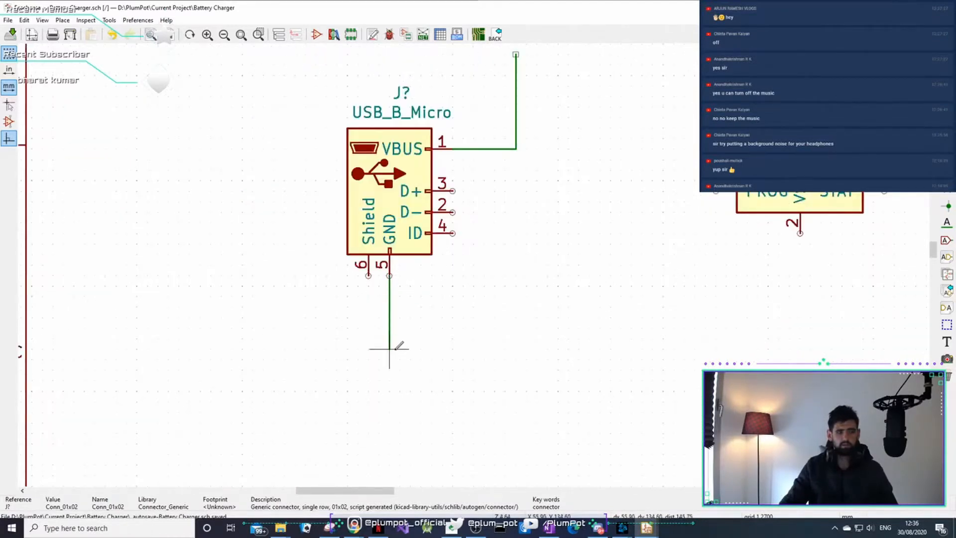
{"action": "double_click", "coordinate": [389, 349]}
{"action": "middle_click_drag", "start_coordinate": [421, 392], "coordinate": [367, 444]}
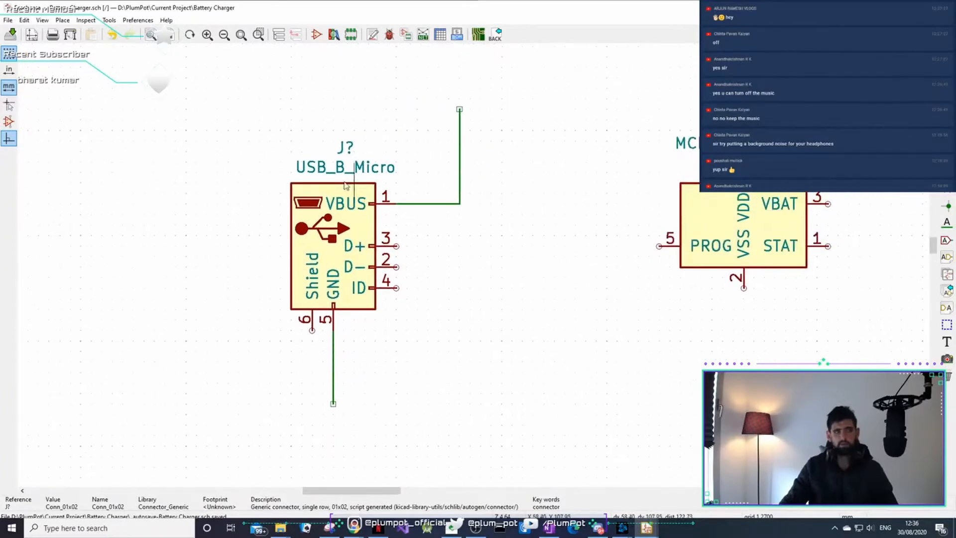
Place a VBUS power symbol directly above the end of the USB connector's VBUS wire
{"action": "middle_click_drag", "start_coordinate": [501, 117], "coordinate": [474, 269]}
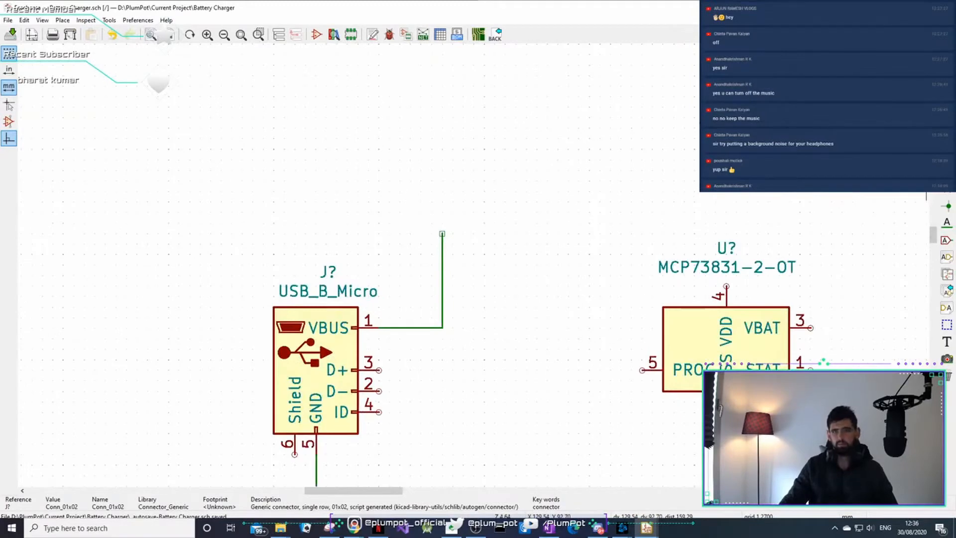
{"action": "key", "text": "p"}
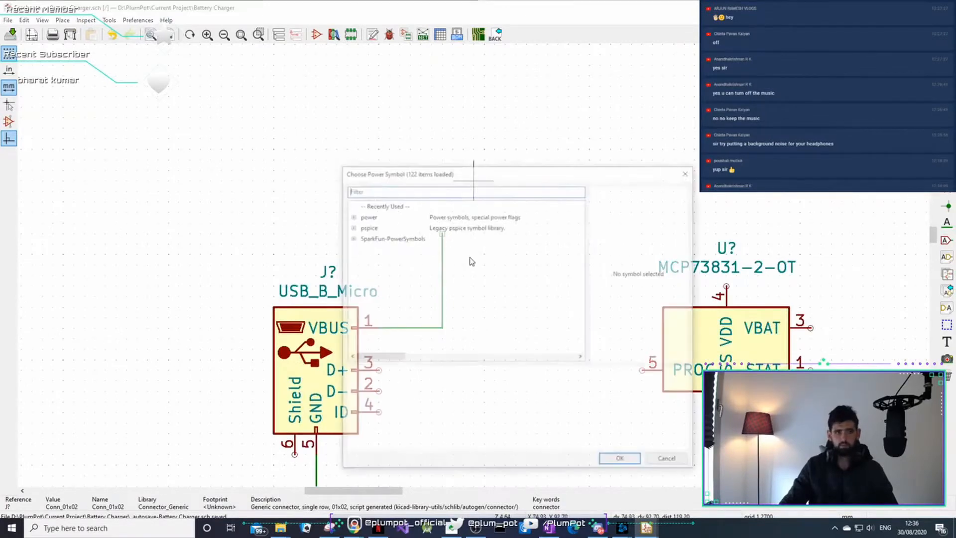
{"action": "left_click", "coordinate": [351, 216]}
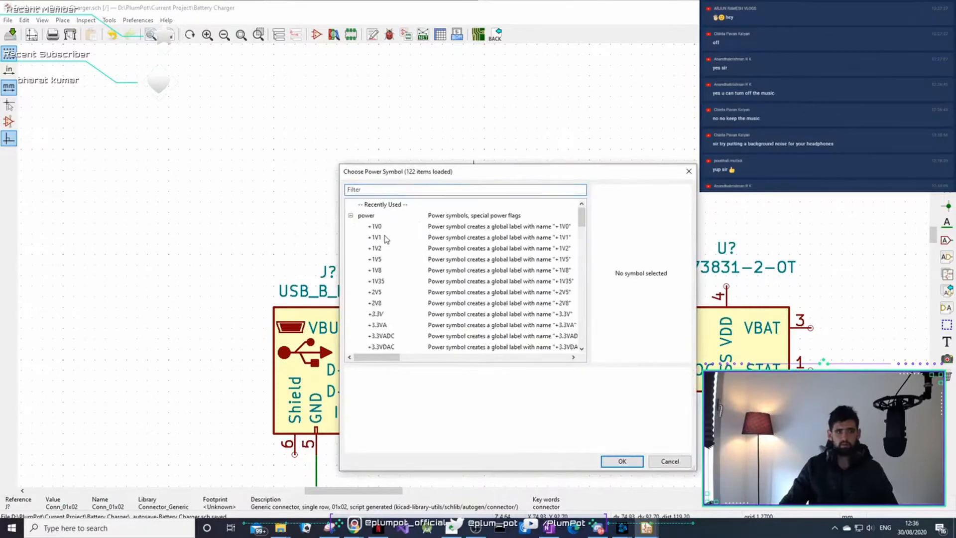
{"action": "left_click", "coordinate": [394, 194]}
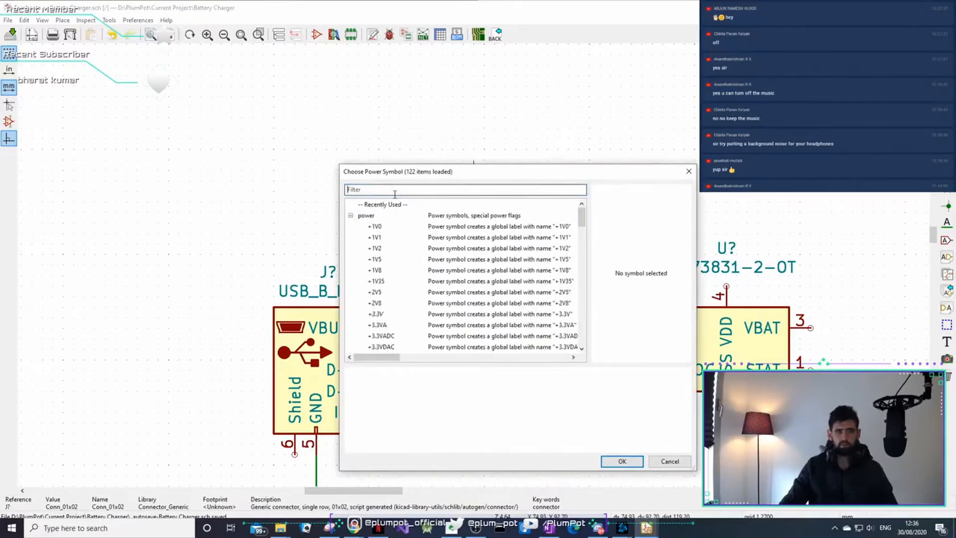
{"action": "type", "text": "vbu"}
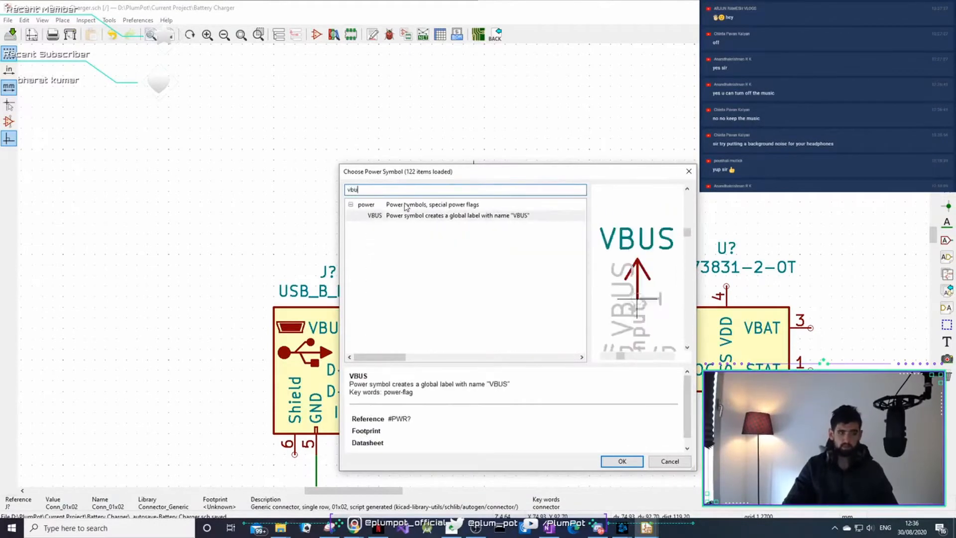
{"action": "double_click", "coordinate": [407, 215]}
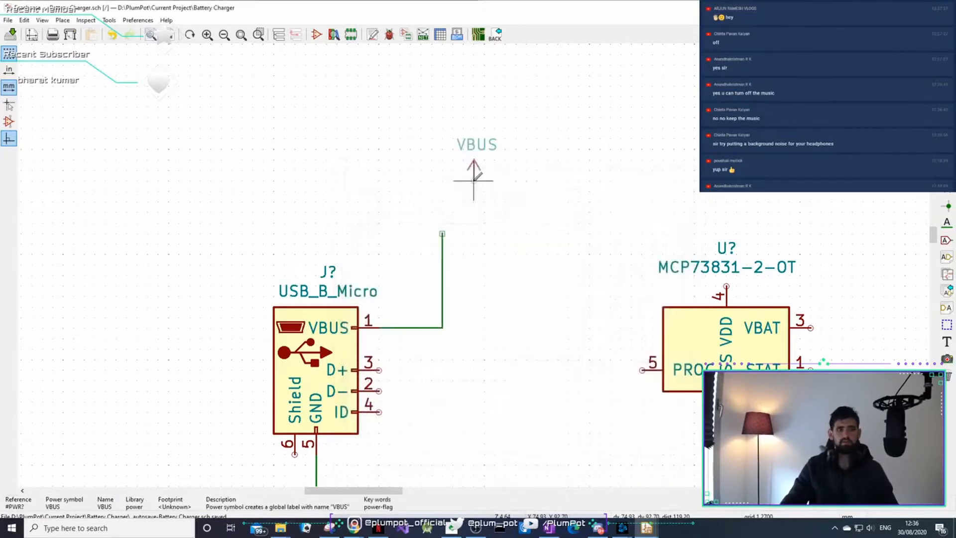
{"action": "left_click", "coordinate": [442, 201]}
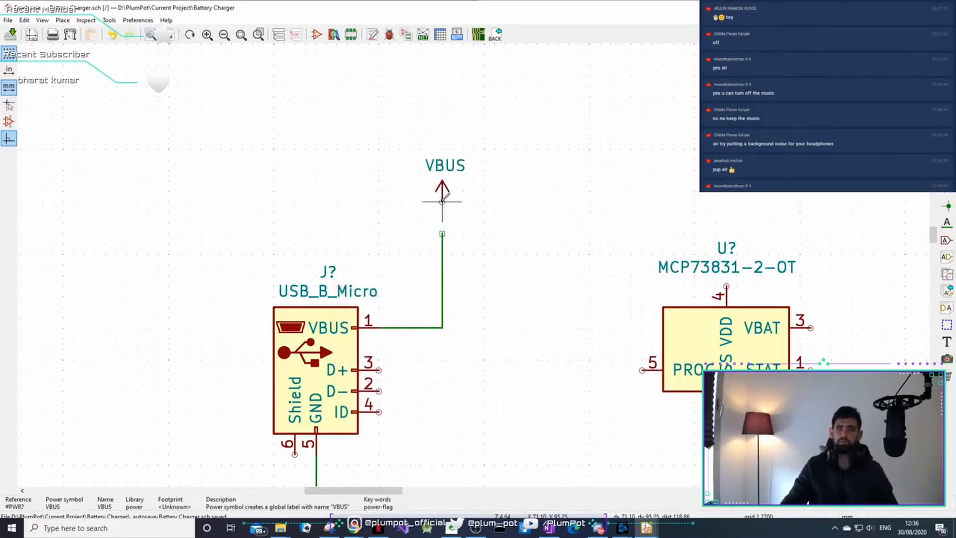
Move the MCP73831 charger IC up beside the reference circuit, to its right
{"action": "scroll", "coordinate": [438, 202], "scroll_direction": "down", "scroll_amount": 4}
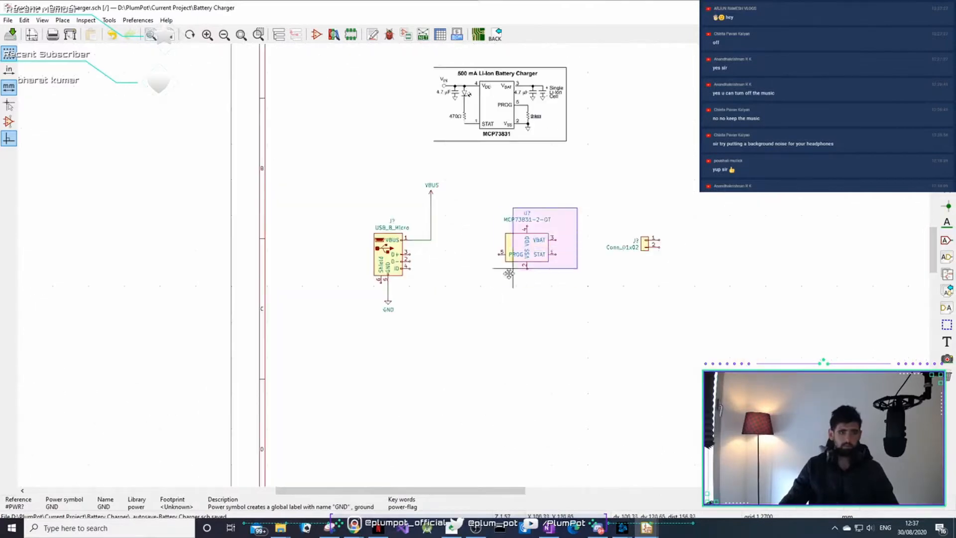
{"action": "left_click_drag", "start_coordinate": [509, 274], "coordinate": [490, 285]}
{"action": "left_click", "coordinate": [626, 146]}
Examine the reference circuit's input and output components and the USB connector's VBUS and GND wiring
{"action": "scroll", "coordinate": [463, 88], "scroll_direction": "up", "scroll_amount": 3}
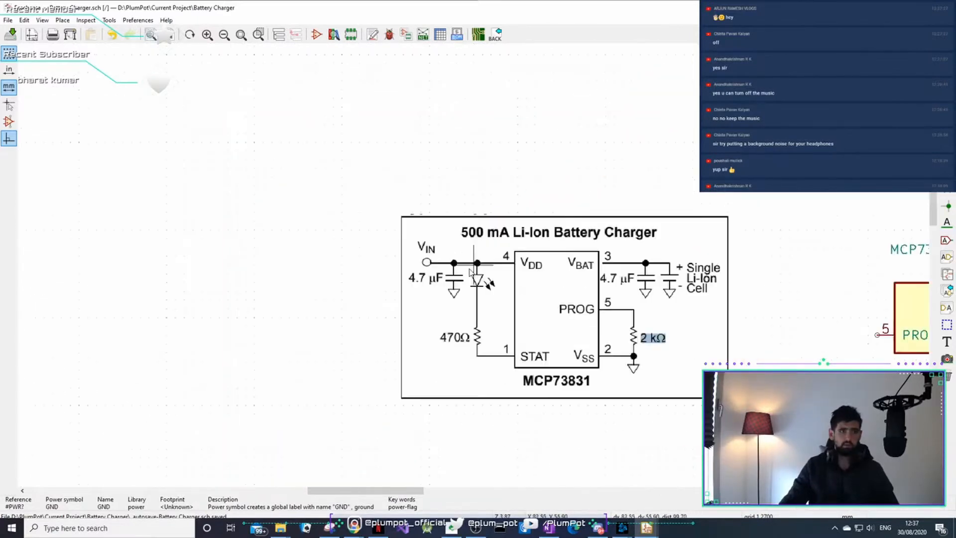
{"action": "scroll", "coordinate": [470, 273], "scroll_direction": "down", "scroll_amount": 2}
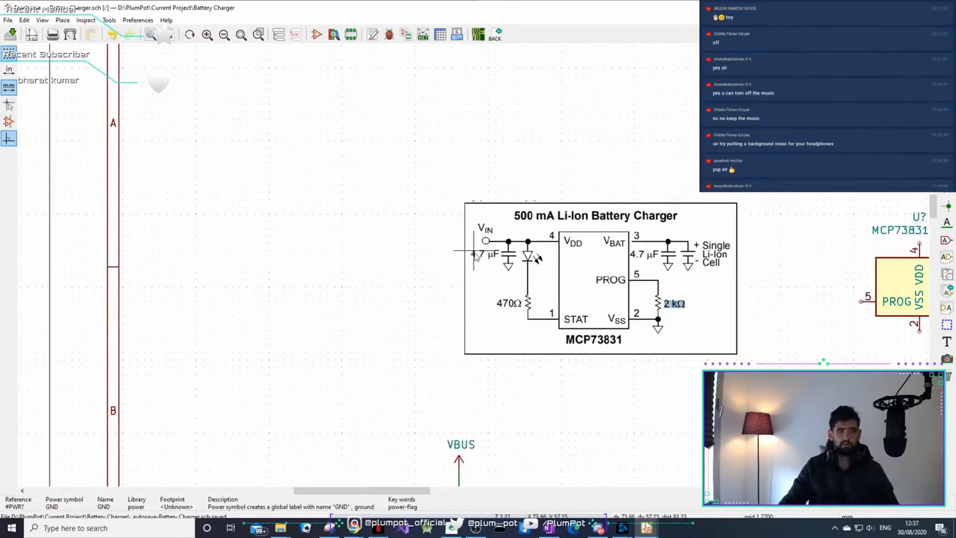
{"action": "middle_click_drag", "start_coordinate": [475, 253], "coordinate": [453, 187]}
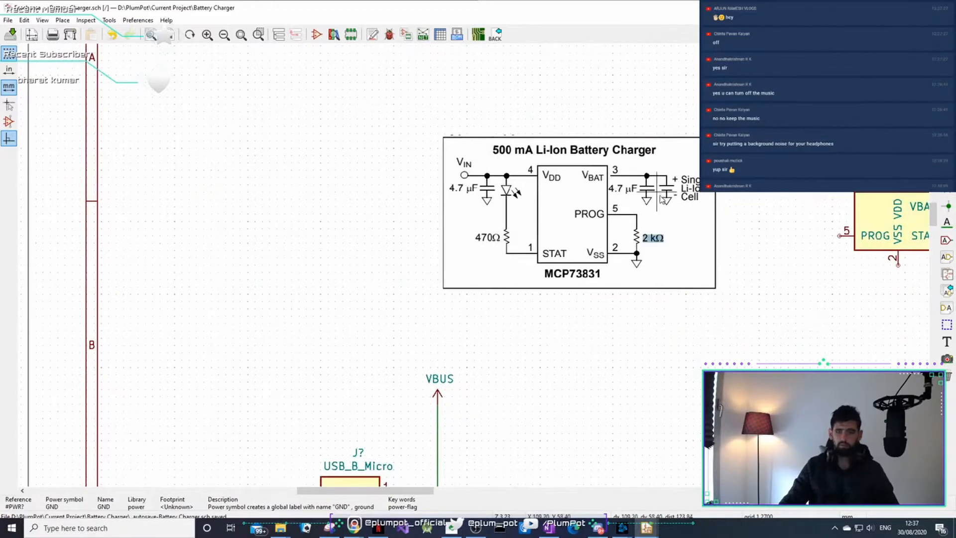
{"action": "scroll", "coordinate": [516, 332], "scroll_direction": "down", "scroll_amount": 1}
{"action": "scroll", "coordinate": [401, 364], "scroll_direction": "up", "scroll_amount": 1}
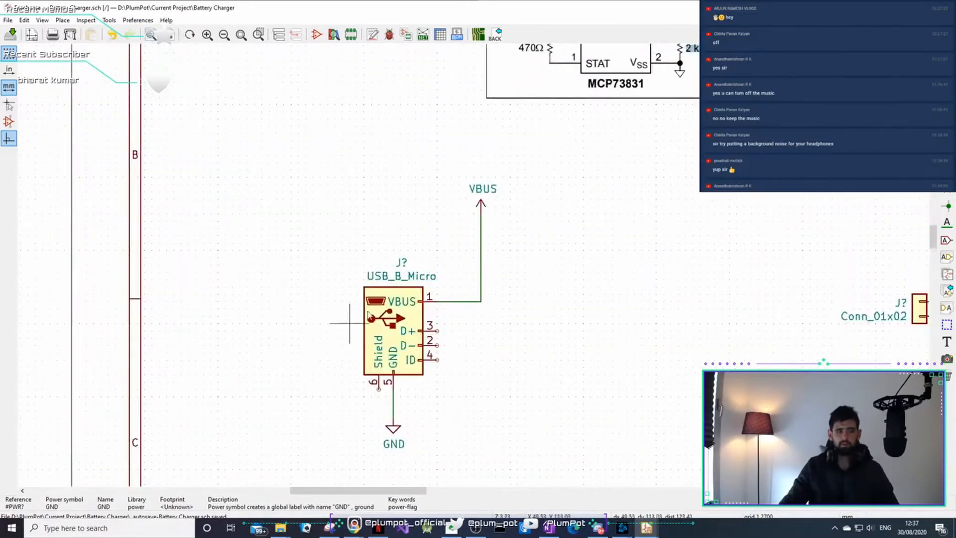
{"action": "left_click", "coordinate": [497, 231]}
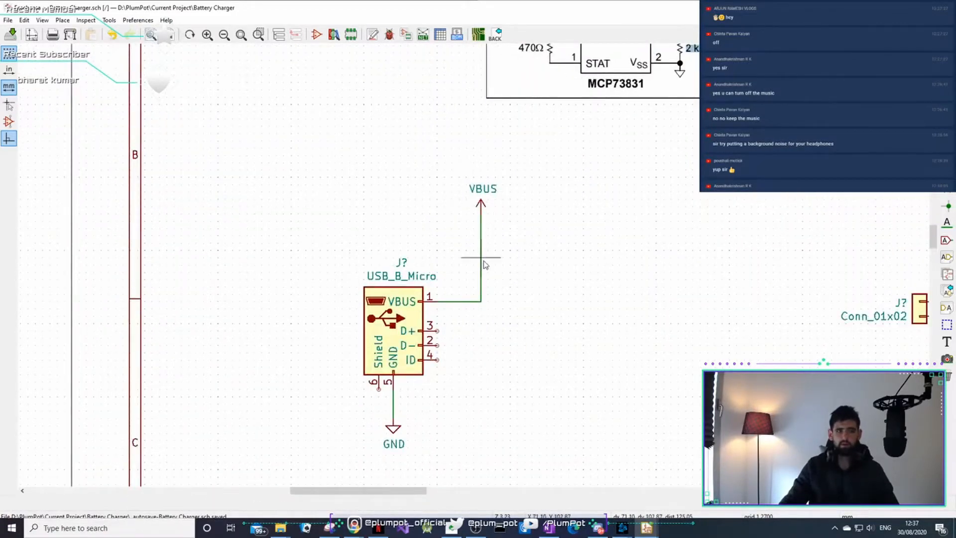
{"action": "scroll", "coordinate": [447, 299], "scroll_direction": "up", "scroll_amount": 1}
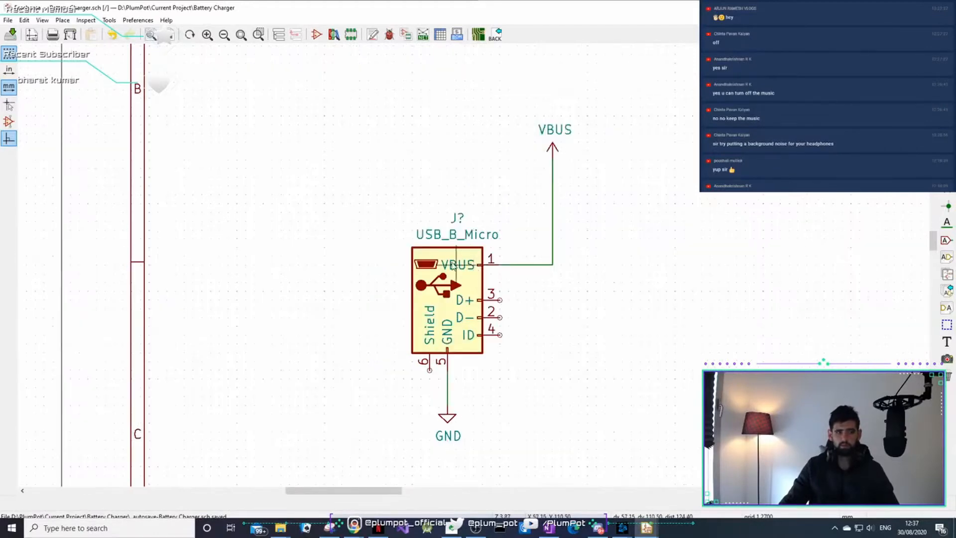
Copy the VBUS power symbol from the USB connector's wire and place the copy directly above the charger IC's VDD pin
{"action": "scroll", "coordinate": [453, 266], "scroll_direction": "up", "scroll_amount": 3}
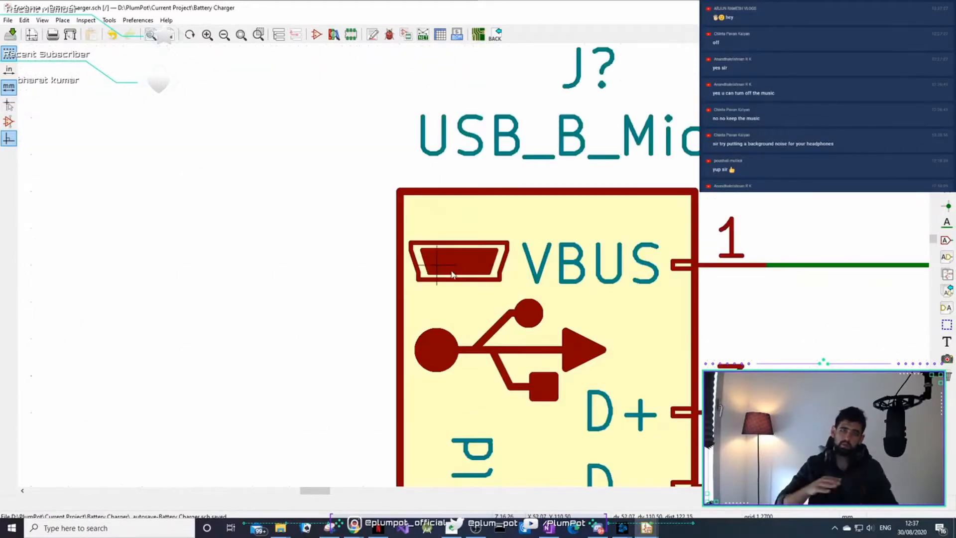
{"action": "middle_click_drag", "start_coordinate": [575, 270], "coordinate": [275, 256]}
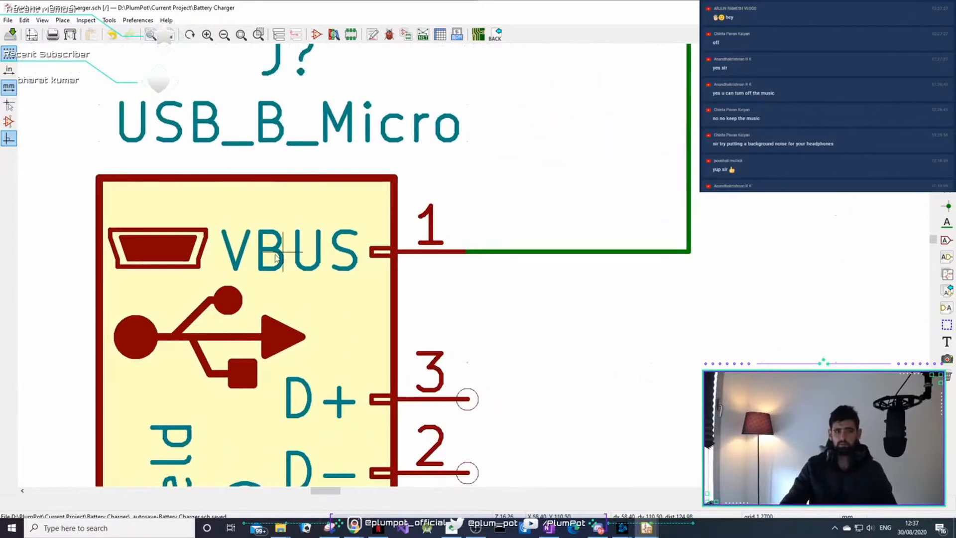
{"action": "scroll", "coordinate": [689, 251], "scroll_direction": "down", "scroll_amount": 3}
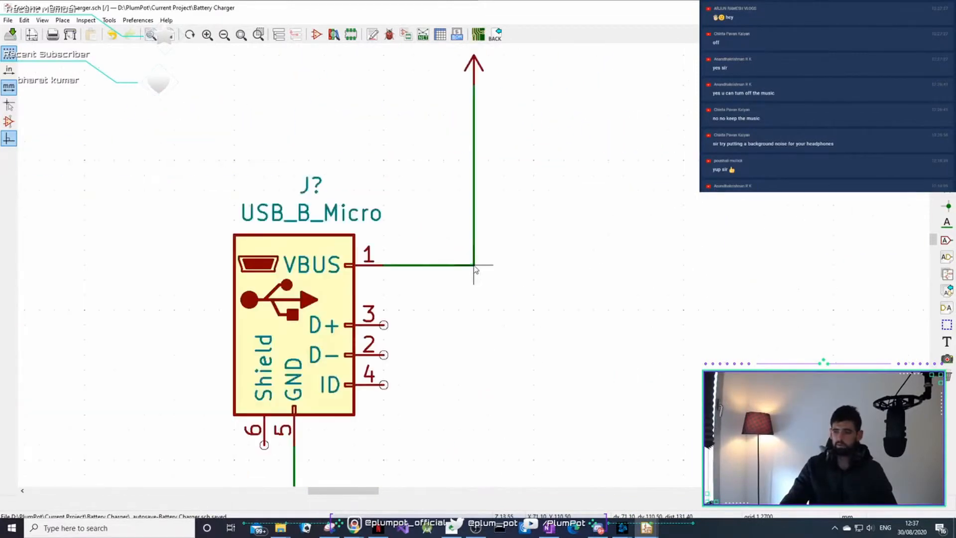
{"action": "scroll", "coordinate": [464, 249], "scroll_direction": "up", "scroll_amount": 1}
{"action": "middle_click_drag", "start_coordinate": [464, 249], "coordinate": [478, 313]}
{"action": "scroll", "coordinate": [475, 299], "scroll_direction": "down", "scroll_amount": 1}
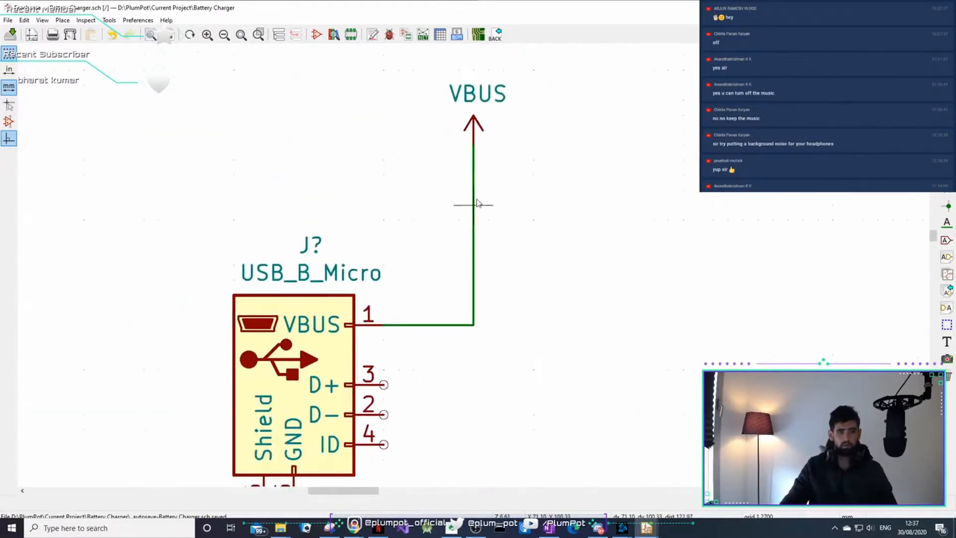
{"action": "left_click", "coordinate": [549, 89]}
{"action": "key", "text": "m"}
{"action": "left_click", "coordinate": [473, 131]}
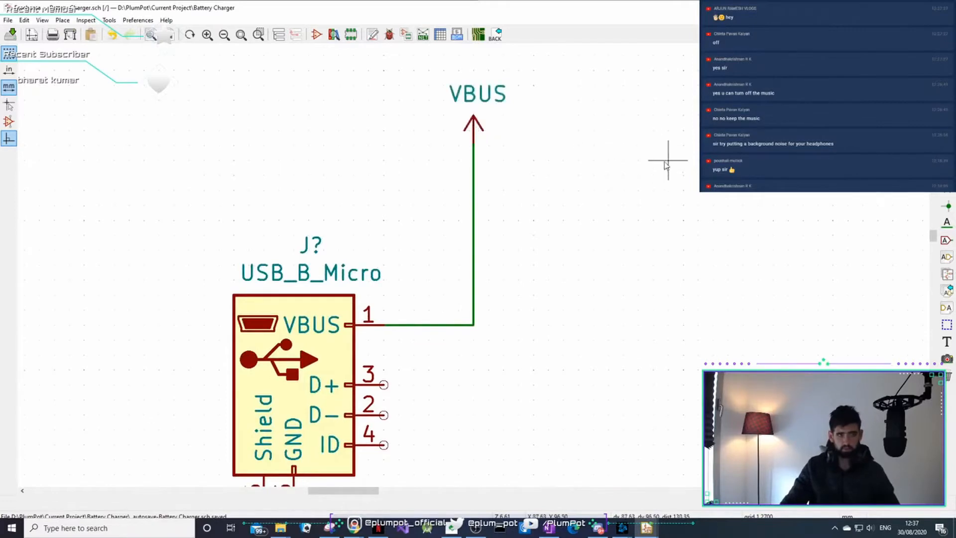
{"action": "scroll", "coordinate": [423, 279], "scroll_direction": "down", "scroll_amount": 6}
{"action": "scroll", "coordinate": [433, 320], "scroll_direction": "up", "scroll_amount": 3}
{"action": "middle_click_drag", "start_coordinate": [387, 340], "coordinate": [424, 279]}
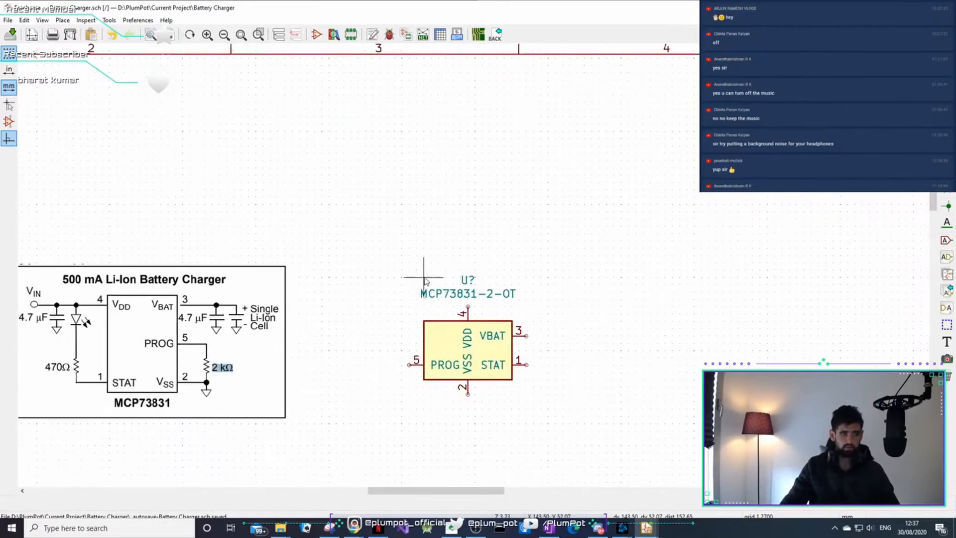
{"action": "key", "text": "ctrl+v"}
{"action": "left_click", "coordinate": [469, 236]}
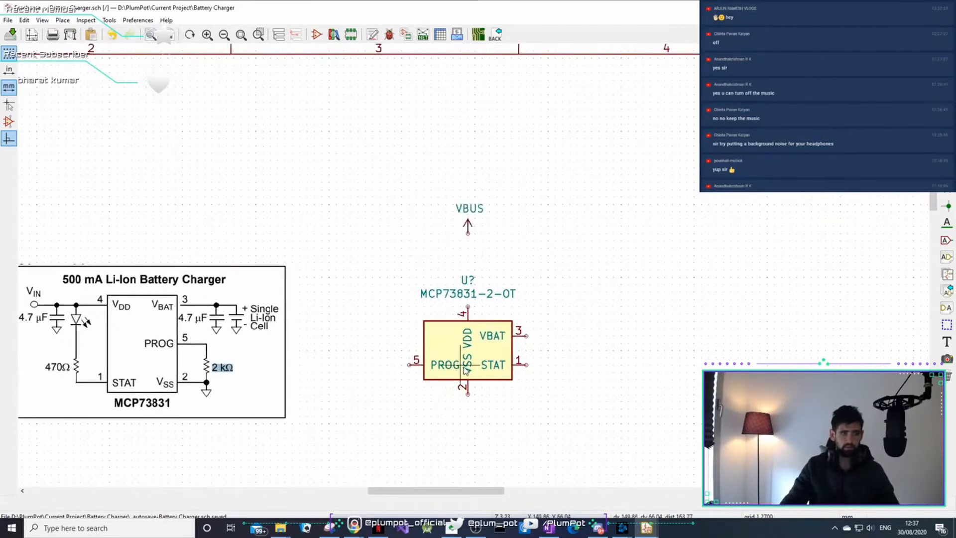
Draw a straight wire from the charger IC's VDD pin up to the VBUS power symbol above it
{"action": "middle_click_drag", "start_coordinate": [467, 363], "coordinate": [605, 309]}
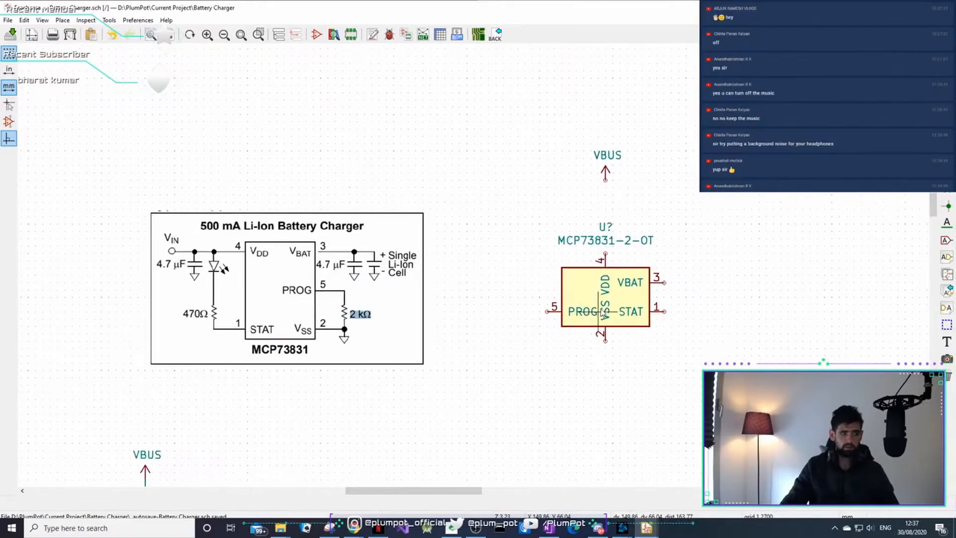
{"action": "left_click", "coordinate": [605, 252]}
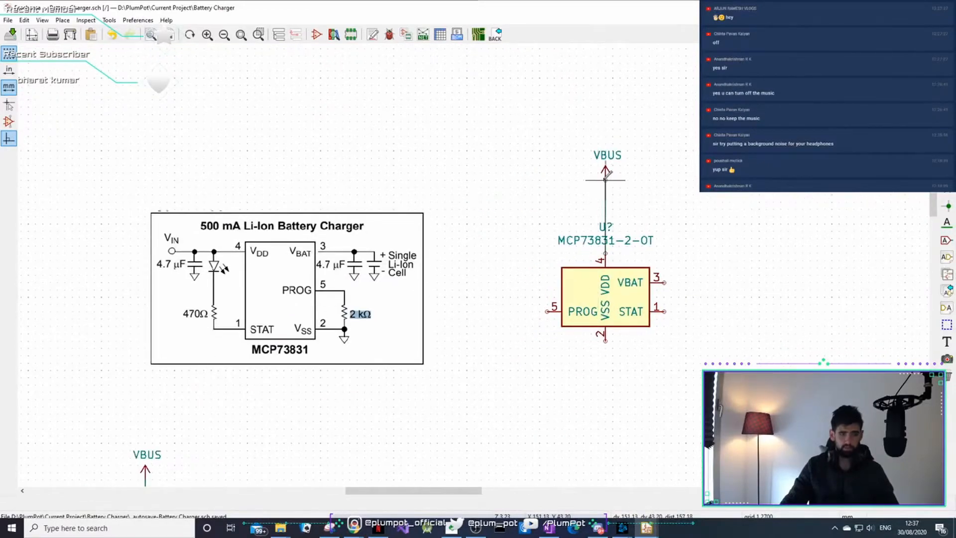
{"action": "left_click", "coordinate": [605, 179]}
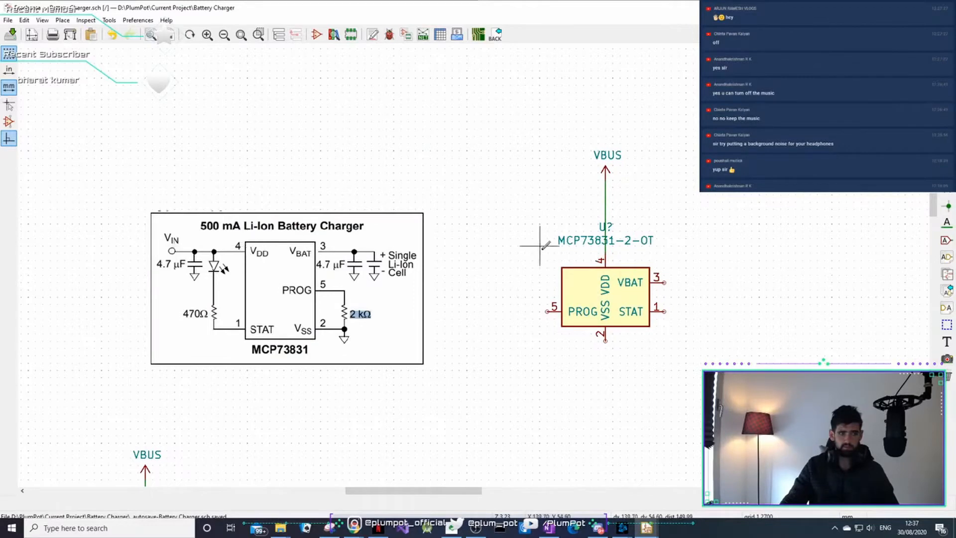
{"action": "scroll", "coordinate": [512, 320], "scroll_direction": "down", "scroll_amount": 2}
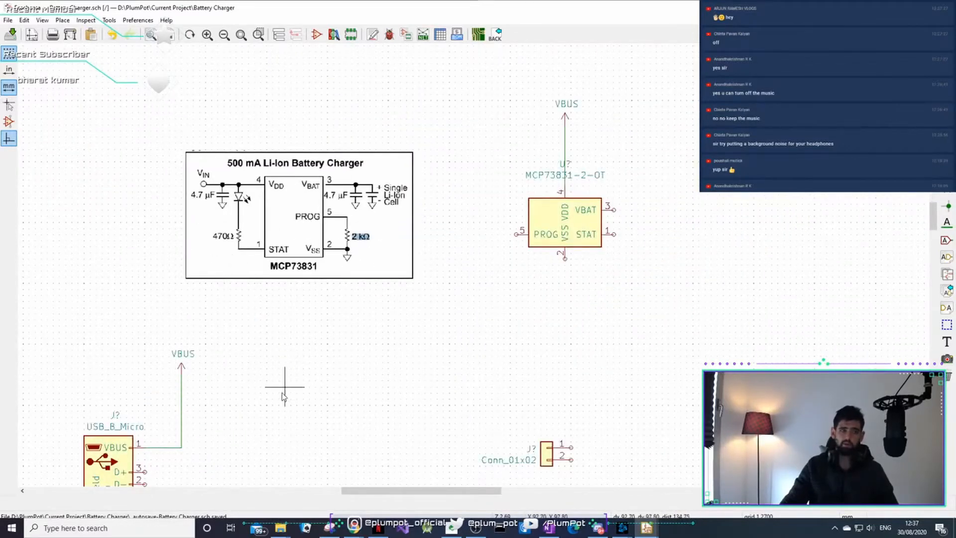
{"action": "middle_click_drag", "start_coordinate": [239, 454], "coordinate": [285, 375]}
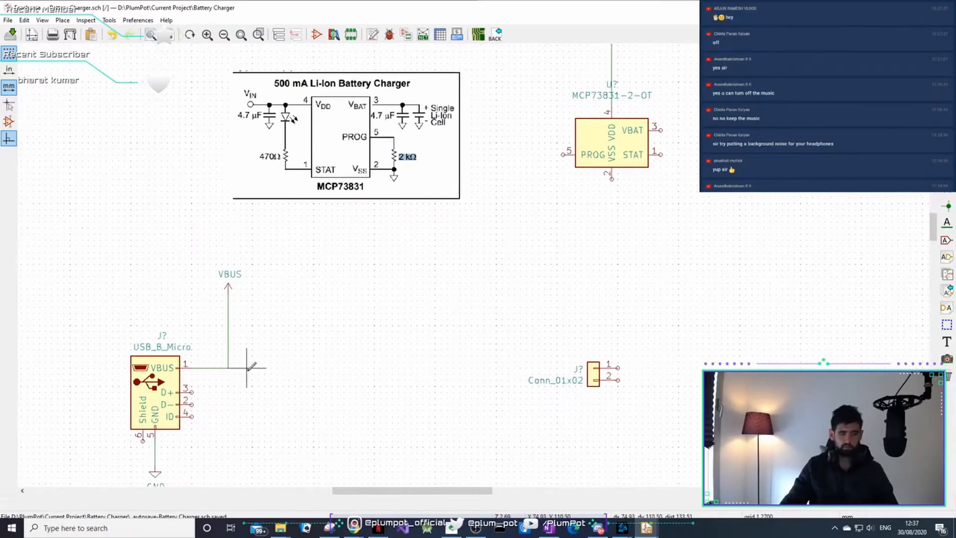
{"action": "left_click", "coordinate": [228, 367]}
{"action": "left_click", "coordinate": [526, 295]}
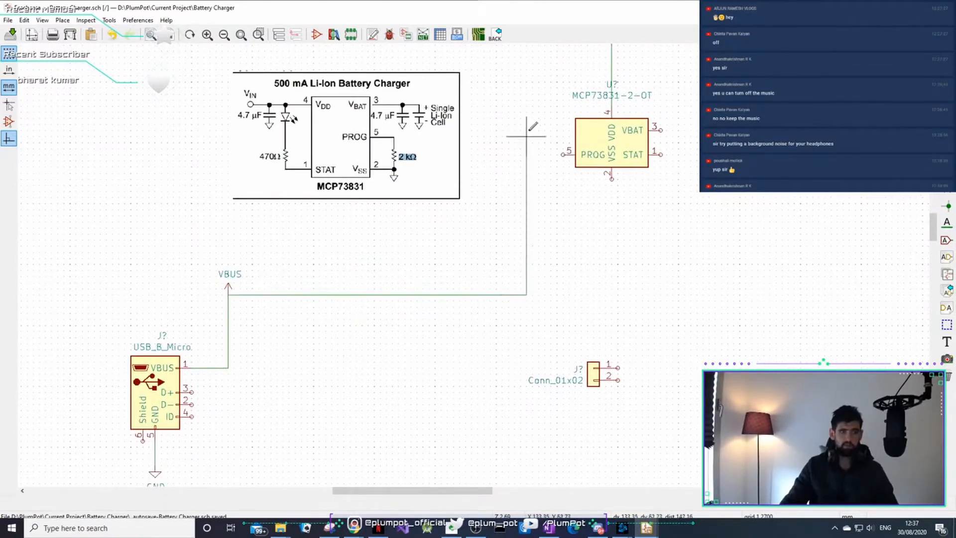
{"action": "middle_click_drag", "start_coordinate": [528, 131], "coordinate": [493, 231]}
{"action": "left_click", "coordinate": [504, 163]}
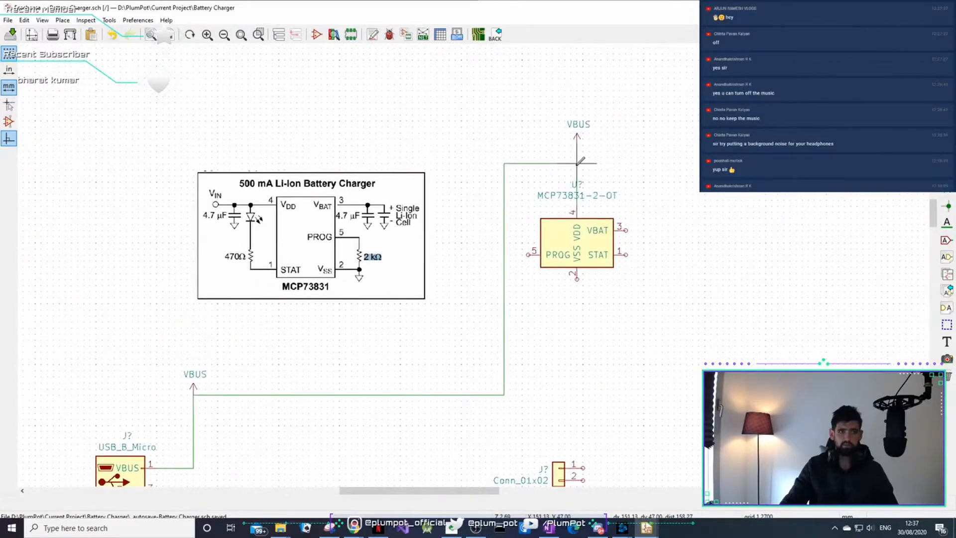
{"action": "key", "text": "Escape"}
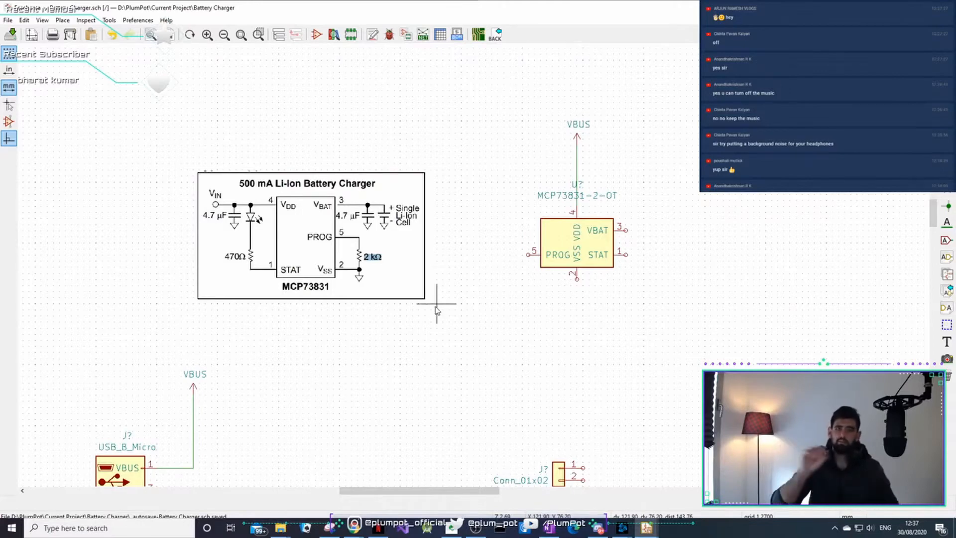
Compare the charger IC's pins with the reference circuit, including the LED and resistor on the STAT pin
{"action": "middle_click_drag", "start_coordinate": [365, 333], "coordinate": [417, 215]}
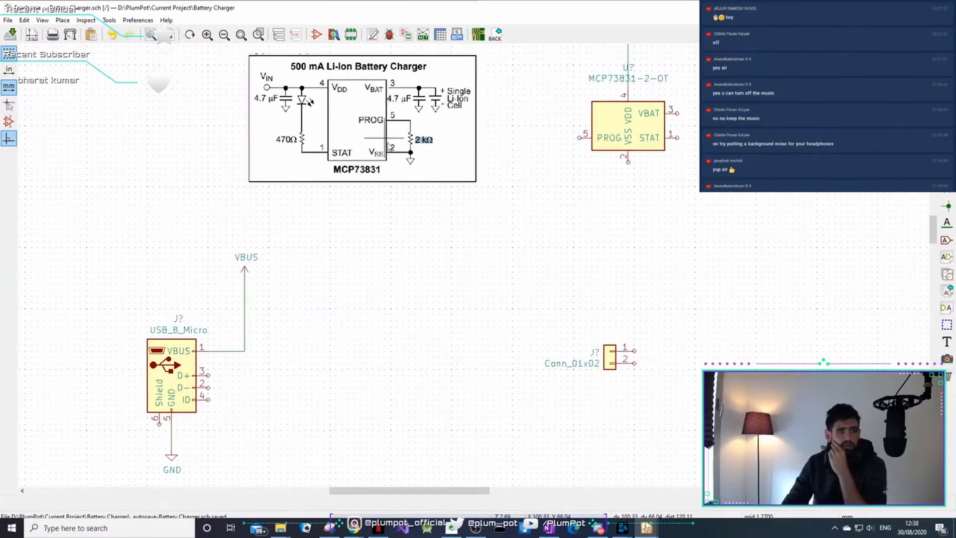
{"action": "middle_click_drag", "start_coordinate": [665, 95], "coordinate": [635, 163]}
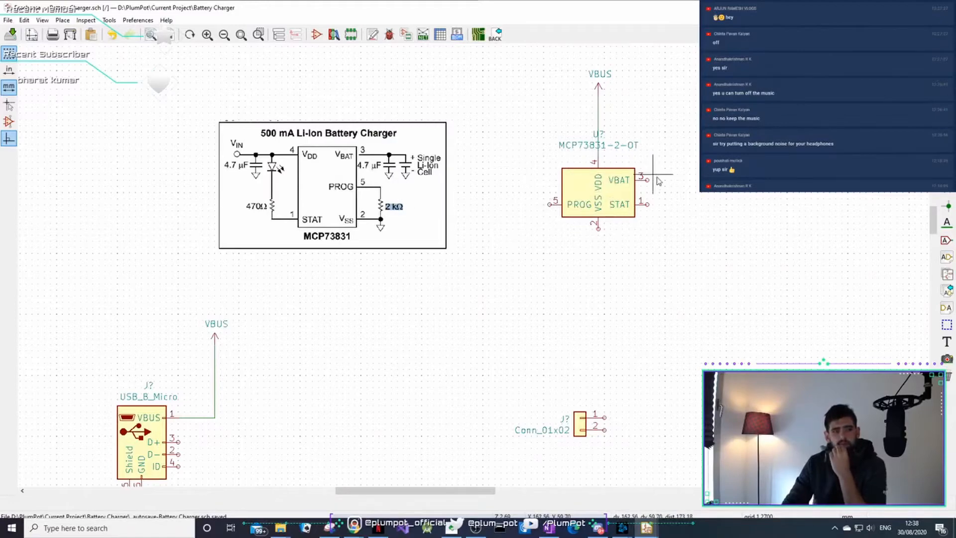
{"action": "middle_click_drag", "start_coordinate": [584, 255], "coordinate": [545, 288]}
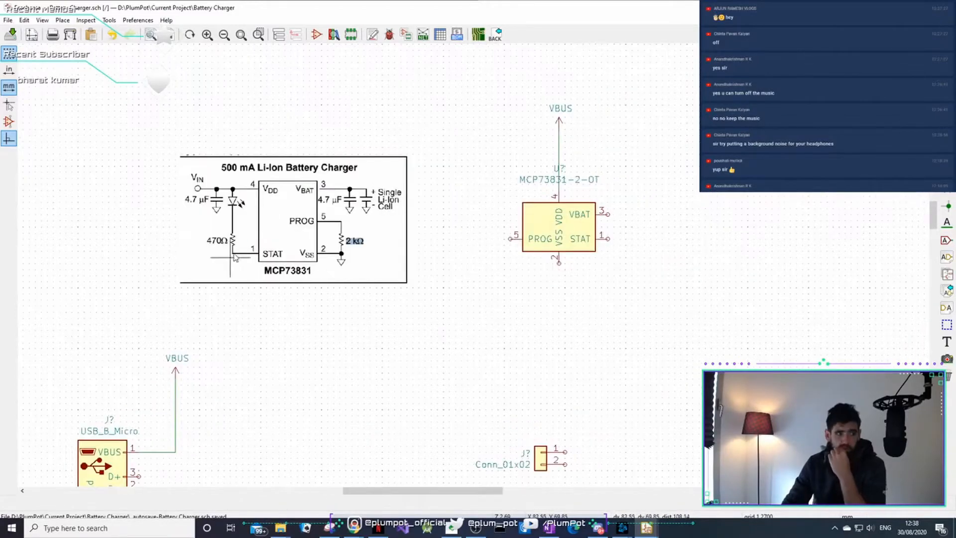
{"action": "scroll", "coordinate": [234, 256], "scroll_direction": "up", "scroll_amount": 3}
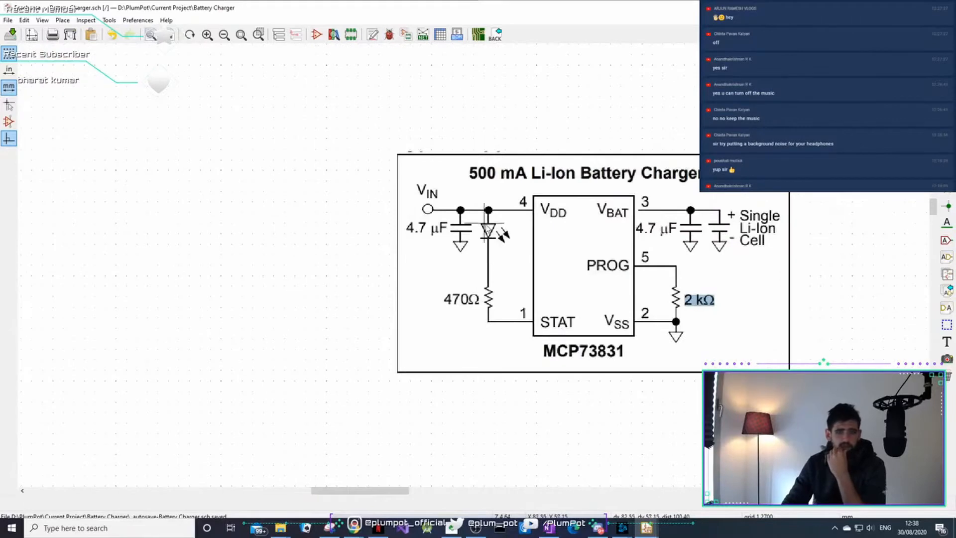
{"action": "scroll", "coordinate": [470, 269], "scroll_direction": "down", "scroll_amount": 3}
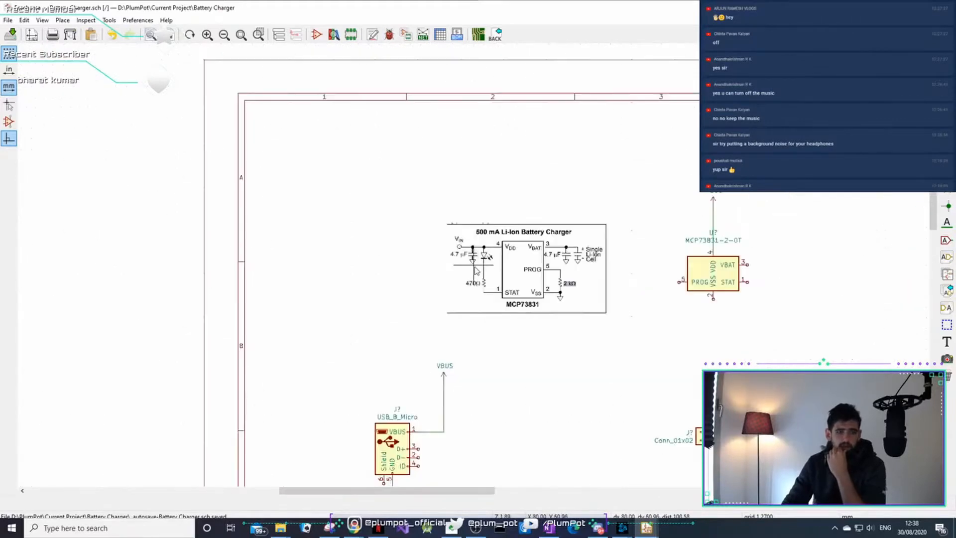
{"action": "middle_click_drag", "start_coordinate": [605, 316], "coordinate": [690, 200]}
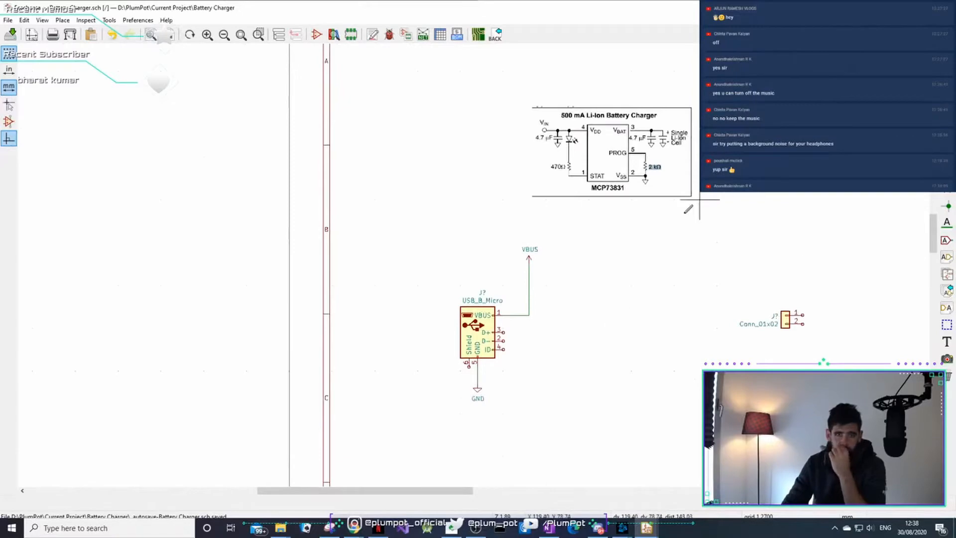
{"action": "key", "text": "p"}
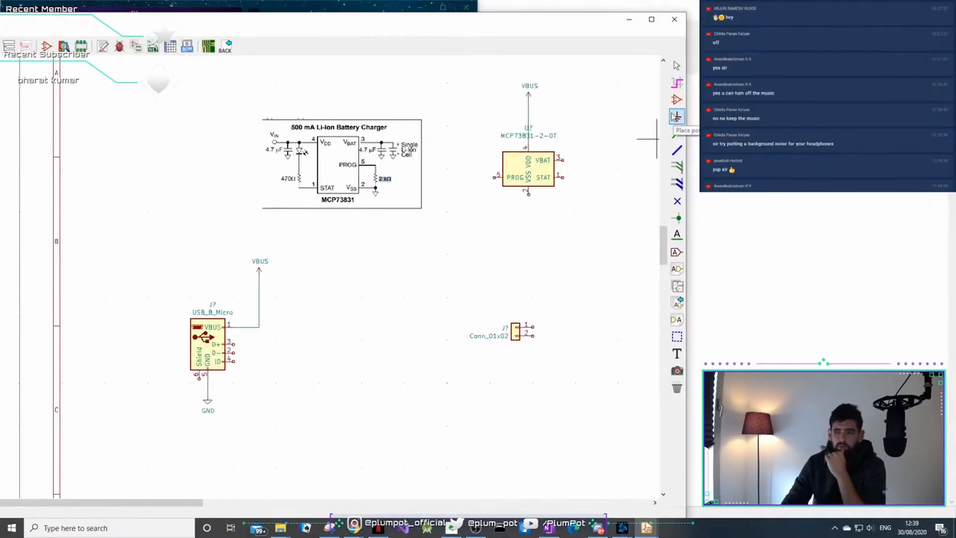
{"action": "left_click", "coordinate": [675, 116]}
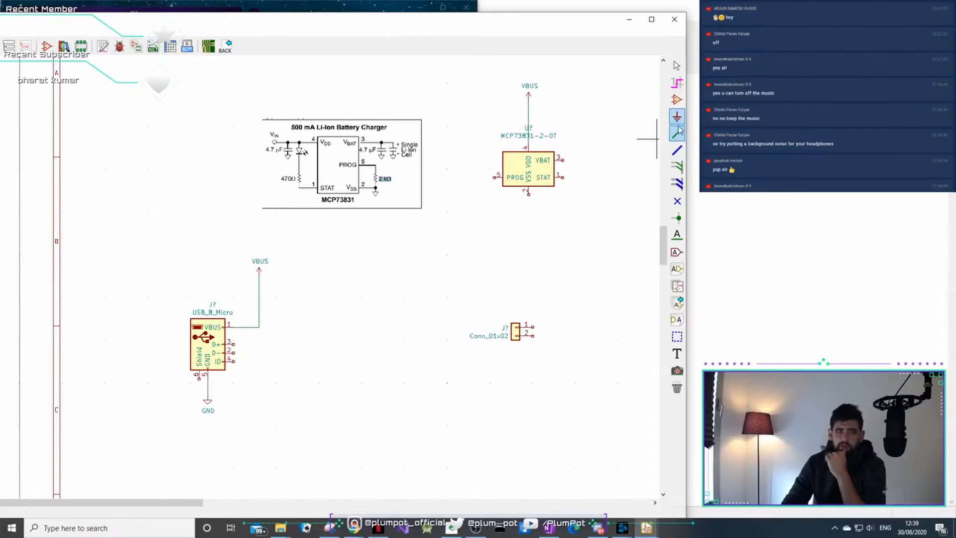
{"action": "double_click", "coordinate": [565, 29]}
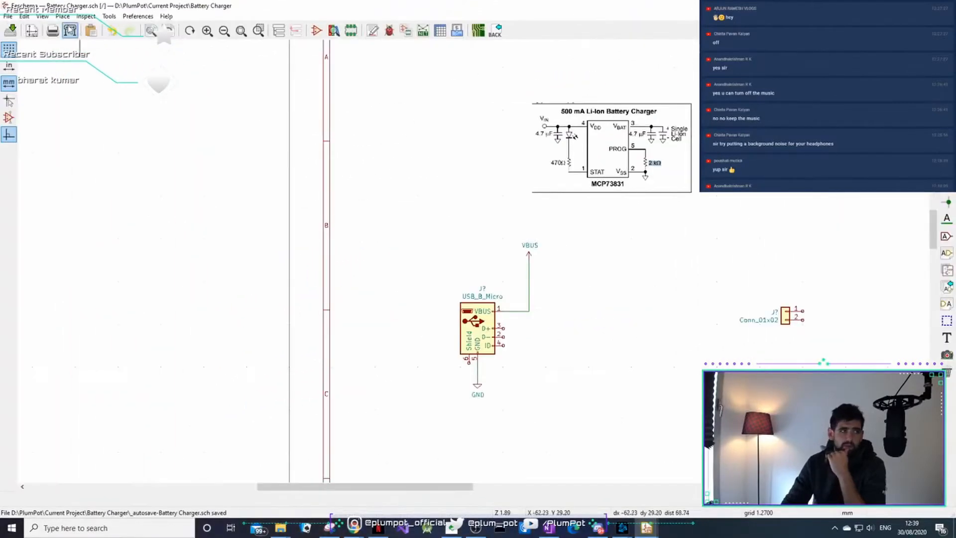
{"action": "left_click", "coordinate": [63, 16]}
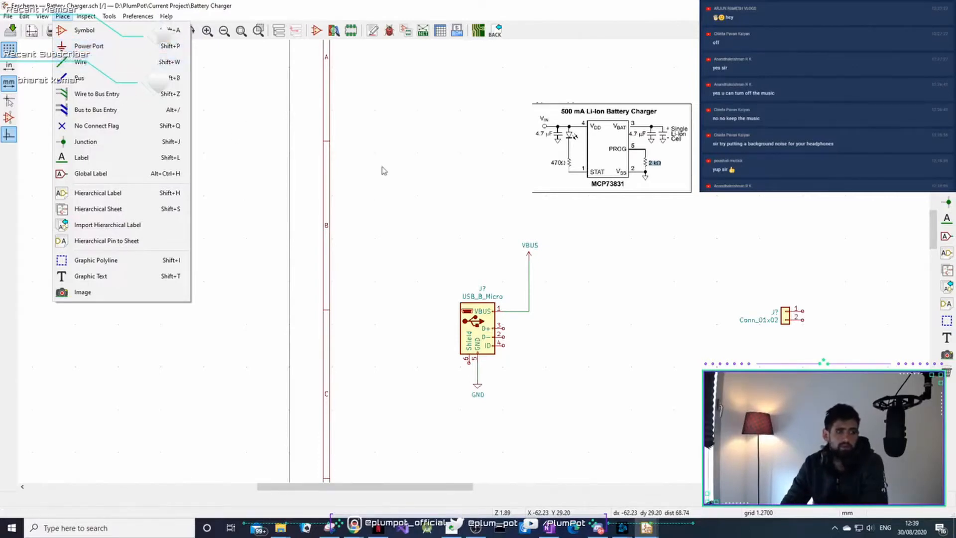
{"action": "left_click", "coordinate": [621, 216]}
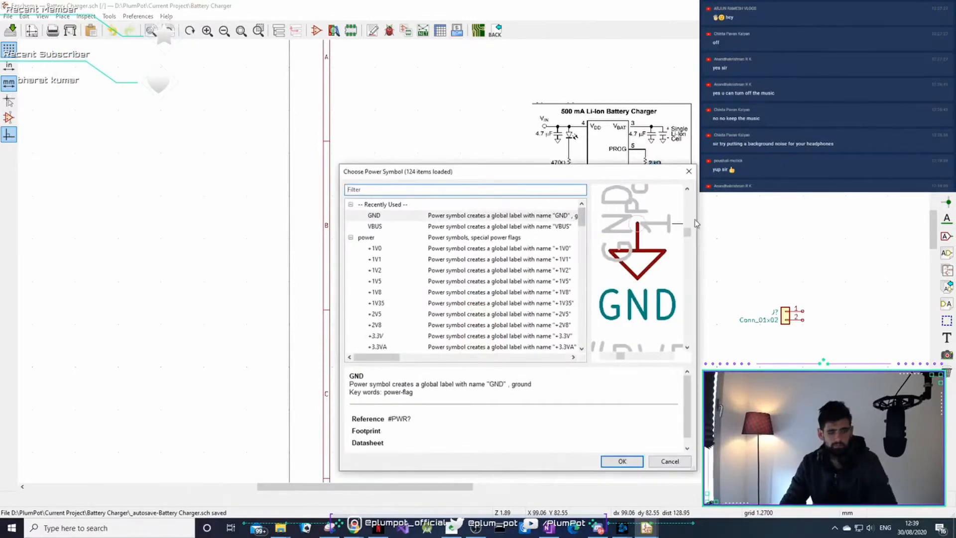
{"action": "key", "text": "Escape"}
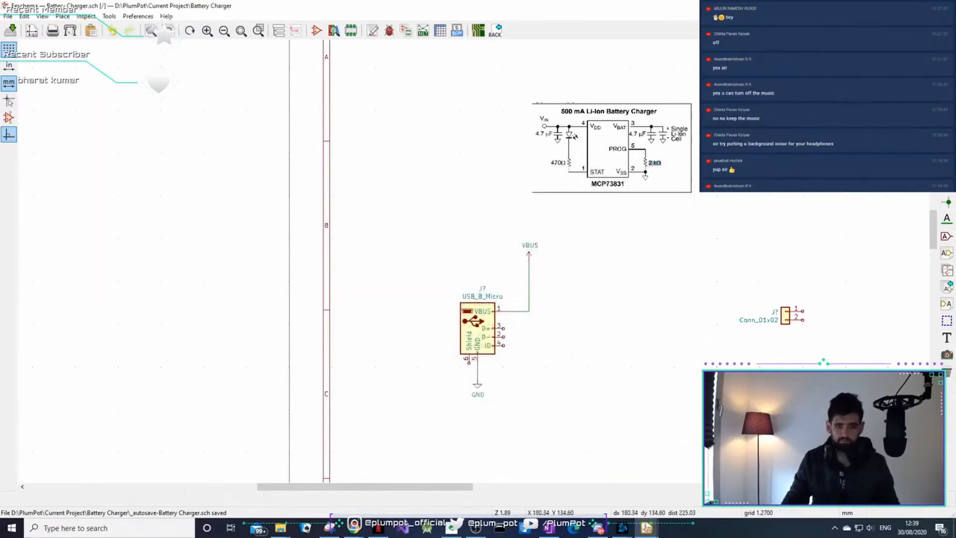
Examine which capacitors, LED and resistors the reference circuit connects around the MCP73831 and on which pins
{"action": "middle_click_drag", "start_coordinate": [618, 236], "coordinate": [614, 264]}
{"action": "scroll", "coordinate": [624, 208], "scroll_direction": "up", "scroll_amount": 1}
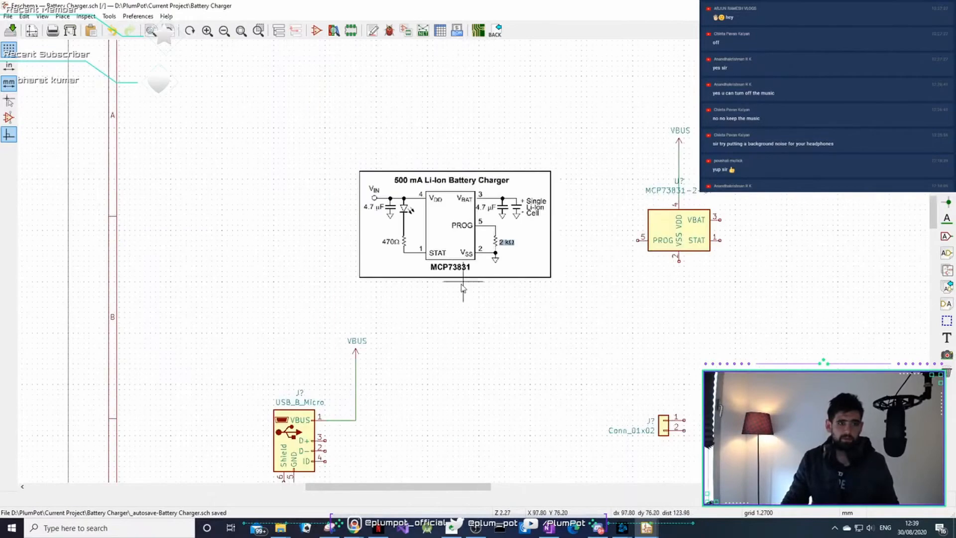
{"action": "middle_click_drag", "start_coordinate": [461, 297], "coordinate": [550, 279]}
{"action": "middle_click_drag", "start_coordinate": [696, 239], "coordinate": [666, 259]}
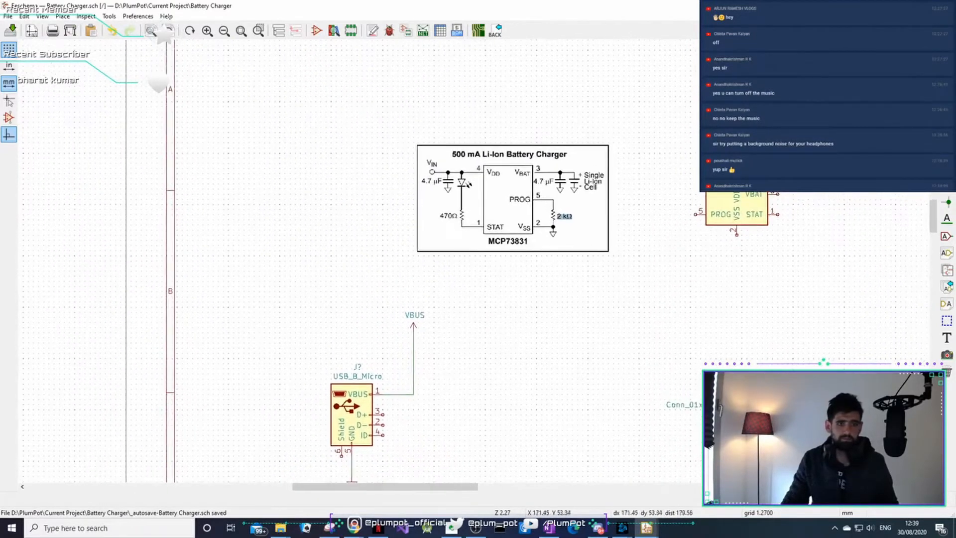
{"action": "middle_click_drag", "start_coordinate": [803, 152], "coordinate": [747, 160]}
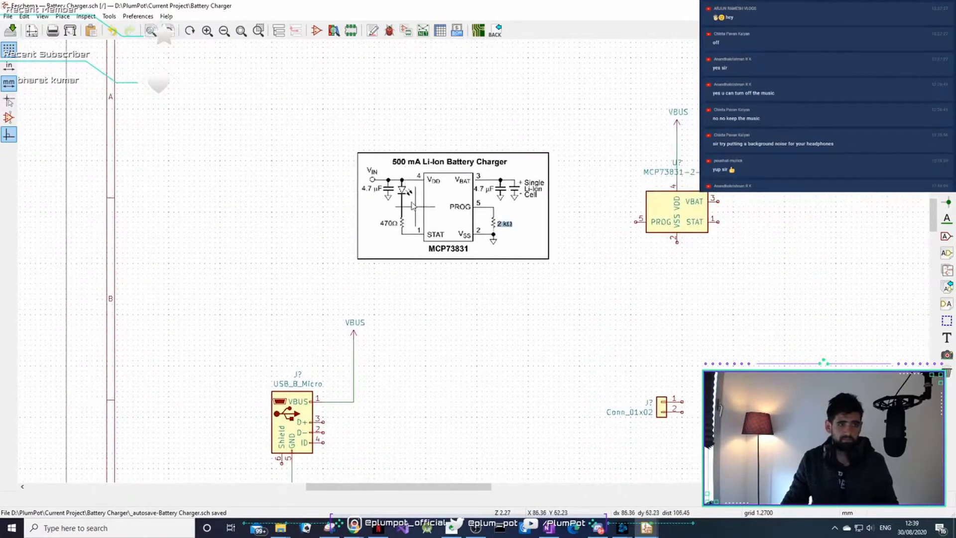
{"action": "scroll", "coordinate": [416, 197], "scroll_direction": "up", "scroll_amount": 1}
{"action": "middle_click_drag", "start_coordinate": [804, 292], "coordinate": [725, 247]}
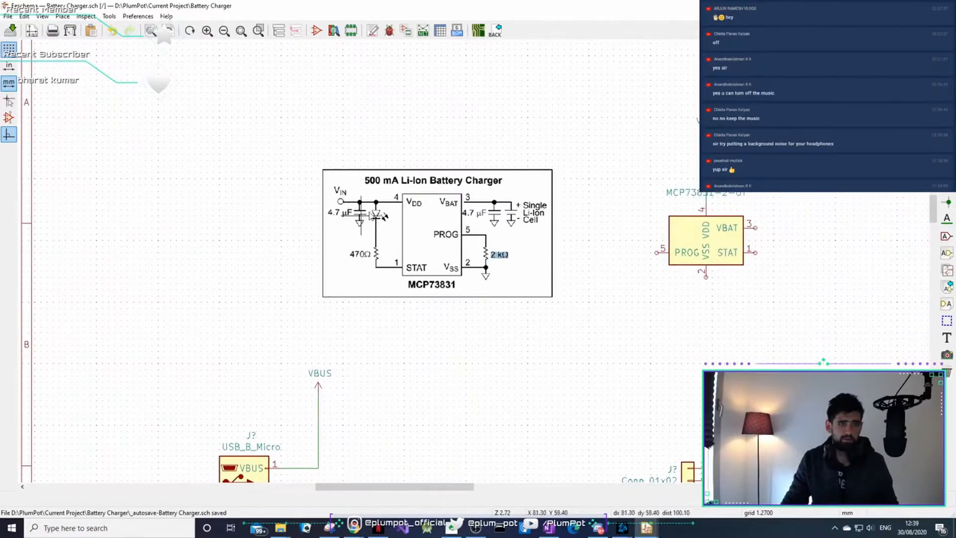
{"action": "scroll", "coordinate": [373, 212], "scroll_direction": "up", "scroll_amount": 1}
{"action": "scroll", "coordinate": [475, 264], "scroll_direction": "up", "scroll_amount": 1}
{"action": "middle_click_drag", "start_coordinate": [659, 270], "coordinate": [487, 240]}
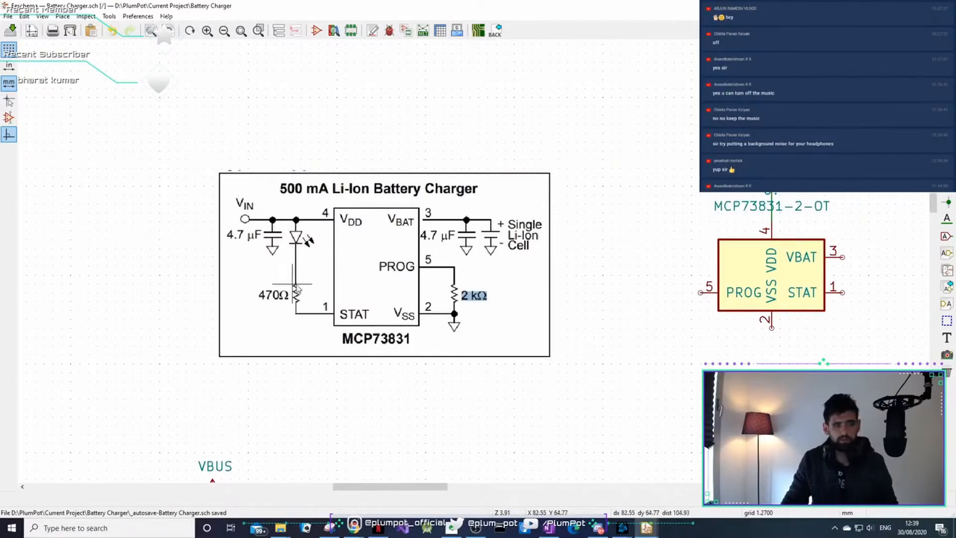
{"action": "middle_click_drag", "start_coordinate": [786, 296], "coordinate": [474, 263]}
{"action": "scroll", "coordinate": [474, 264], "scroll_direction": "down", "scroll_amount": 3}
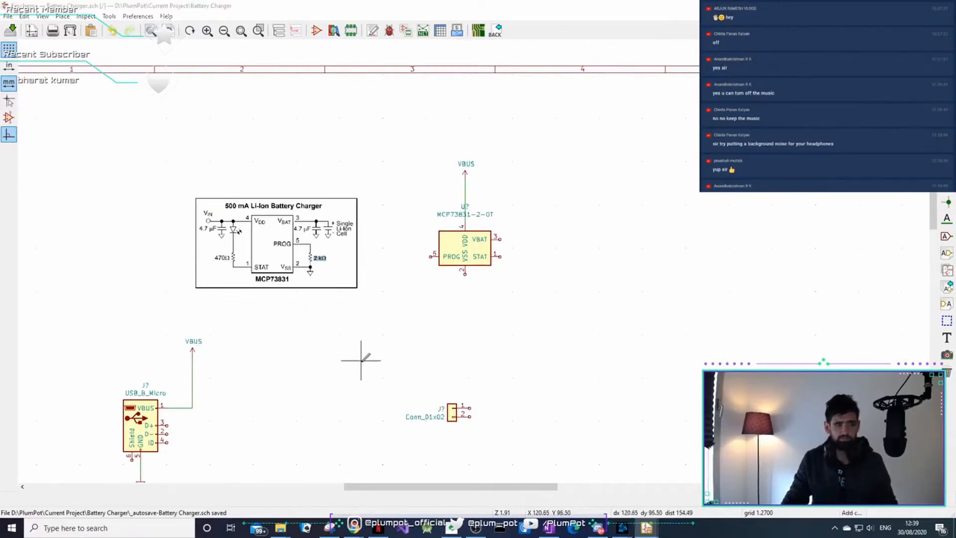
Add an LED symbol from the Device library and place it vertically to the right of the charger IC
{"action": "key", "text": "a"}
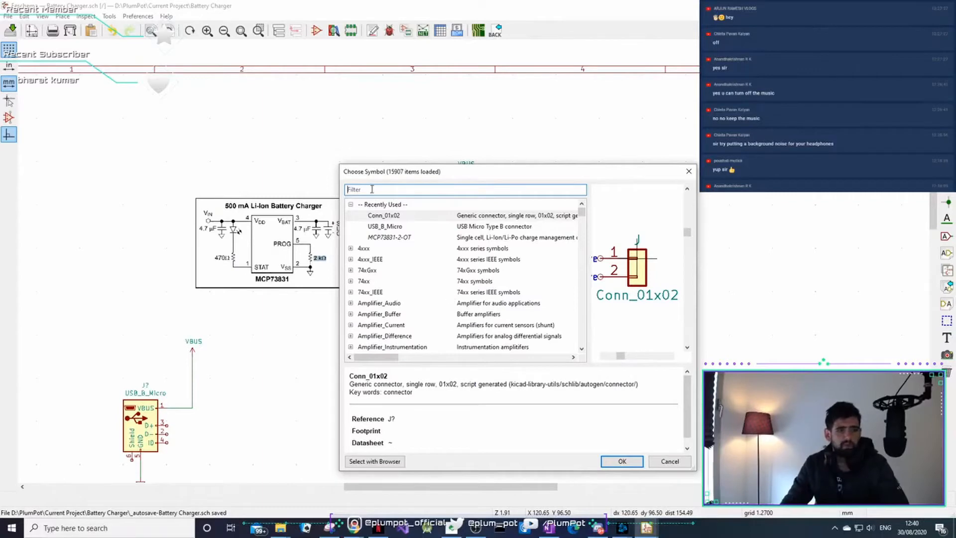
{"action": "left_click_drag", "start_coordinate": [428, 179], "coordinate": [557, 193]}
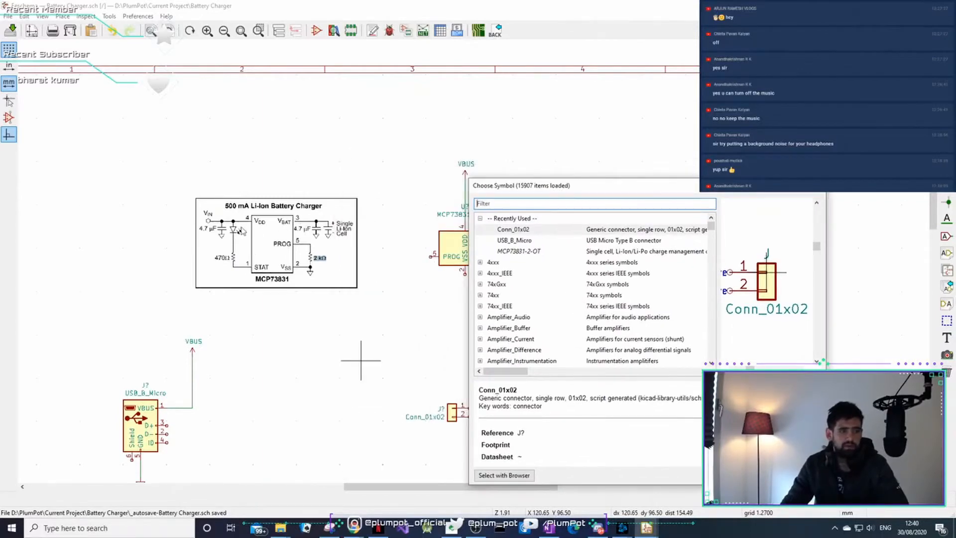
{"action": "type", "text": "Led"}
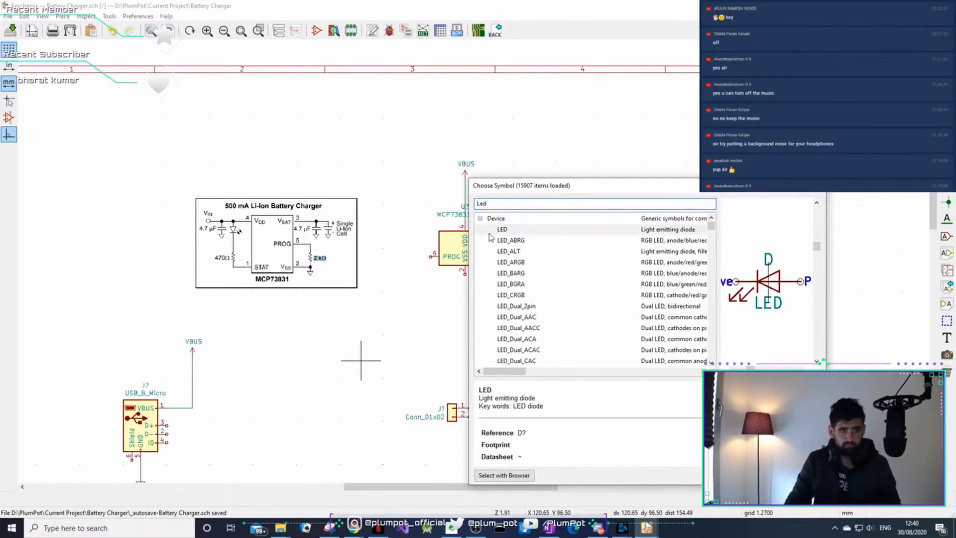
{"action": "left_click", "coordinate": [504, 231]}
{"action": "double_click", "coordinate": [511, 232]}
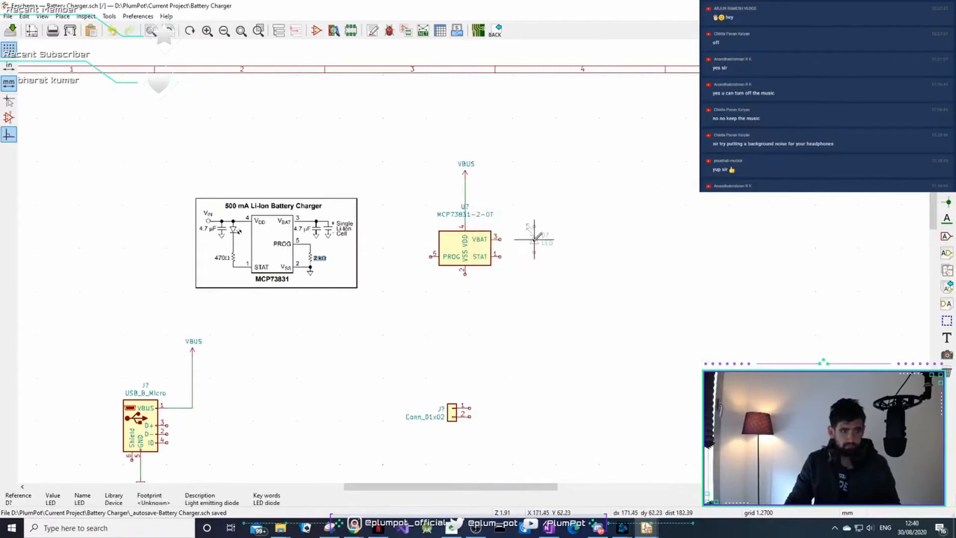
{"action": "scroll", "coordinate": [538, 224], "scroll_direction": "up", "scroll_amount": 1}
{"action": "scroll", "coordinate": [475, 254], "scroll_direction": "up", "scroll_amount": 3}
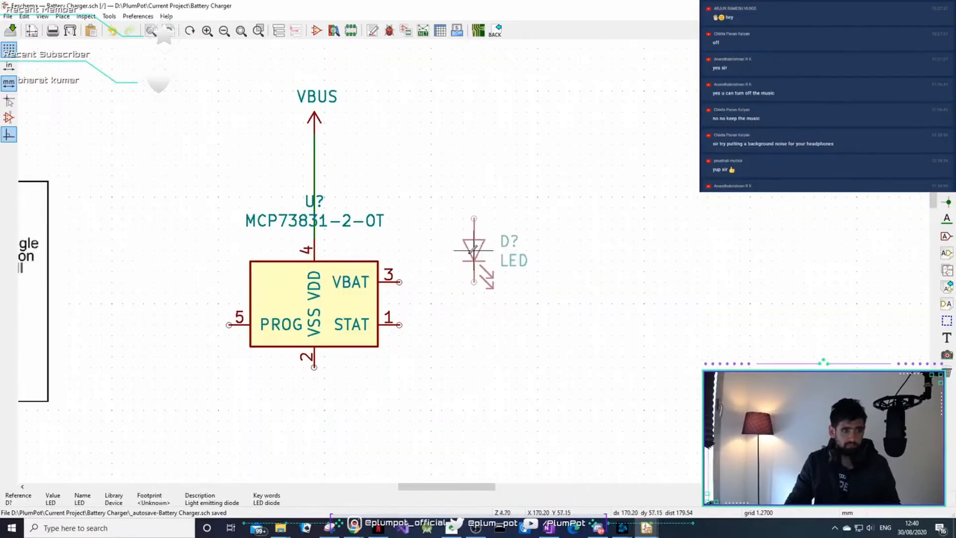
{"action": "scroll", "coordinate": [478, 259], "scroll_direction": "down", "scroll_amount": 4}
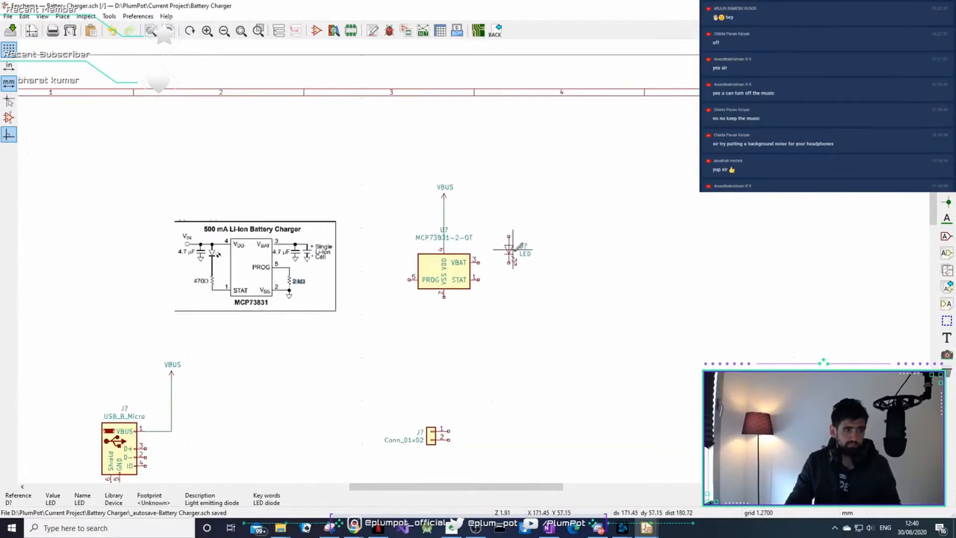
{"action": "scroll", "coordinate": [523, 244], "scroll_direction": "up", "scroll_amount": 5}
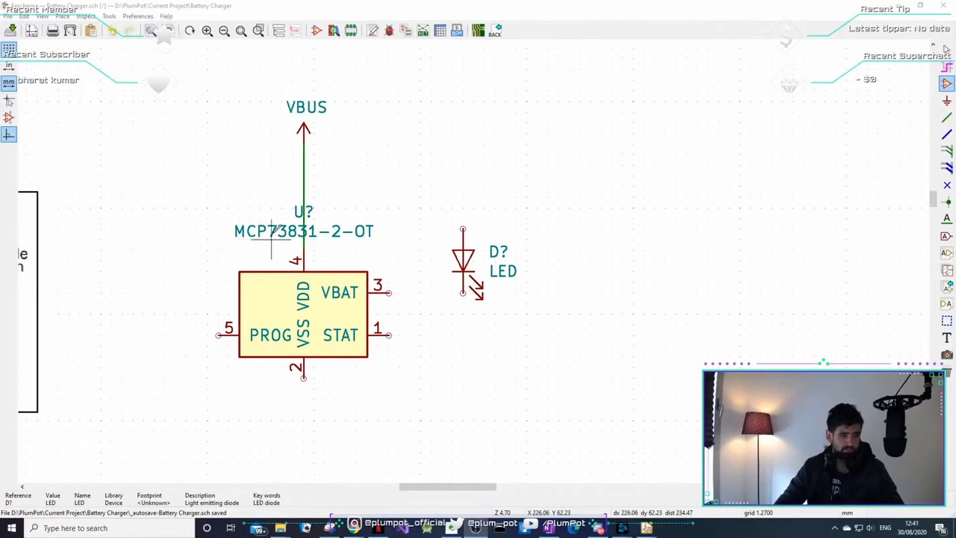
Move the charger IC's value and reference labels to its upper left, clear of the VDD wire
{"action": "scroll", "coordinate": [433, 199], "scroll_direction": "down", "scroll_amount": 1}
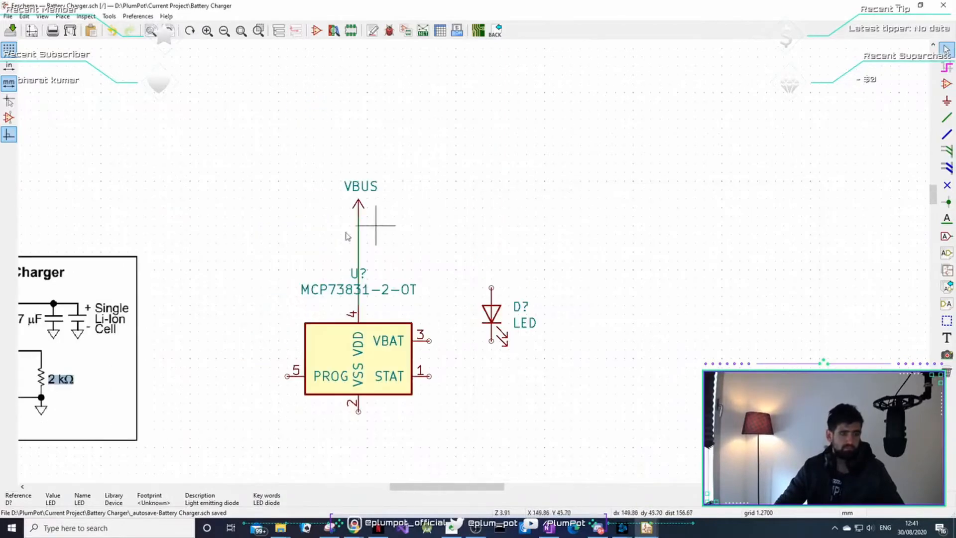
{"action": "key", "text": "m"}
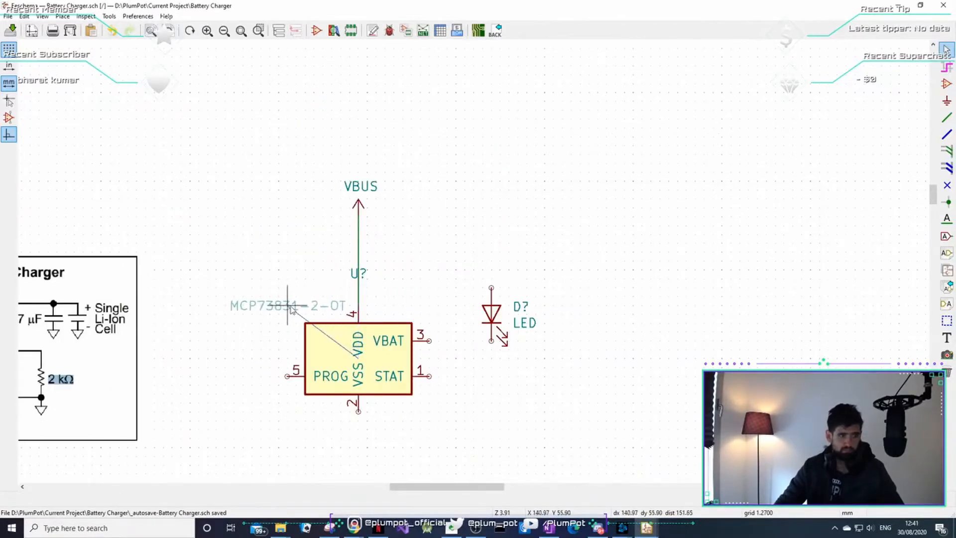
{"action": "key", "text": "Escape"}
{"action": "key", "text": "m"}
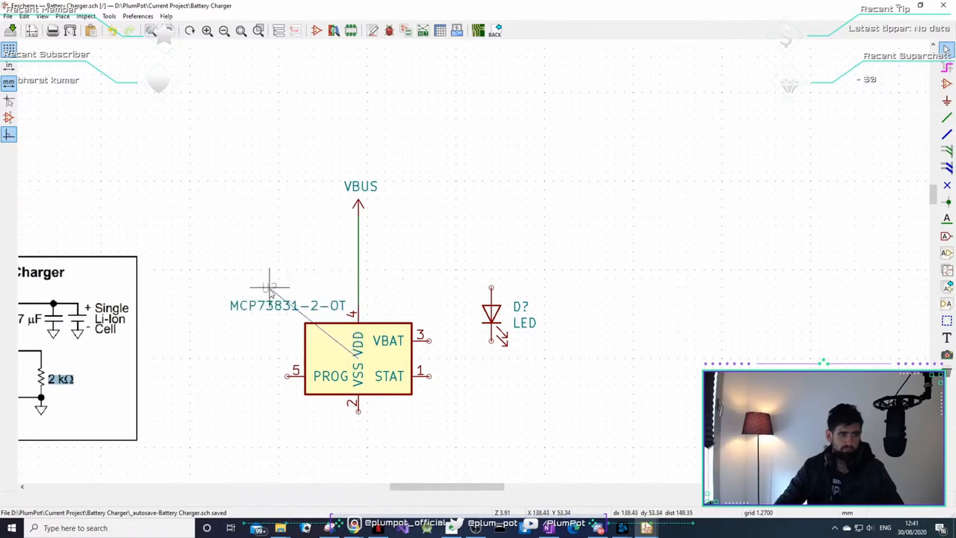
{"action": "left_click", "coordinate": [244, 288]}
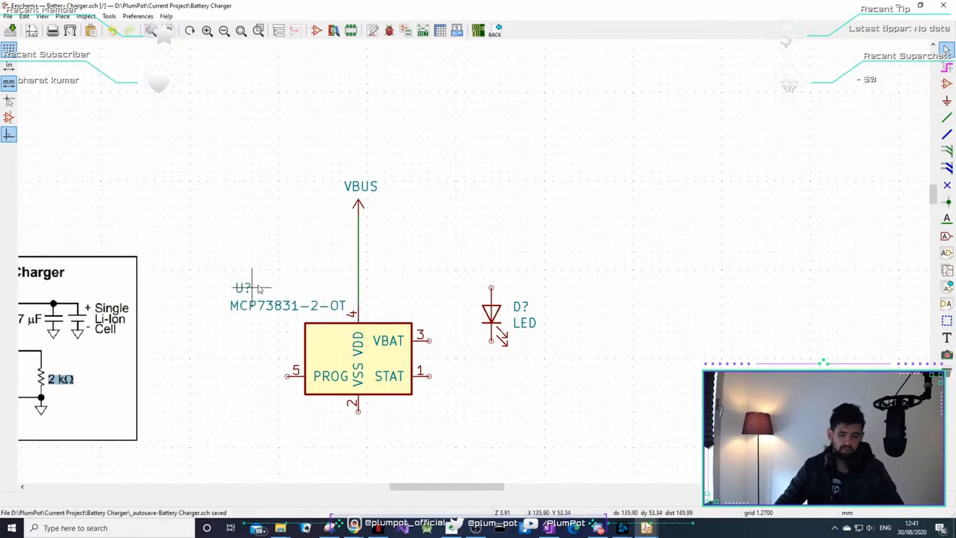
Draw a wire from the vertical VBUS line above the charger IC to the LED's anode
{"action": "middle_click_drag", "start_coordinate": [420, 296], "coordinate": [540, 268]}
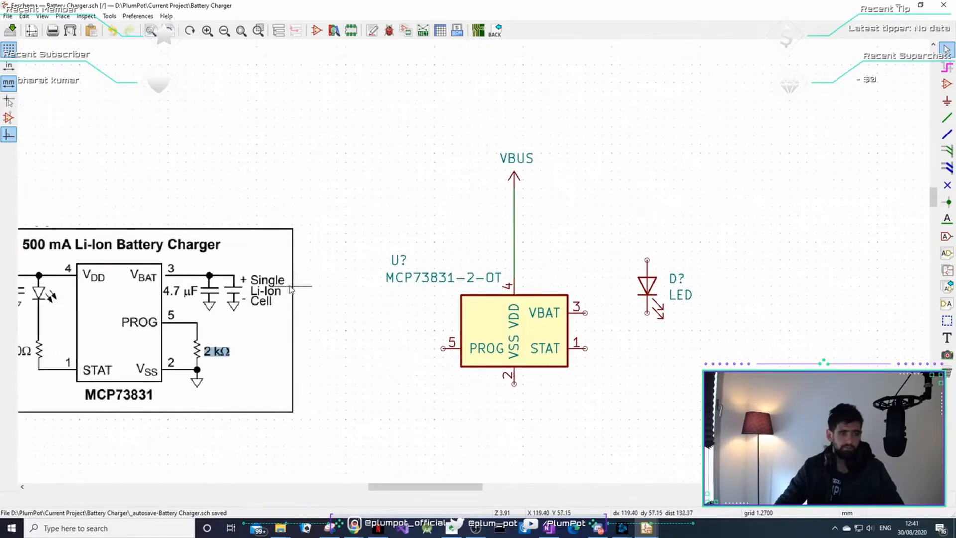
{"action": "middle_click_drag", "start_coordinate": [292, 290], "coordinate": [438, 270]}
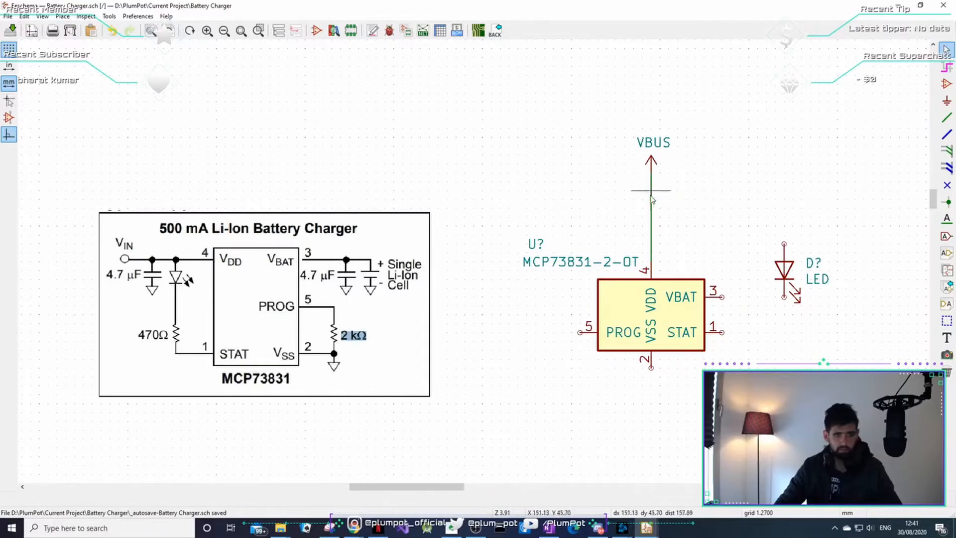
{"action": "key", "text": "w"}
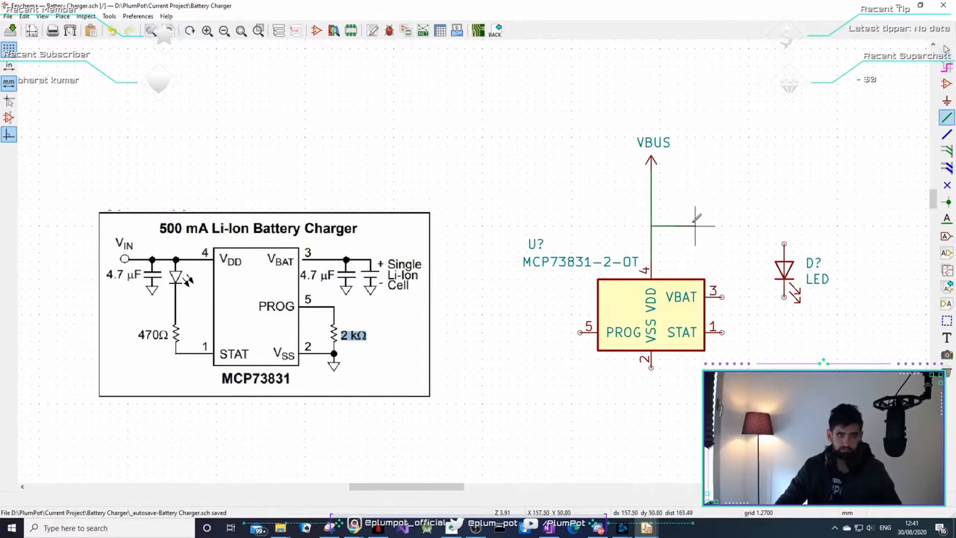
{"action": "left_click", "coordinate": [784, 243]}
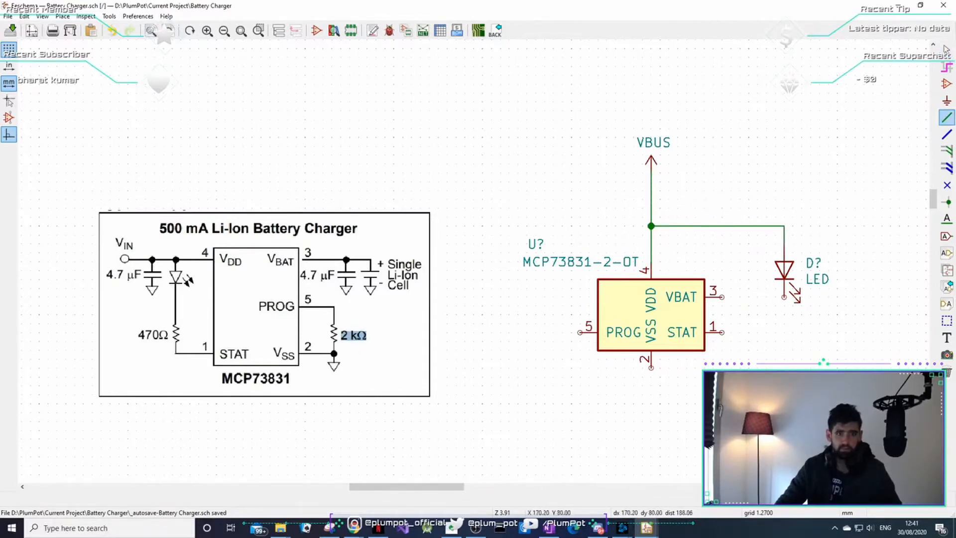
{"action": "middle_click_drag", "start_coordinate": [727, 336], "coordinate": [655, 321]}
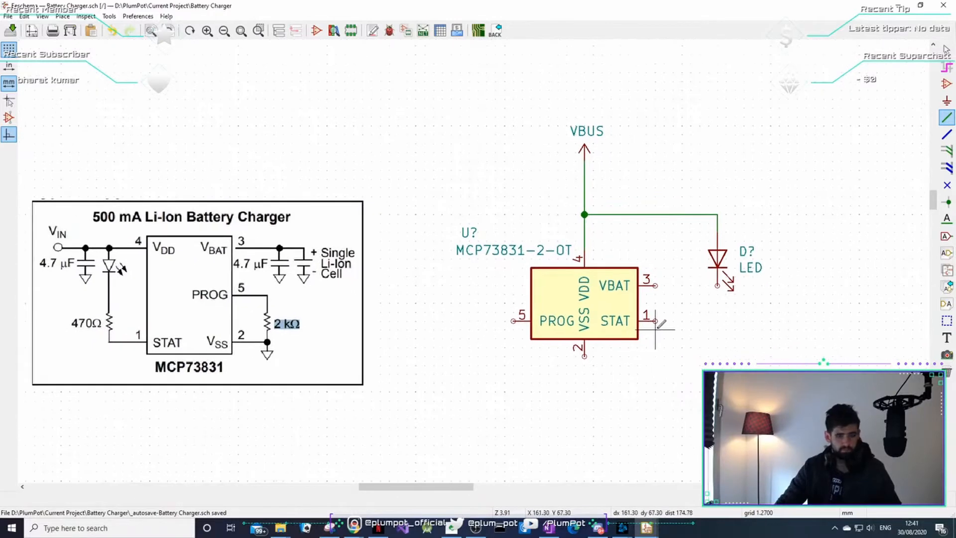
{"action": "key", "text": "Escape"}
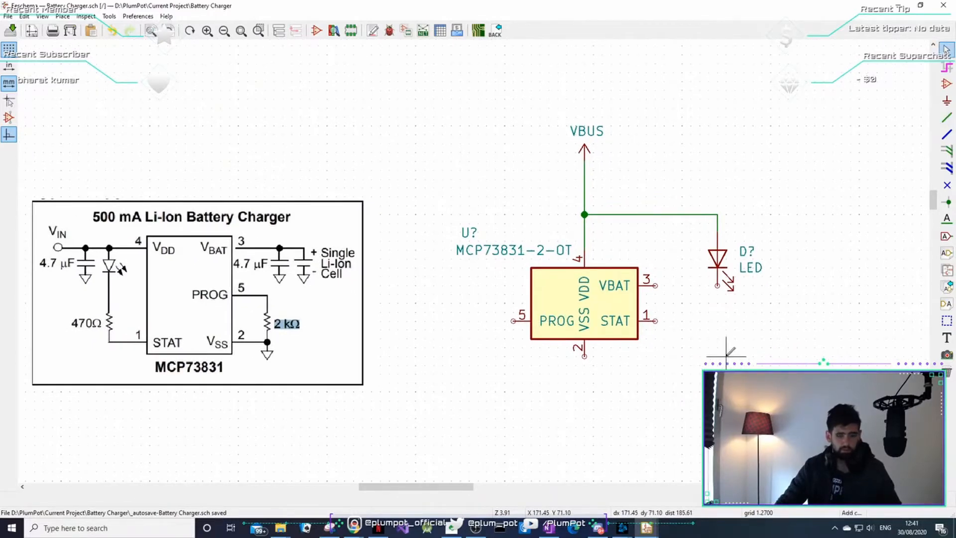
Add a resistor symbol R from the Device library and place it directly below the LED
{"action": "type", "text": "a"}
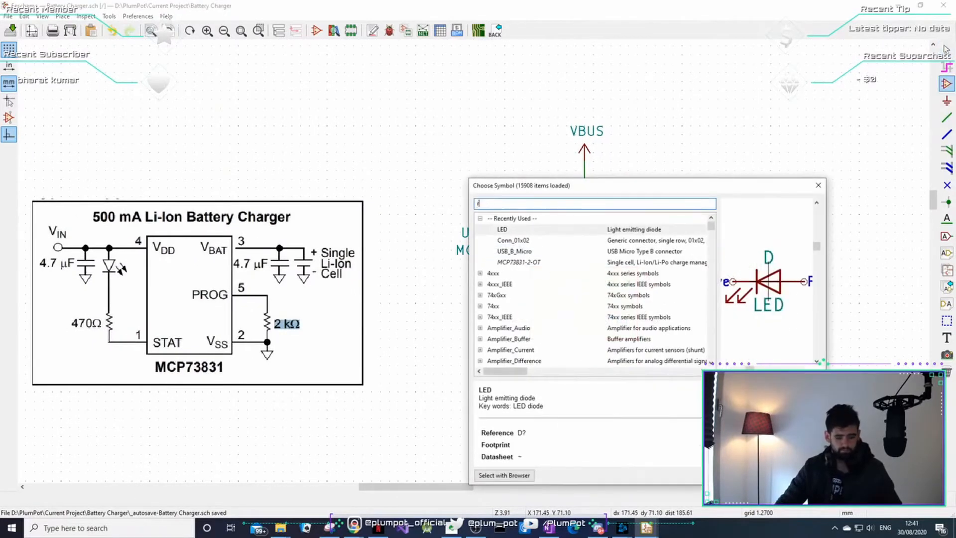
{"action": "type", "text": "res"}
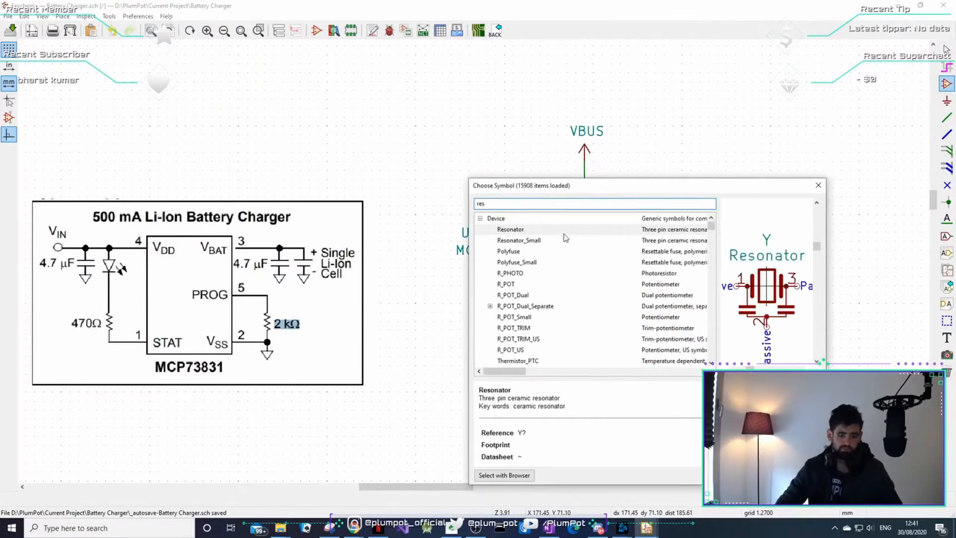
{"action": "key", "text": "BackSpace"}
{"action": "key", "text": "BackSpace"}
{"action": "key", "text": "BackSpace"}
{"action": "type", "text": "R"}
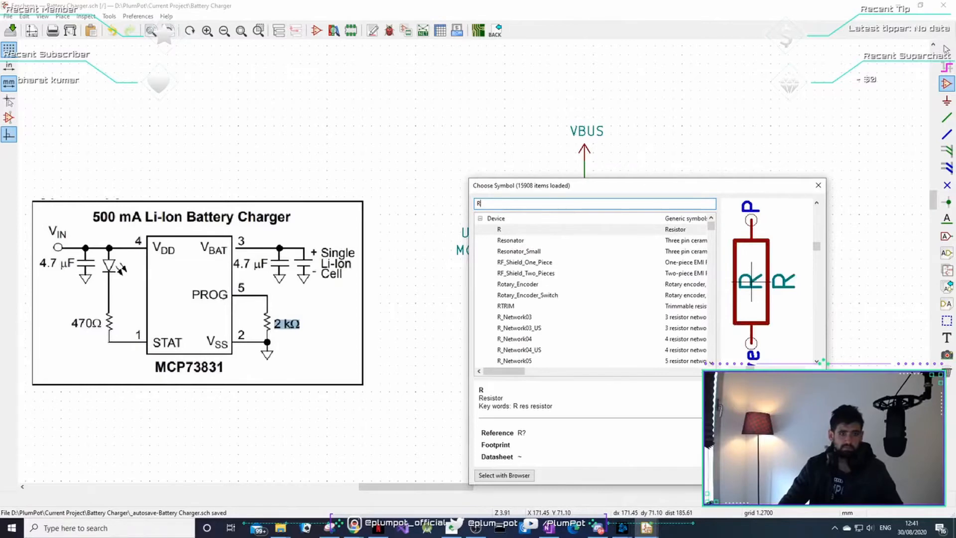
{"action": "key", "text": "Return"}
{"action": "scroll", "coordinate": [716, 278], "scroll_direction": "down", "scroll_amount": 3}
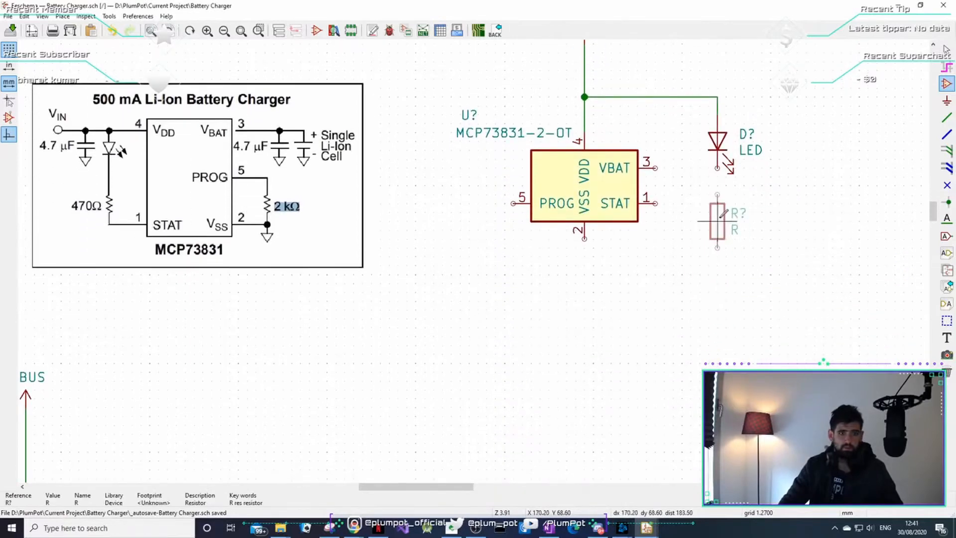
{"action": "left_click", "coordinate": [717, 219]}
{"action": "scroll", "coordinate": [757, 274], "scroll_direction": "up", "scroll_amount": 2}
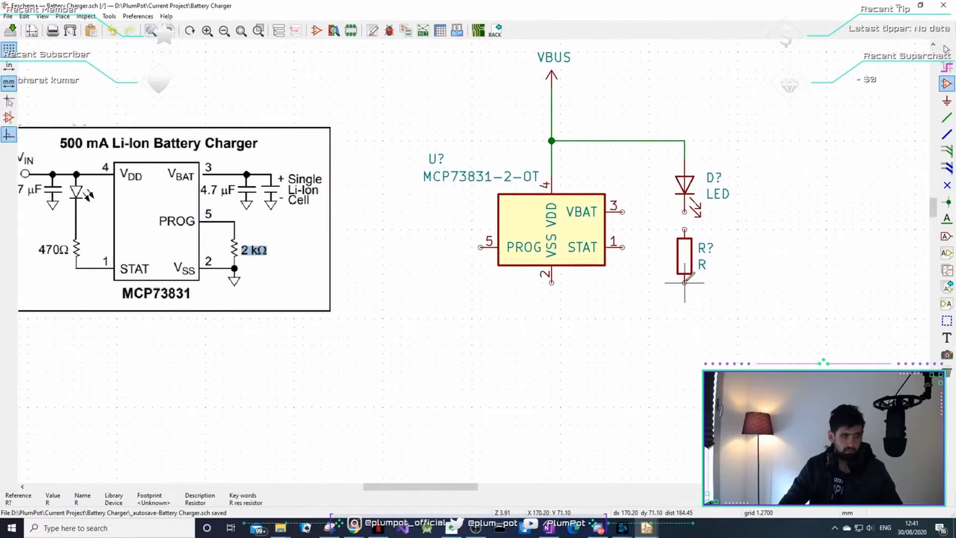
Wire the resistor's lower end to the charger IC's STAT pin
{"action": "key", "text": "w"}
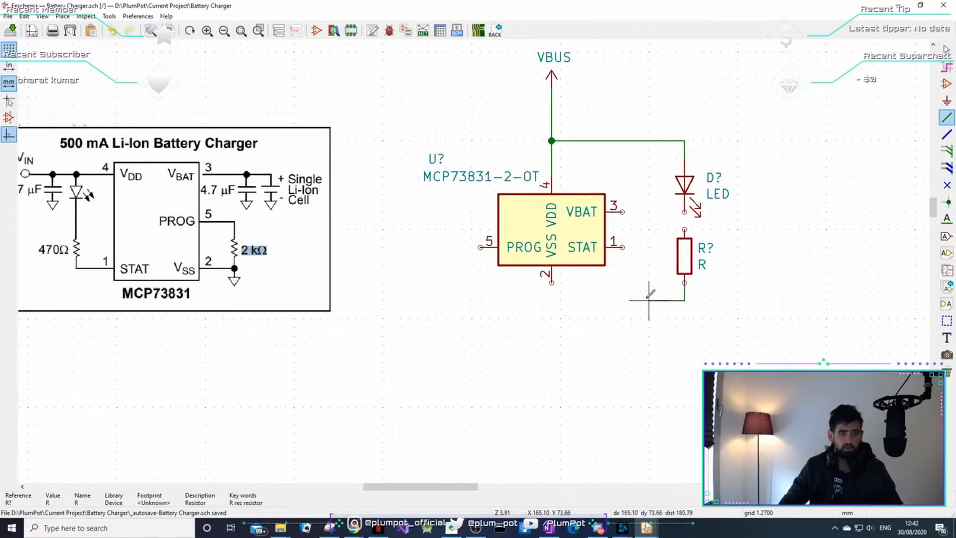
{"action": "left_click", "coordinate": [640, 300]}
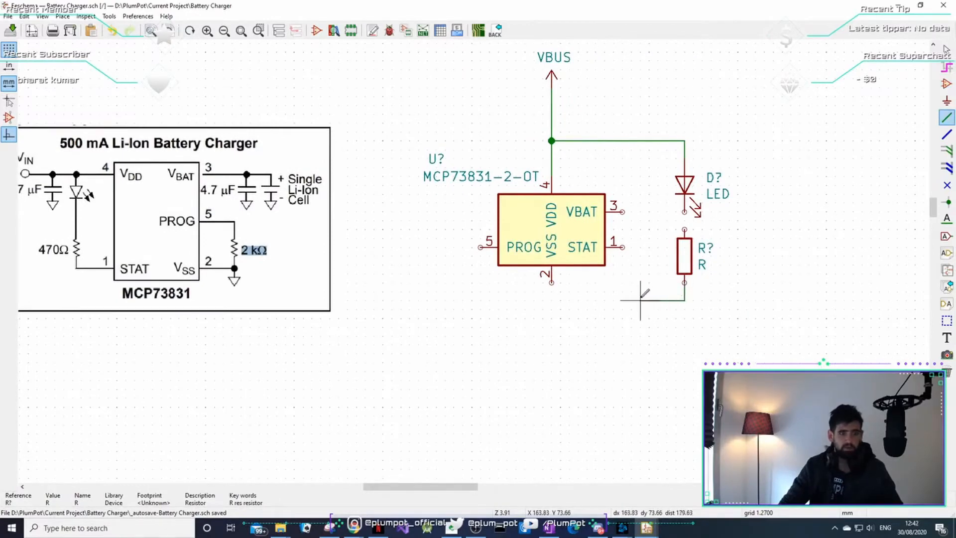
{"action": "left_click", "coordinate": [622, 247]}
{"action": "key", "text": "Escape"}
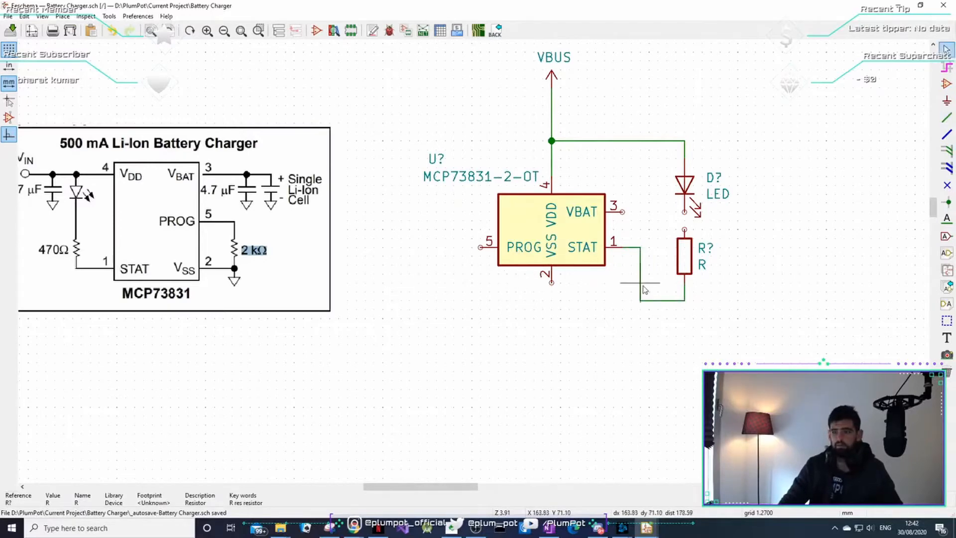
Set the resistor's value to 2k and wire its upper end to the LED's cathode
{"action": "middle_click_drag", "start_coordinate": [666, 275], "coordinate": [678, 300]}
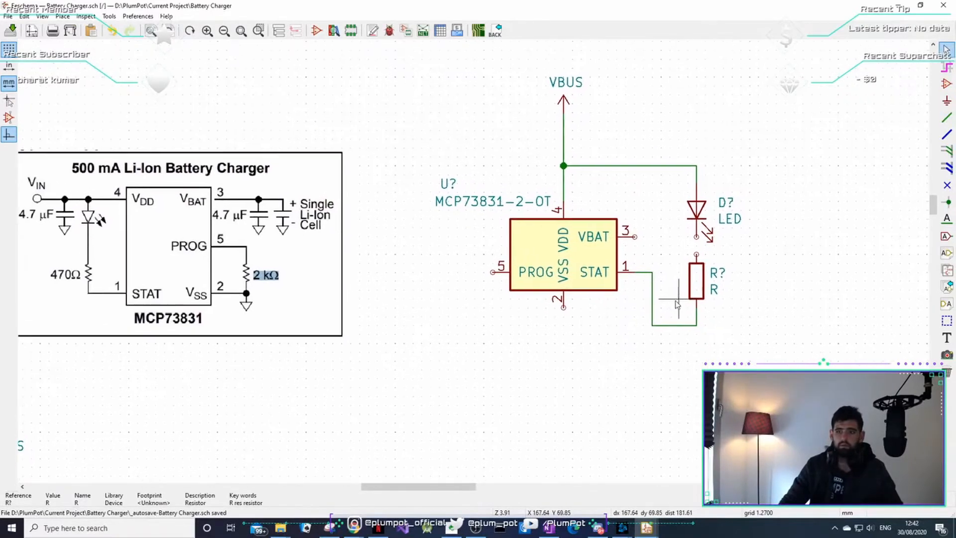
{"action": "middle_click_drag", "start_coordinate": [728, 226], "coordinate": [715, 226]}
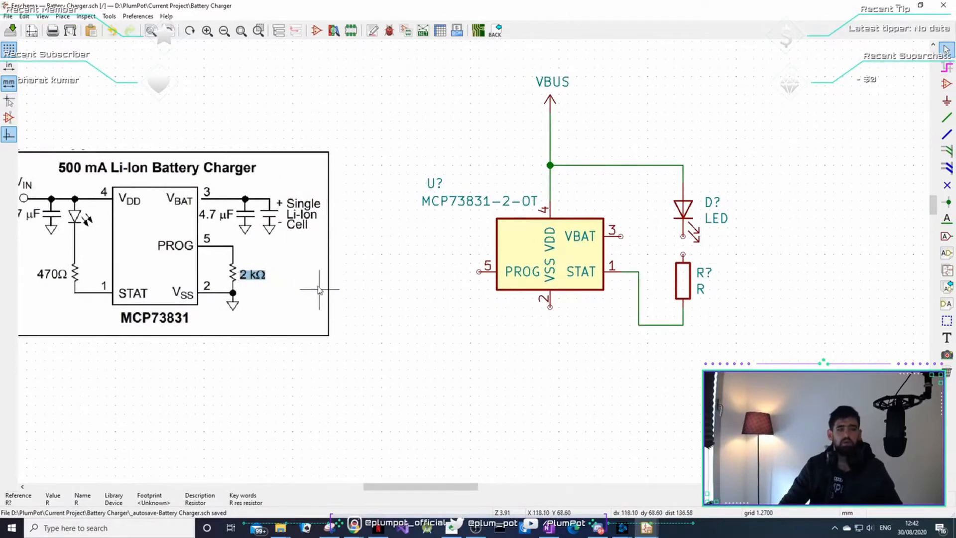
{"action": "middle_click_drag", "start_coordinate": [288, 290], "coordinate": [337, 298]}
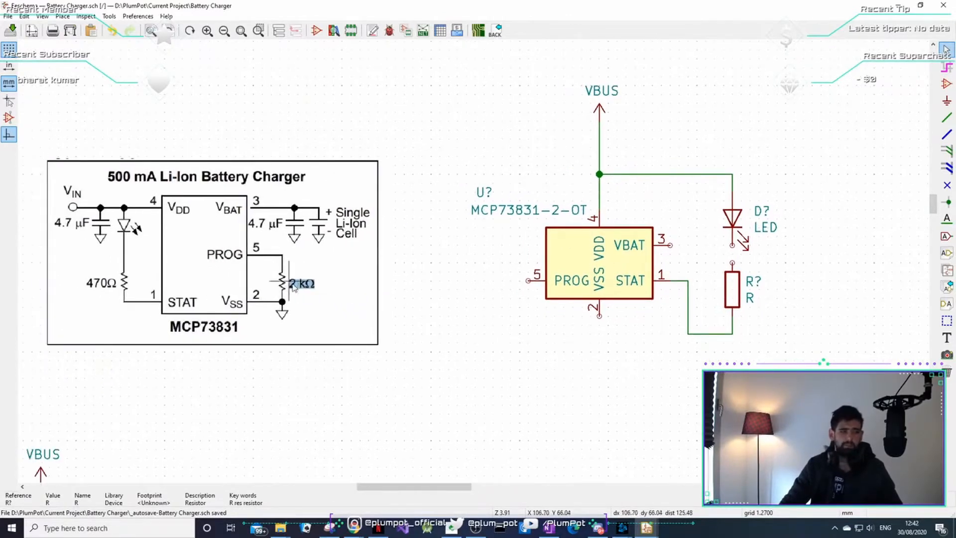
{"action": "double_click", "coordinate": [736, 288]}
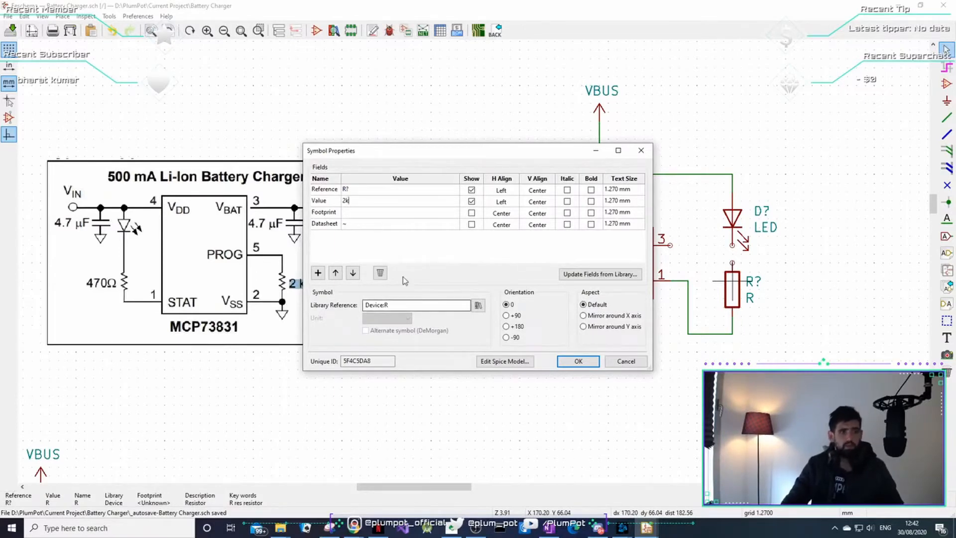
{"action": "left_click", "coordinate": [578, 361]}
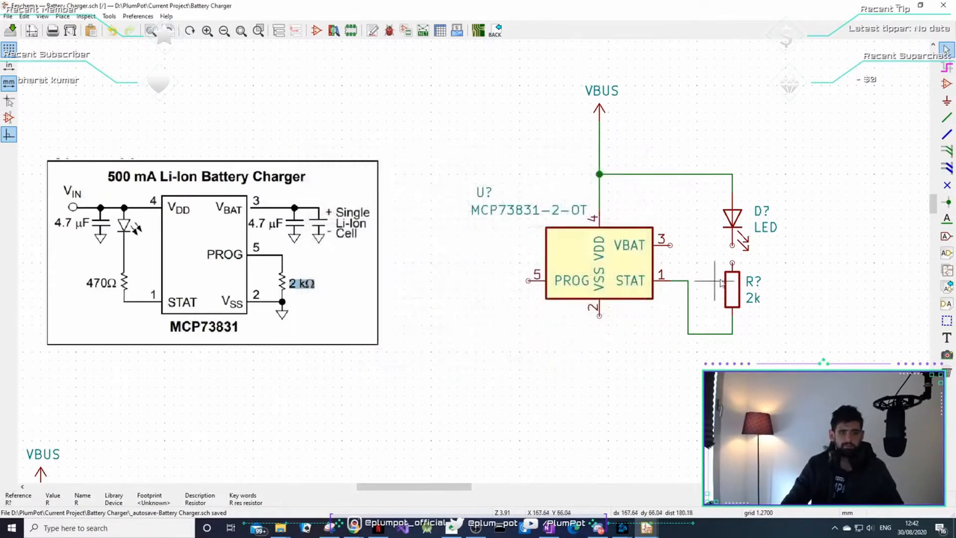
{"action": "key", "text": "w"}
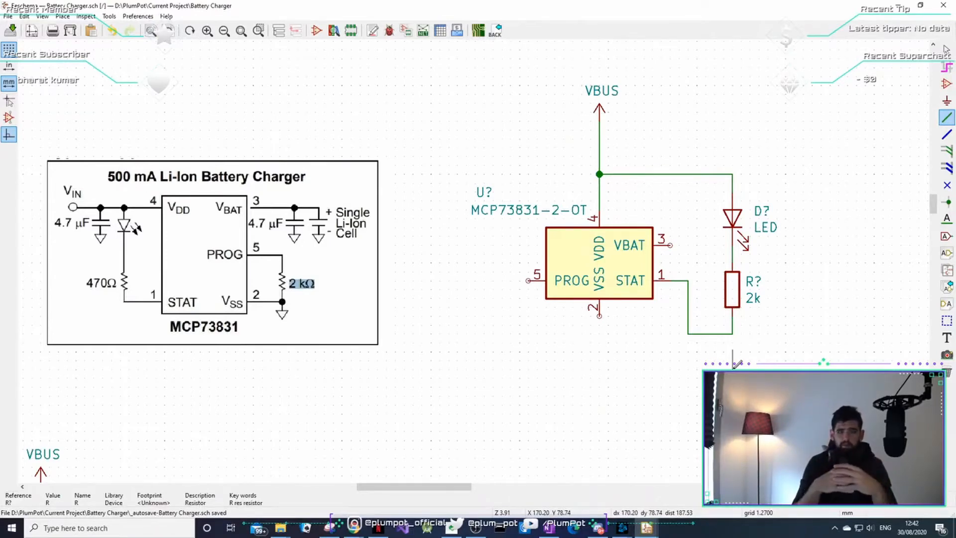
{"action": "key", "text": "Escape"}
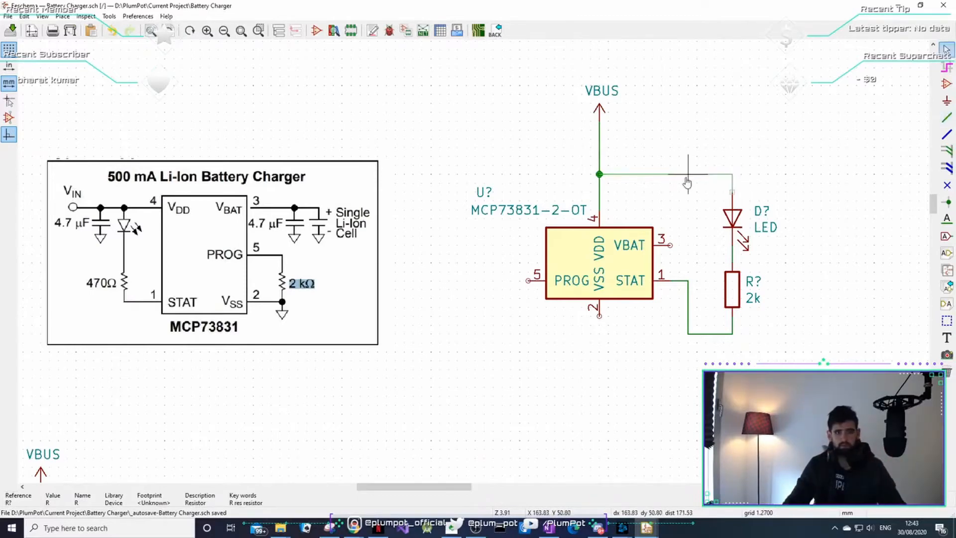
Delete the wires joining the LED to VBUS and the resistor to the STAT pin
{"action": "key", "text": "Delete"}
{"action": "key", "text": "Delete"}
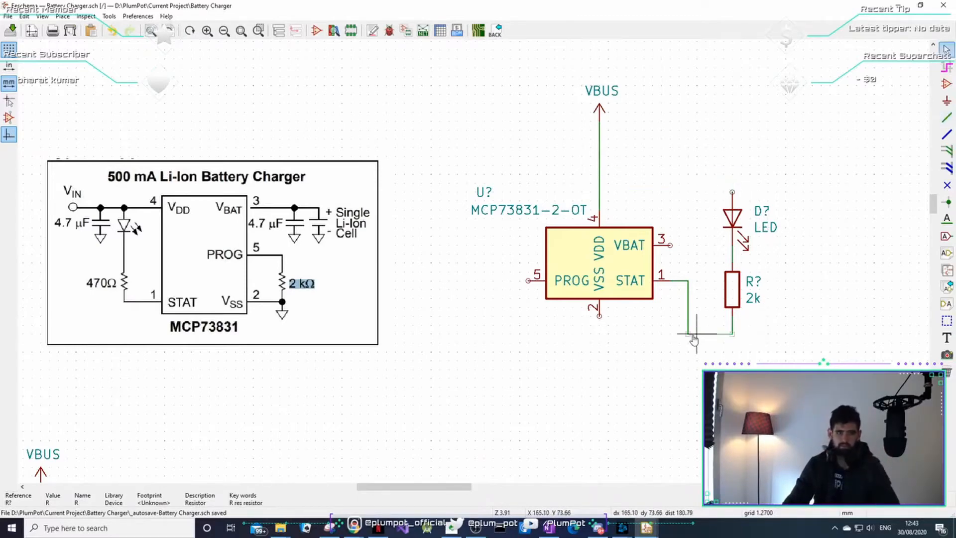
{"action": "key", "text": "Delete"}
Move the LED and 2k resistor to the left of the charger IC and wire them between the VBUS line and the VSS pin
{"action": "left_click_drag", "start_coordinate": [793, 171], "coordinate": [700, 328]}
{"action": "key", "text": "m"}
{"action": "left_click", "coordinate": [389, 346]}
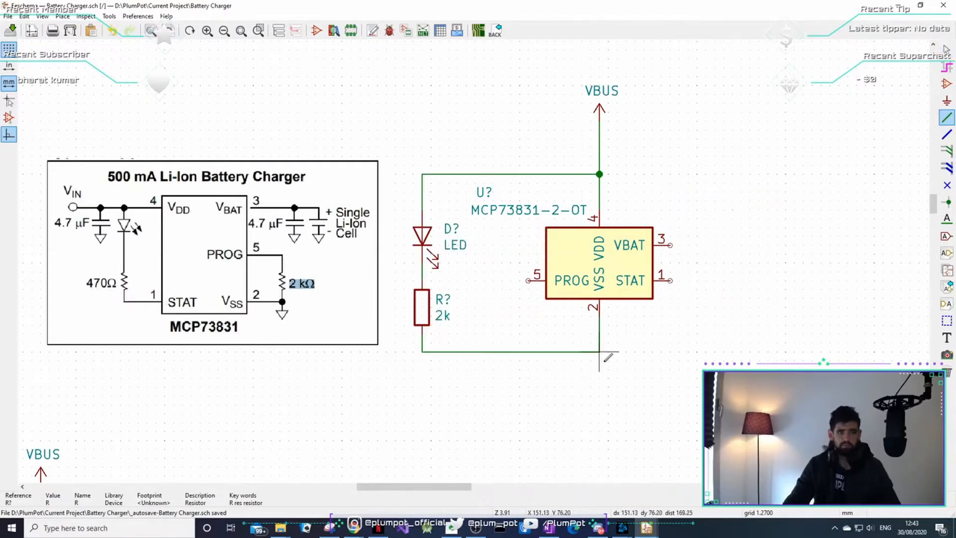
{"action": "scroll", "coordinate": [601, 376], "scroll_direction": "down", "scroll_amount": 4}
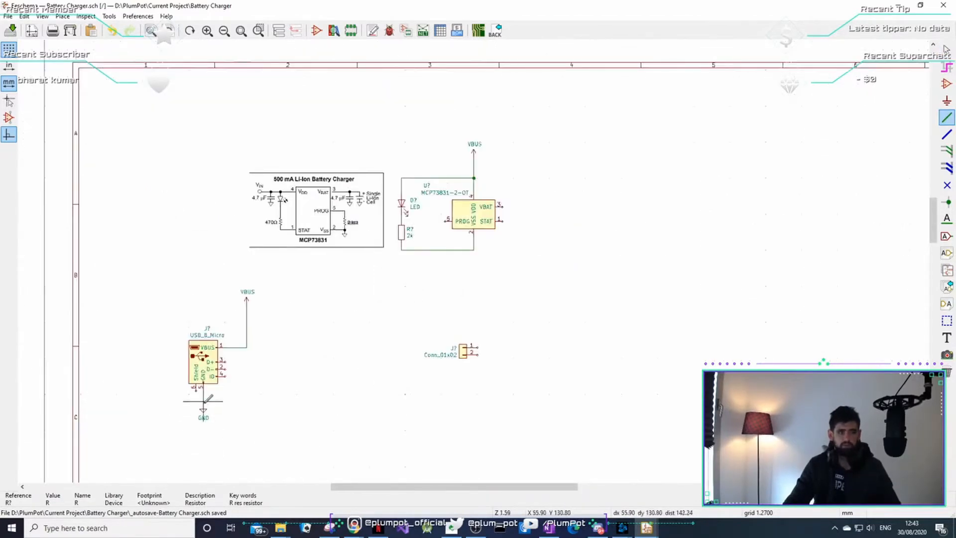
Add a GND symbol wired to the charger IC's VSS pin and reroute the LED resistor's lower end to the STAT pin
{"action": "scroll", "coordinate": [486, 275], "scroll_direction": "up", "scroll_amount": 4}
{"action": "key", "text": "Escape"}
{"action": "left_click", "coordinate": [486, 274]}
{"action": "key", "text": "m"}
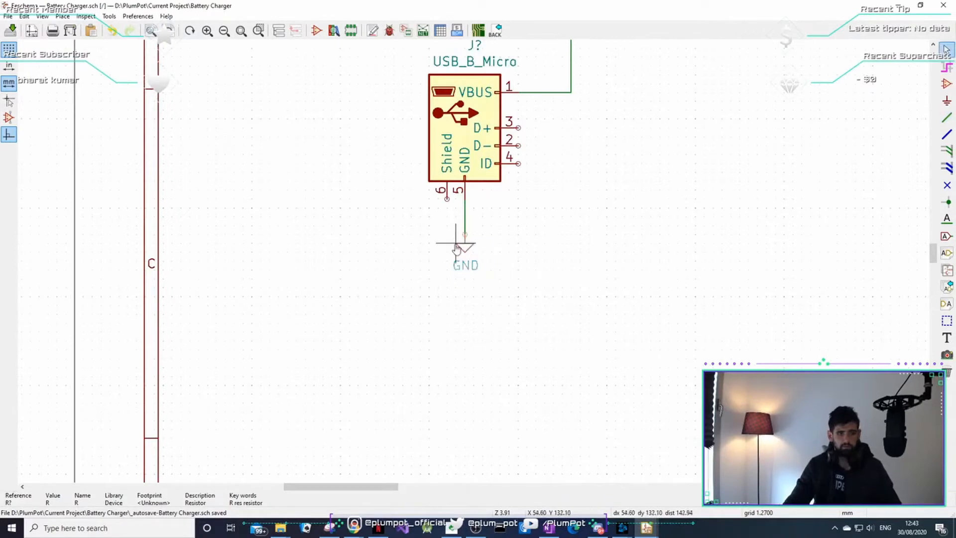
{"action": "left_click", "coordinate": [456, 249]}
{"action": "scroll", "coordinate": [587, 219], "scroll_direction": "down", "scroll_amount": 2}
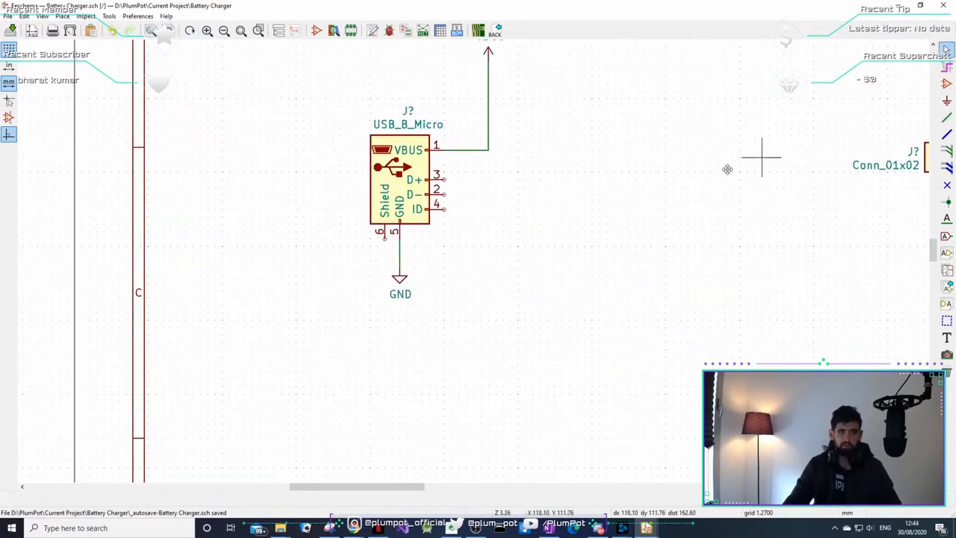
{"action": "scroll", "coordinate": [581, 167], "scroll_direction": "up", "scroll_amount": 1}
{"action": "scroll", "coordinate": [581, 166], "scroll_direction": "down", "scroll_amount": 1}
{"action": "middle_click_drag", "start_coordinate": [554, 264], "coordinate": [454, 342]}
{"action": "key", "text": "w"}
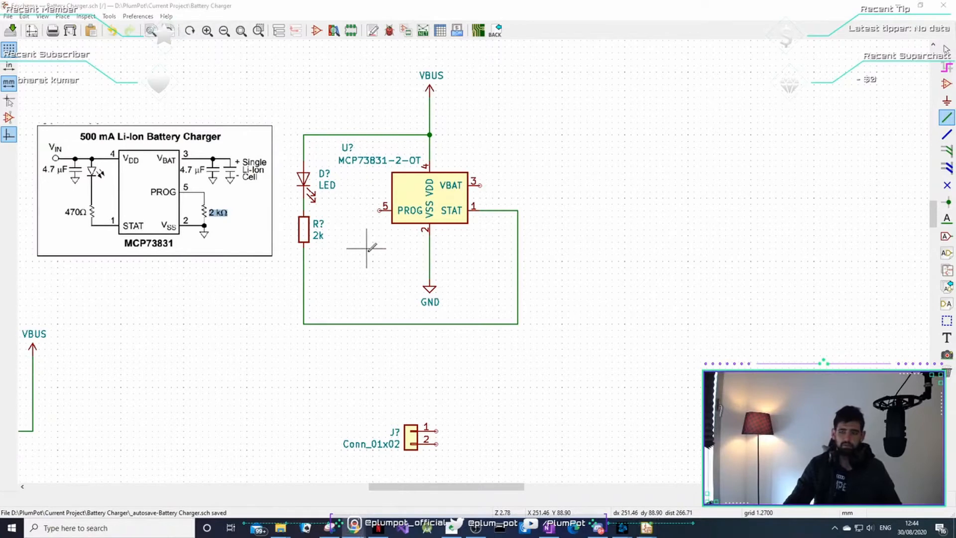
Place a V_BATT power symbol to the right of the charger IC and wire it to the VBAT pin
{"action": "middle_click_drag", "start_coordinate": [160, 217], "coordinate": [291, 242]}
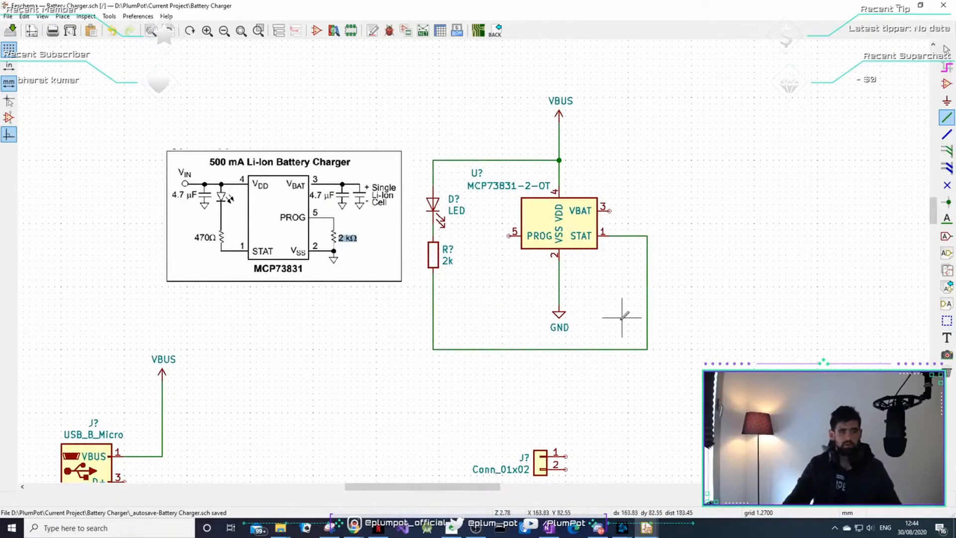
{"action": "middle_click_drag", "start_coordinate": [721, 271], "coordinate": [646, 281]}
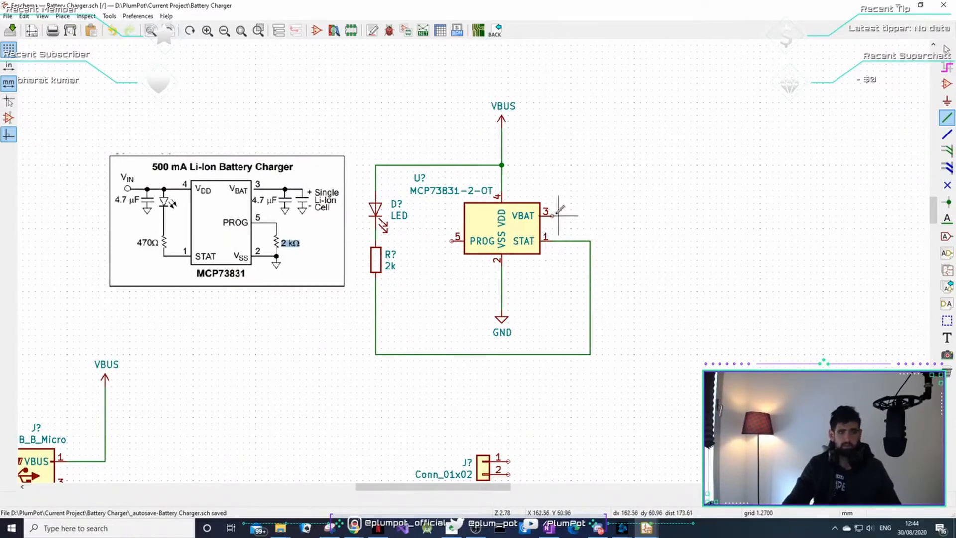
{"action": "key", "text": "p"}
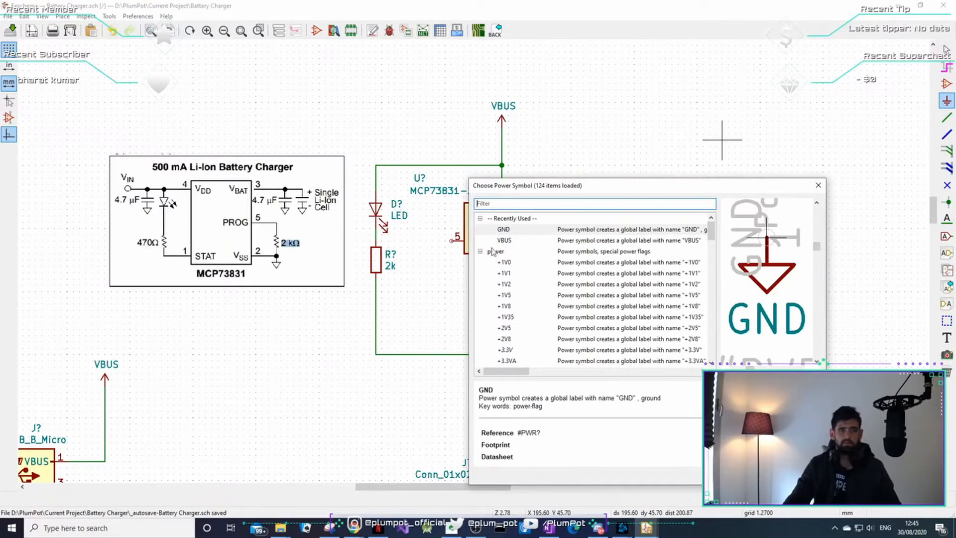
{"action": "type", "text": "V-"}
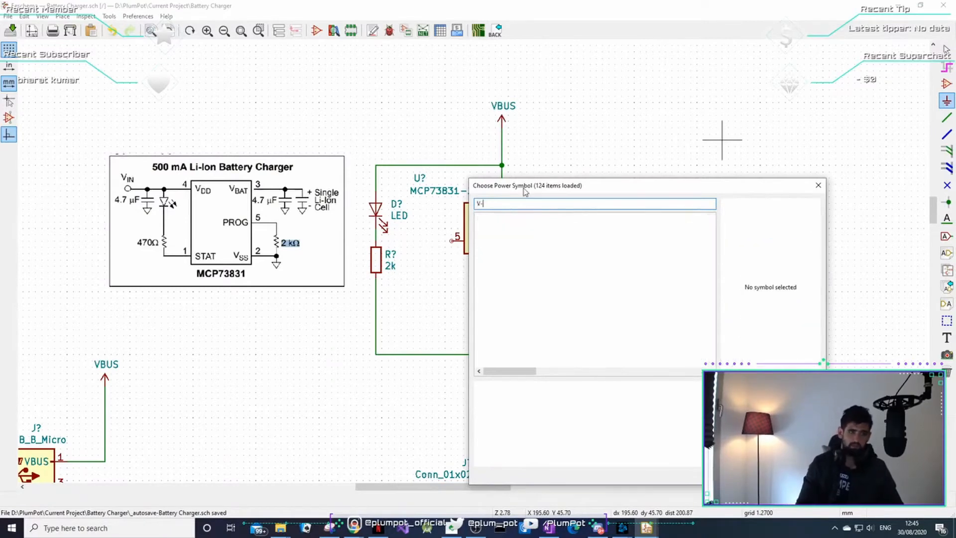
{"action": "type", "text": "_"}
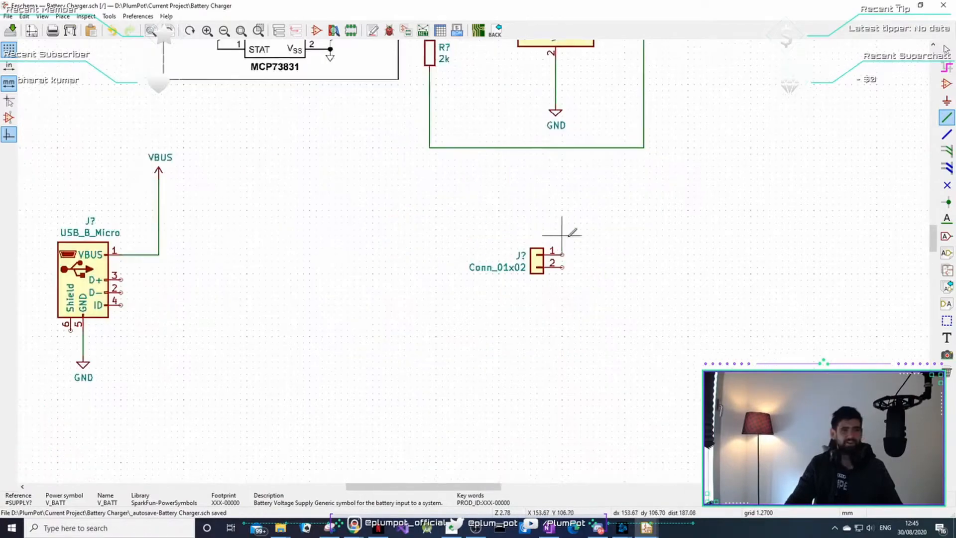
{"action": "middle_click_drag", "start_coordinate": [568, 236], "coordinate": [436, 361]}
{"action": "middle_click_drag", "start_coordinate": [571, 255], "coordinate": [520, 383]}
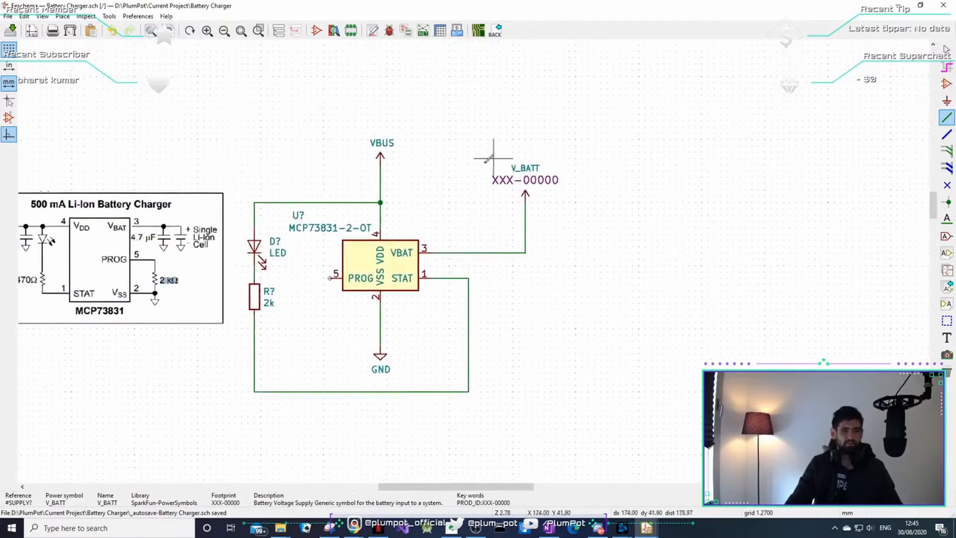
Draw a short wire leftward from the charger IC's PROG pin and down to a free end
{"action": "middle_click_drag", "start_coordinate": [356, 270], "coordinate": [461, 233]}
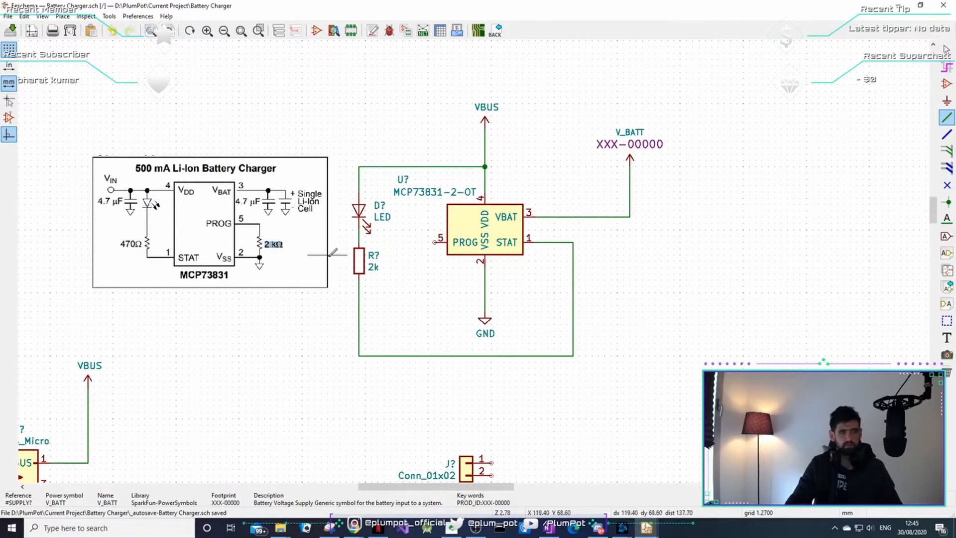
{"action": "left_click", "coordinate": [434, 242]}
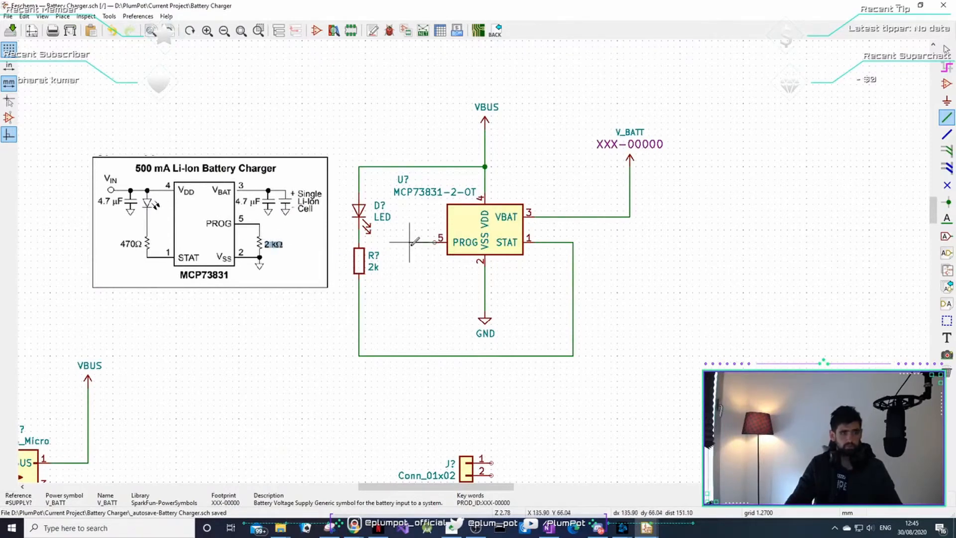
{"action": "double_click", "coordinate": [409, 267]}
{"action": "key", "text": "Escape"}
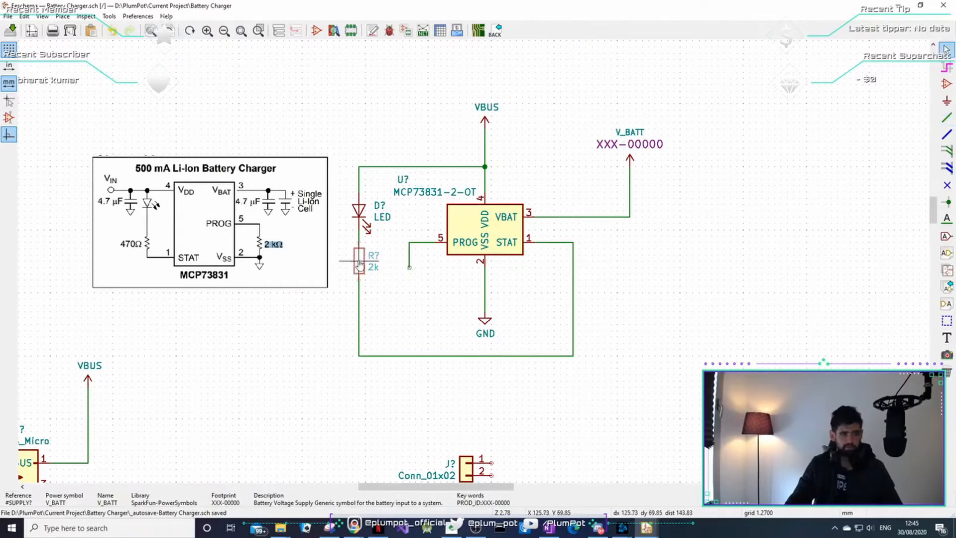
Set the value of the resistor in series with the LED to 470R
{"action": "key", "text": "ctrl+c"}
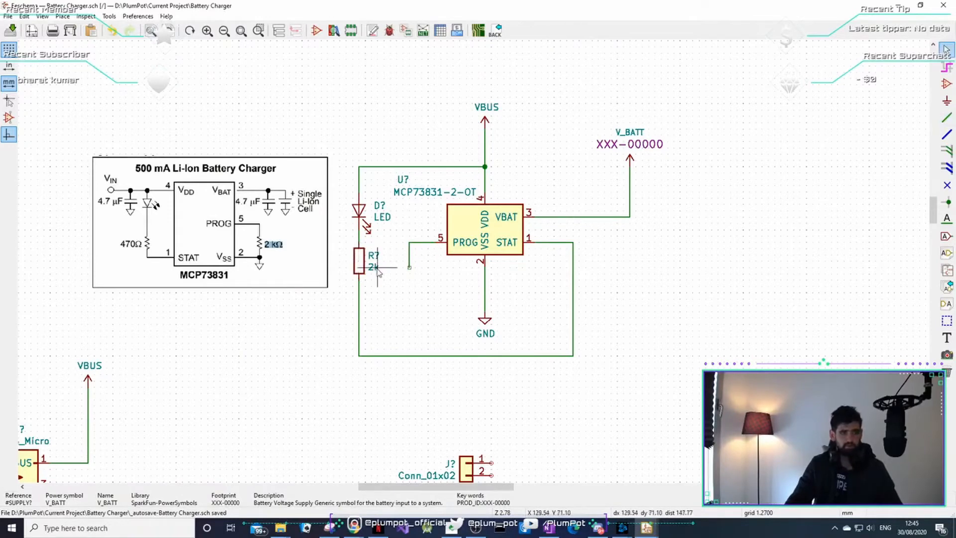
{"action": "left_click", "coordinate": [373, 269]}
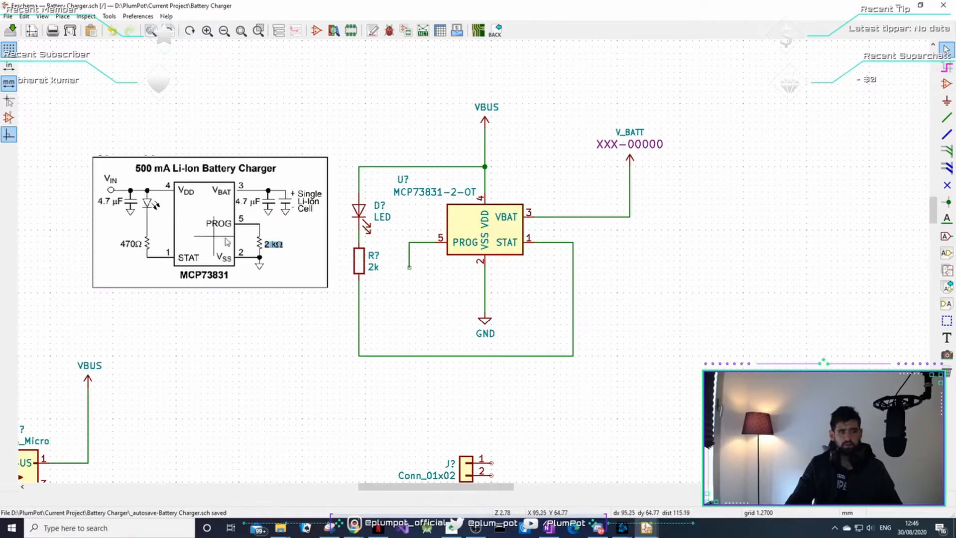
{"action": "double_click", "coordinate": [380, 271]}
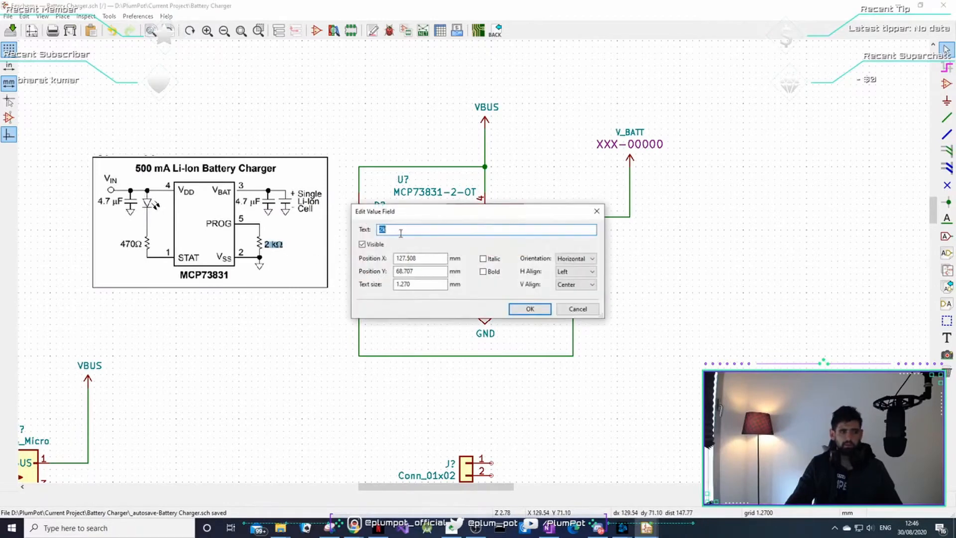
{"action": "type", "text": "470"}
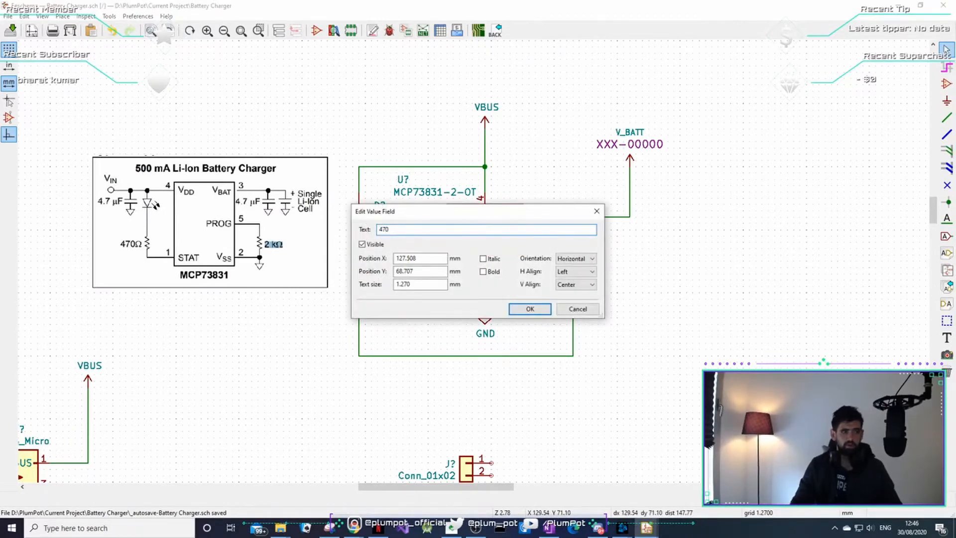
{"action": "type", "text": "R"}
{"action": "key", "text": "Return"}
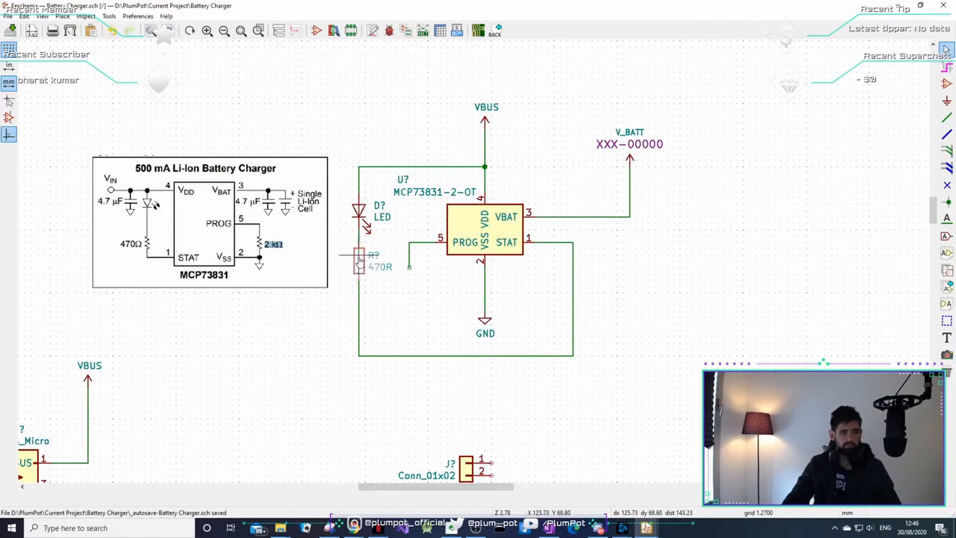
Copy the 470R resistor to below the PROG wire, set the copy to 2k and wire it between PROG and GND
{"action": "key", "text": "c"}
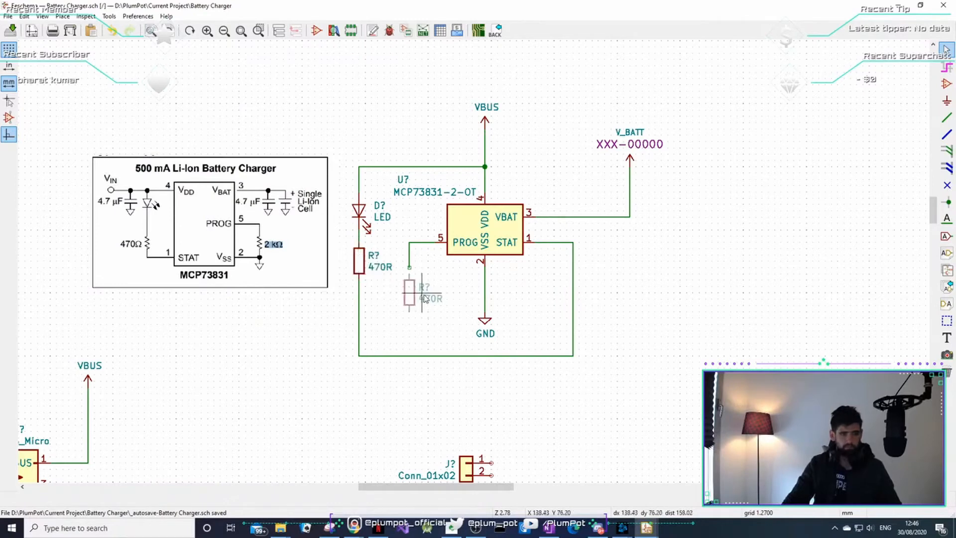
{"action": "left_click", "coordinate": [423, 295]}
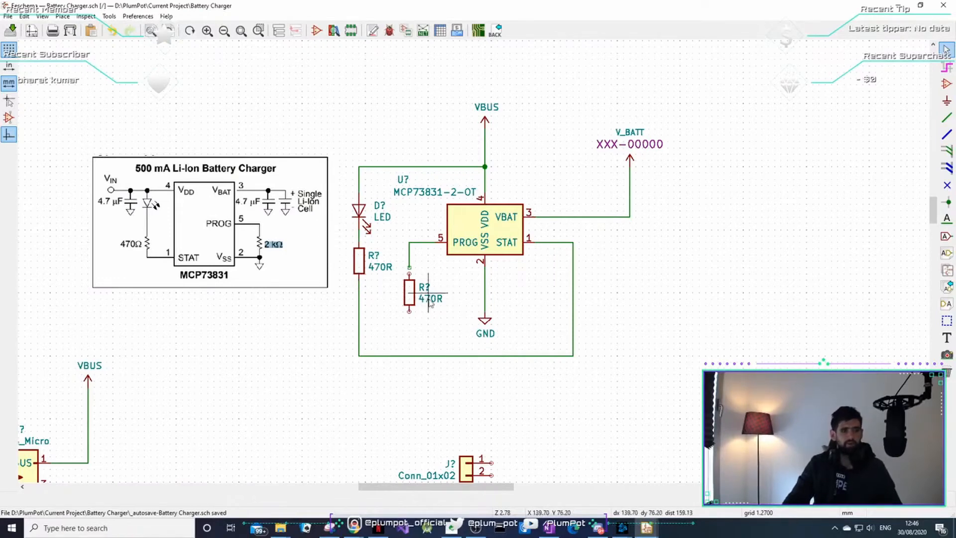
{"action": "key", "text": "u"}
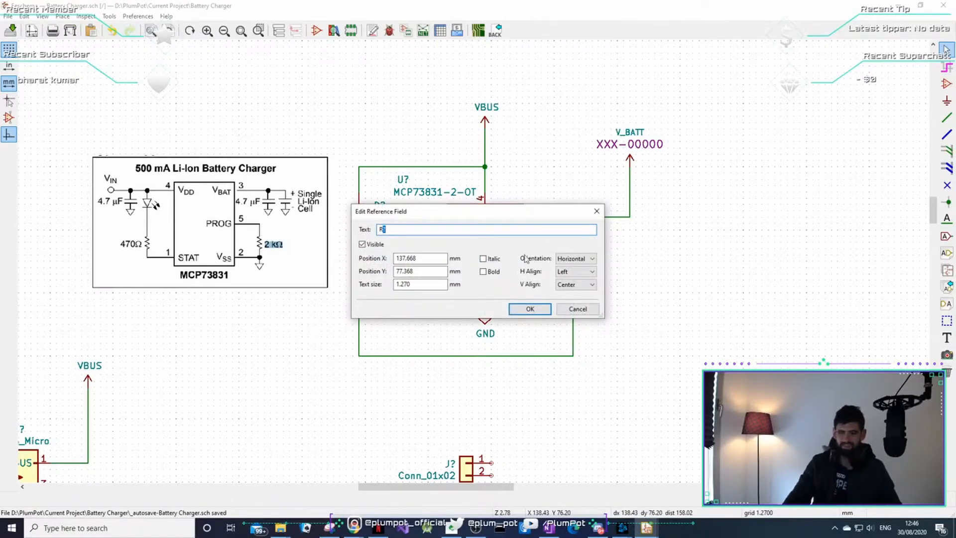
{"action": "left_click", "coordinate": [596, 211]}
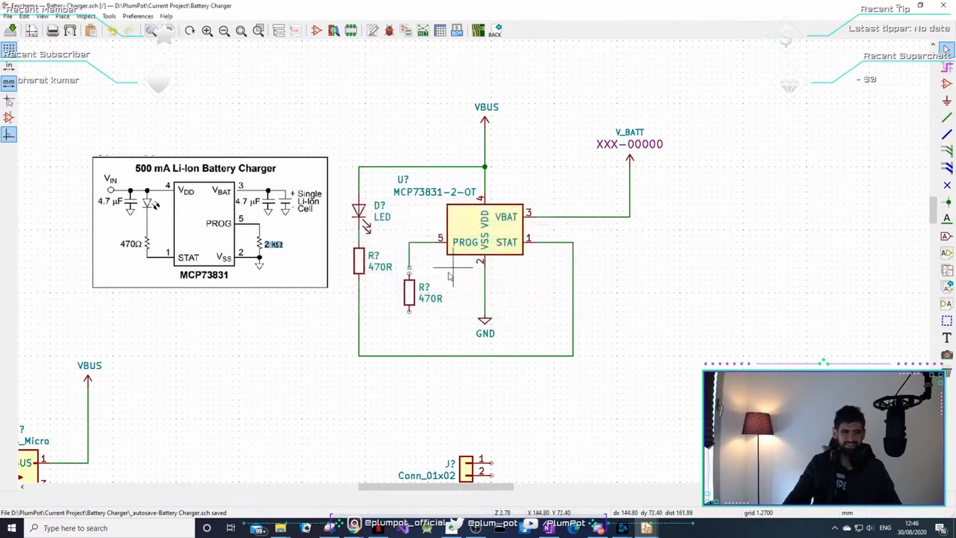
{"action": "left_click", "coordinate": [403, 293]}
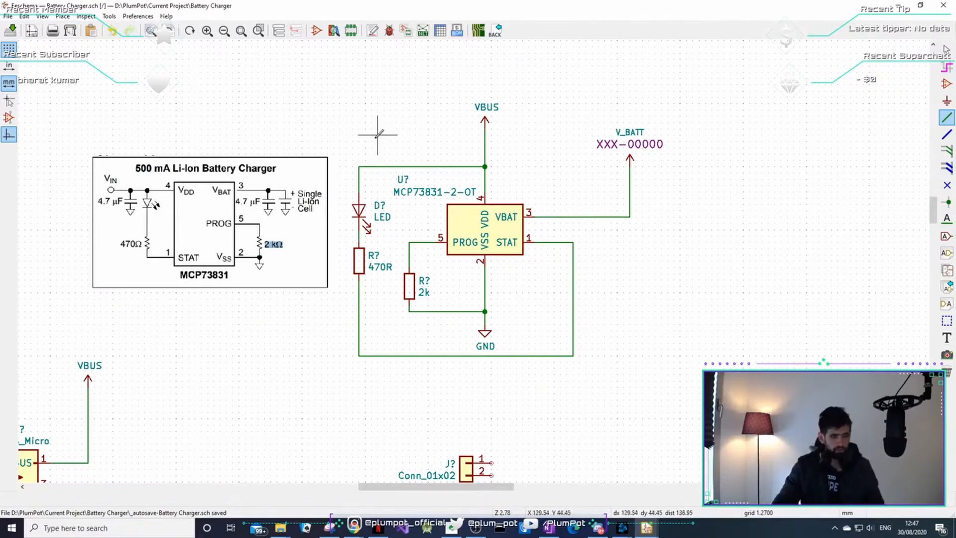
{"action": "key", "text": "Escape"}
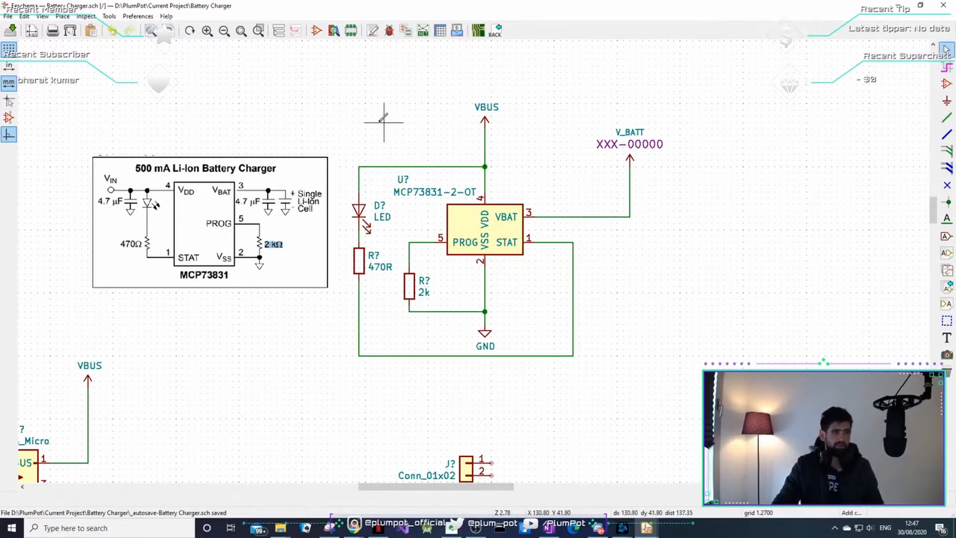
Add a 4.7uF C_Small capacitor above the LED and wire a copy of the VBUS symbol to its upper pin
{"action": "key", "text": "a"}
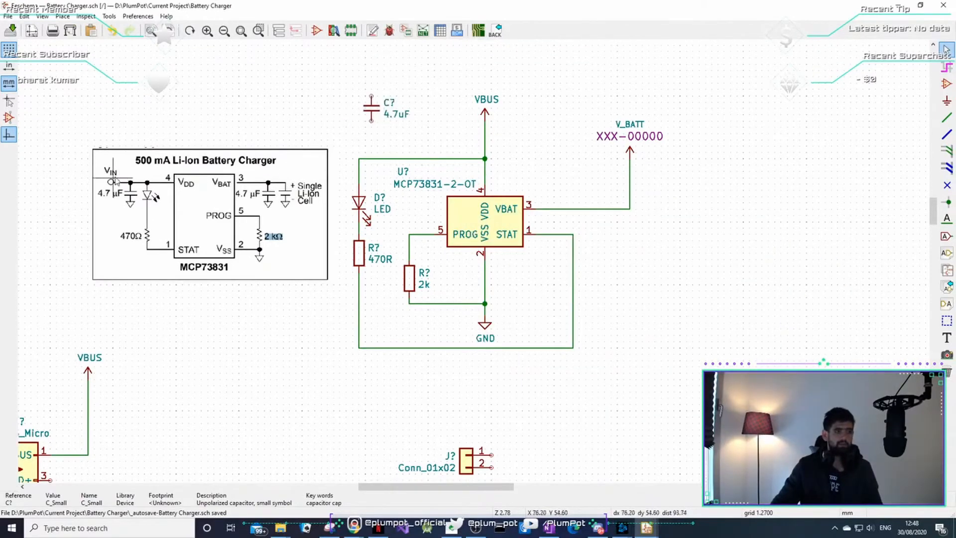
{"action": "middle_click_drag", "start_coordinate": [489, 77], "coordinate": [489, 79]}
{"action": "left_click_drag", "start_coordinate": [516, 72], "coordinate": [482, 117]}
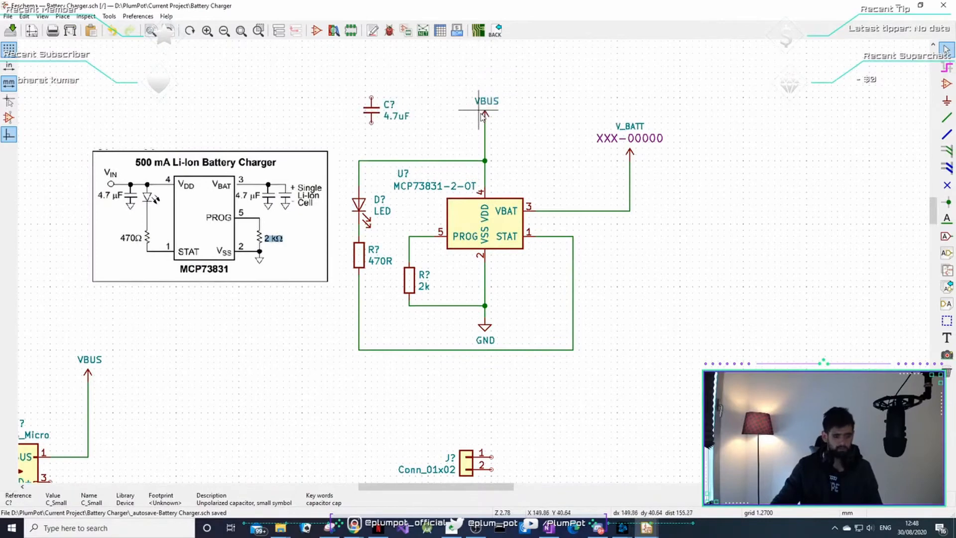
{"action": "key", "text": "ctrl+d"}
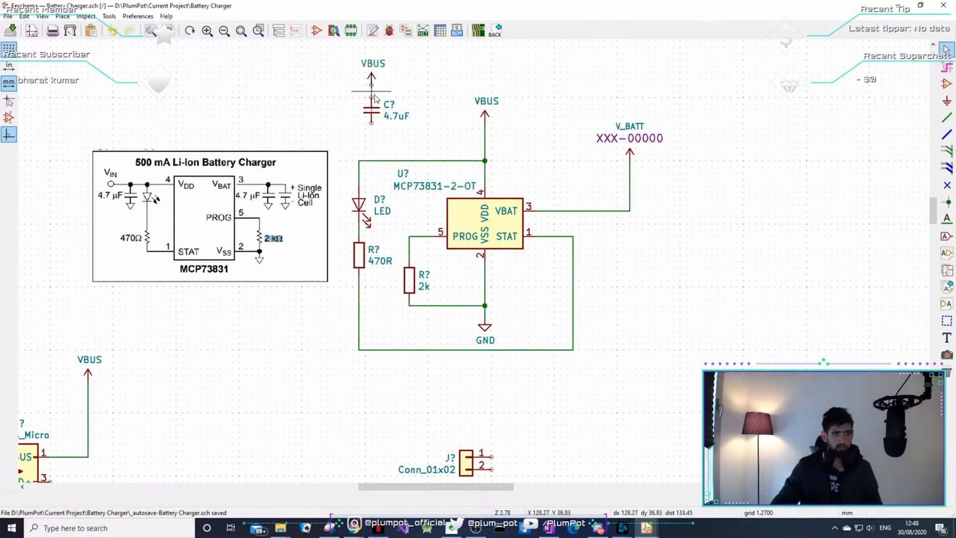
{"action": "key", "text": "w"}
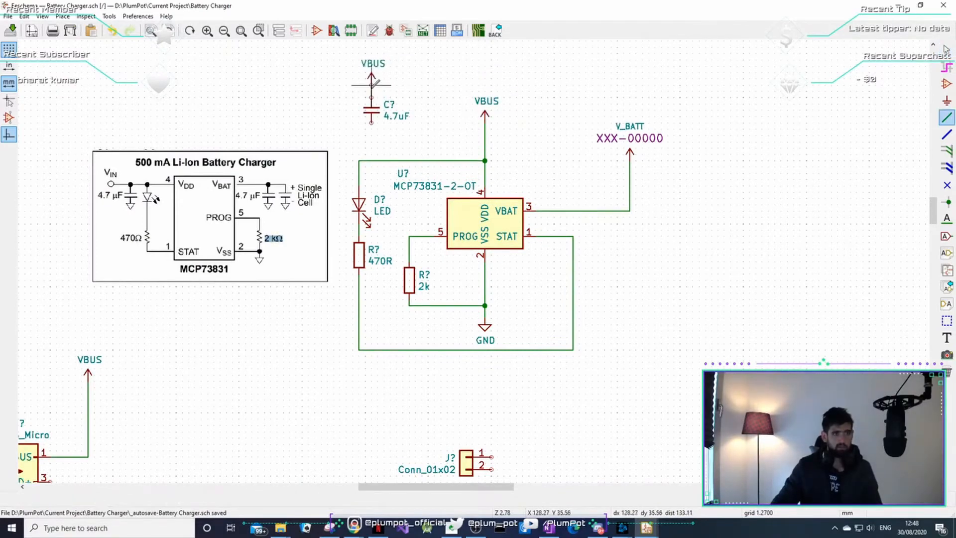
{"action": "key", "text": "Escape"}
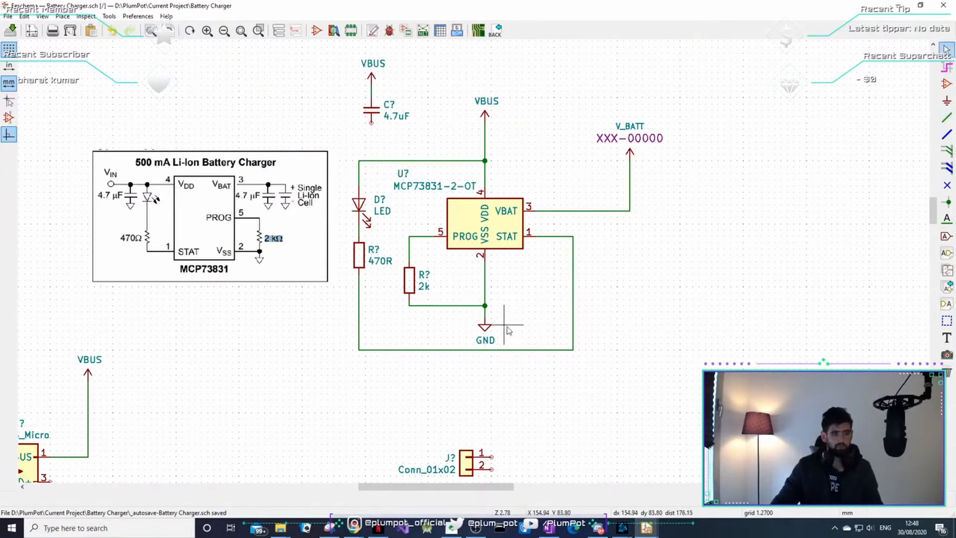
Copy the GND symbol to below the 4.7uF capacitor and wire it to the capacitor's lower pin
{"action": "left_click", "coordinate": [477, 327]}
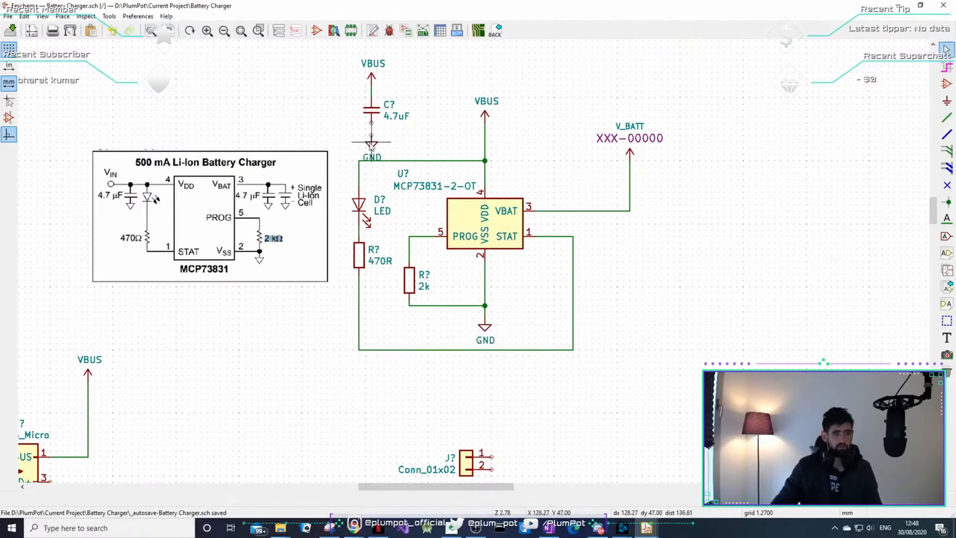
{"action": "key", "text": "w"}
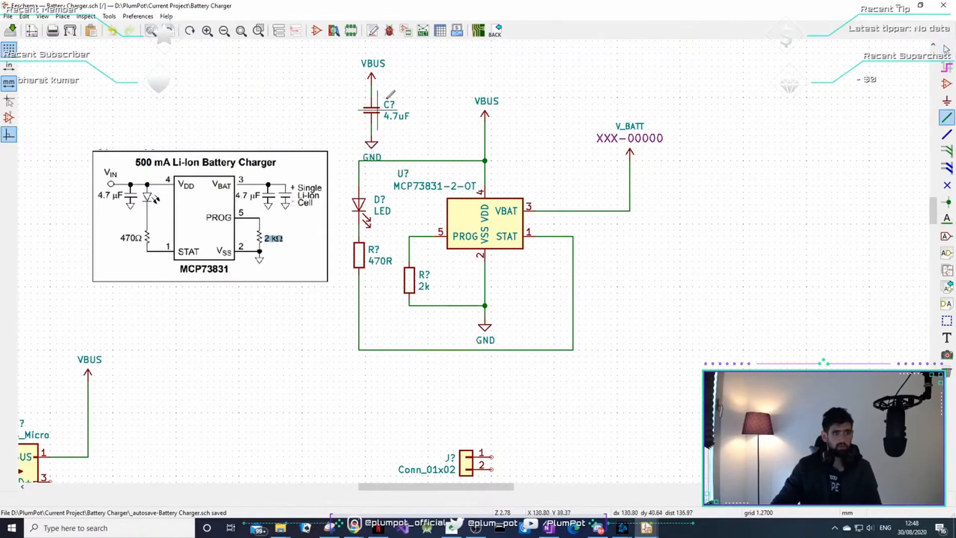
{"action": "key", "text": "Escape"}
Move the 4.7uF capacitor with its VBUS and GND symbols up and to the right, clear of the LED's supply wire
{"action": "scroll", "coordinate": [385, 64], "scroll_direction": "up", "scroll_amount": 2, "text": "shift"}
{"action": "left_click_drag", "start_coordinate": [383, 96], "coordinate": [353, 192]}
{"action": "left_click", "coordinate": [378, 174]}
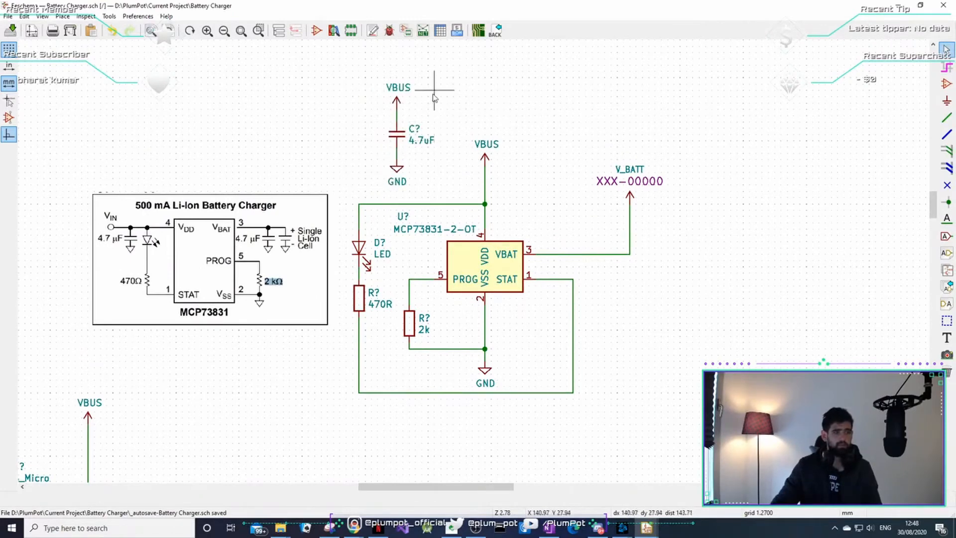
Copy the 4.7uF capacitor with its VBUS and GND symbols to the right of the V_BATT symbol
{"action": "left_click_drag", "start_coordinate": [436, 83], "coordinate": [371, 185]}
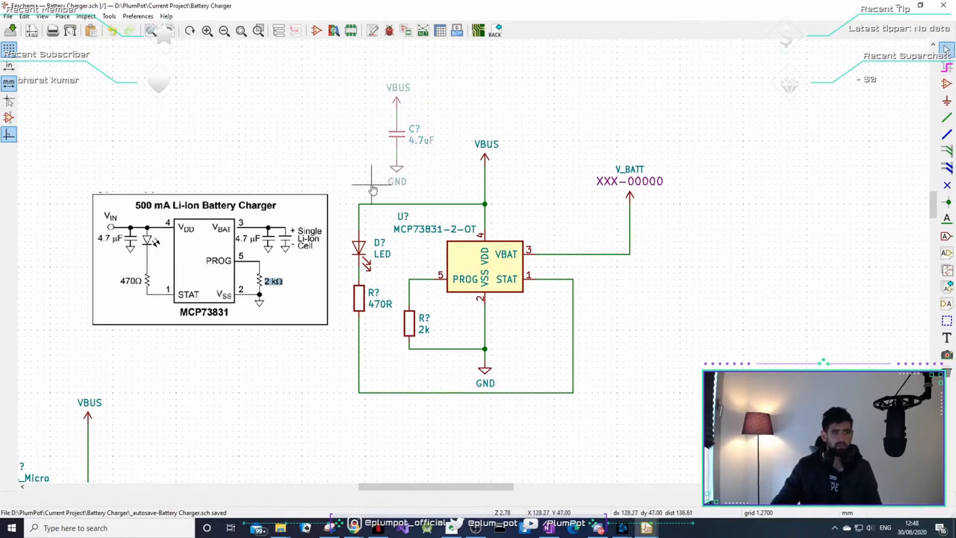
{"action": "key", "text": "ctrl+c"}
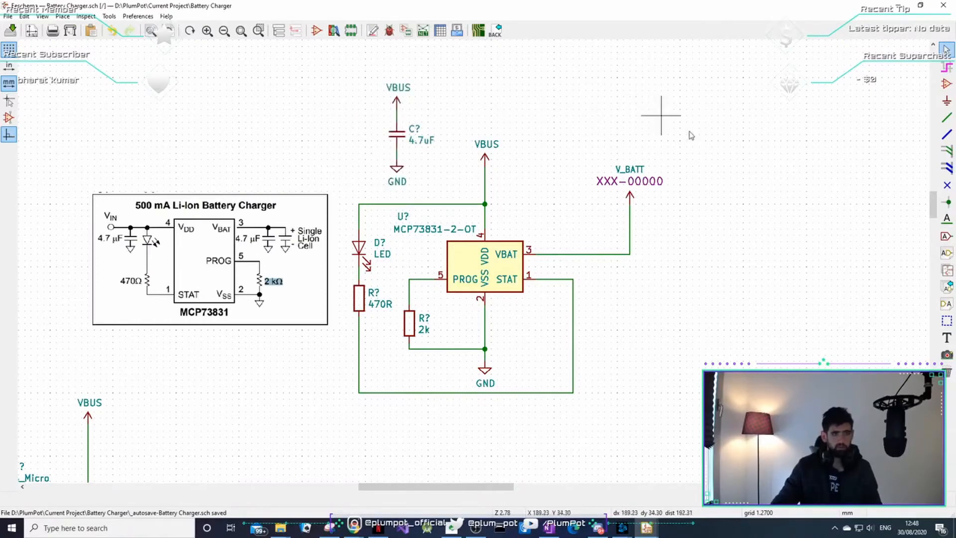
{"action": "key", "text": "ctrl+v"}
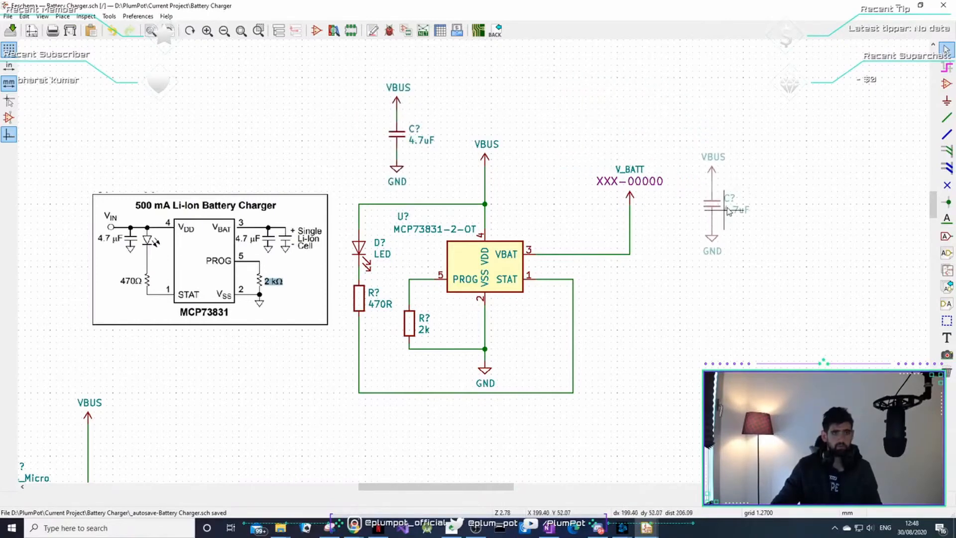
{"action": "left_click", "coordinate": [732, 217]}
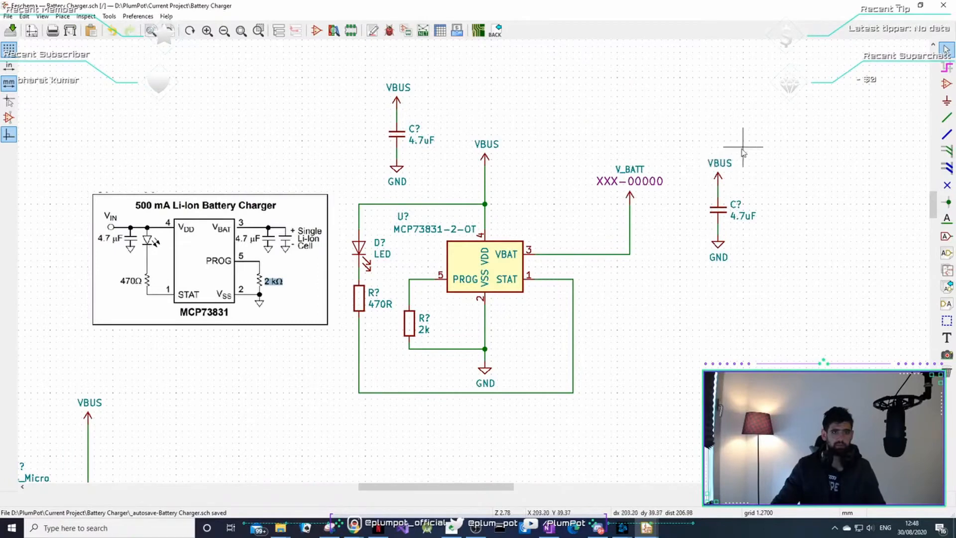
Replace the VBUS symbol on the copied 4.7uF capacitor with a copy of the V_BATT symbol wired to its upper pin
{"action": "left_click_drag", "start_coordinate": [742, 149], "coordinate": [698, 185]}
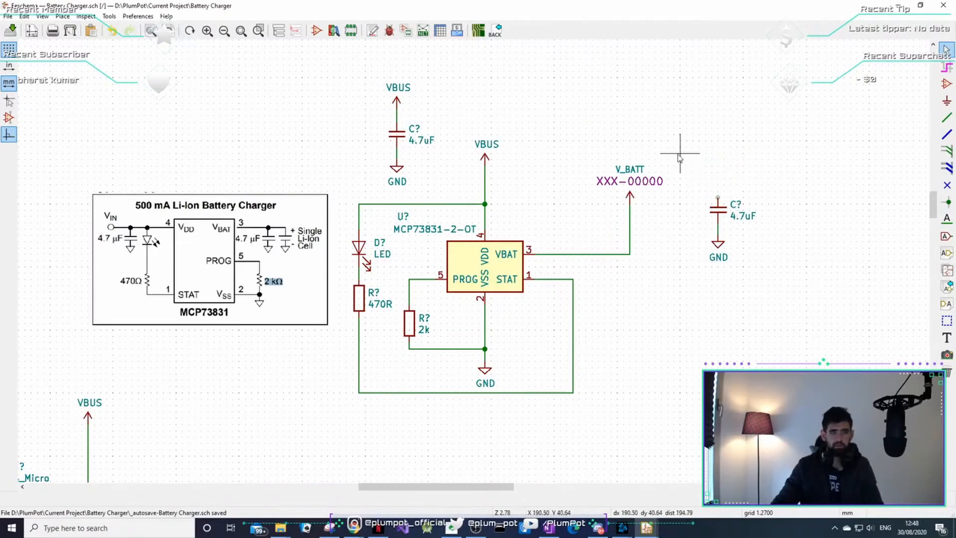
{"action": "left_click_drag", "start_coordinate": [673, 153], "coordinate": [635, 166]}
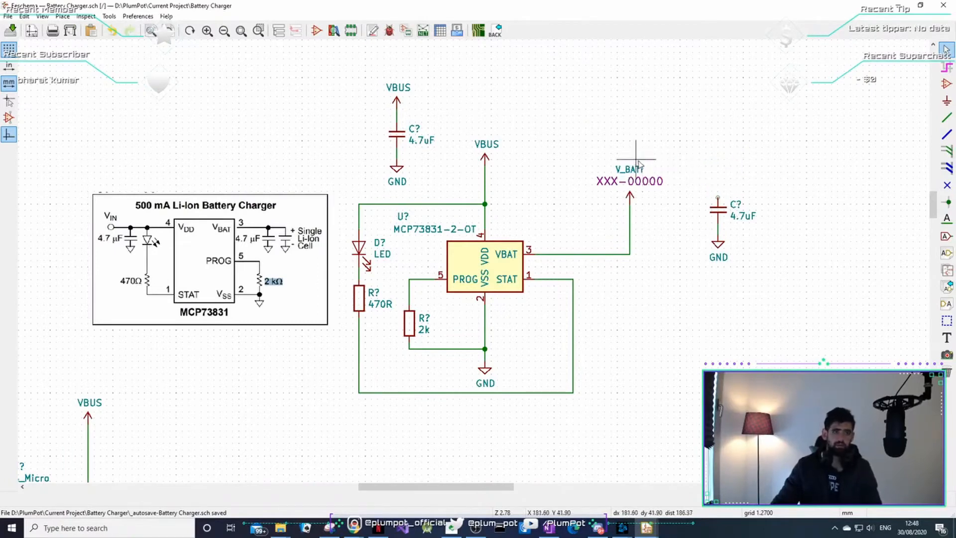
{"action": "left_click", "coordinate": [629, 194]}
{"action": "key", "text": "ctrl+c"}
{"action": "key", "text": "ctrl+v"}
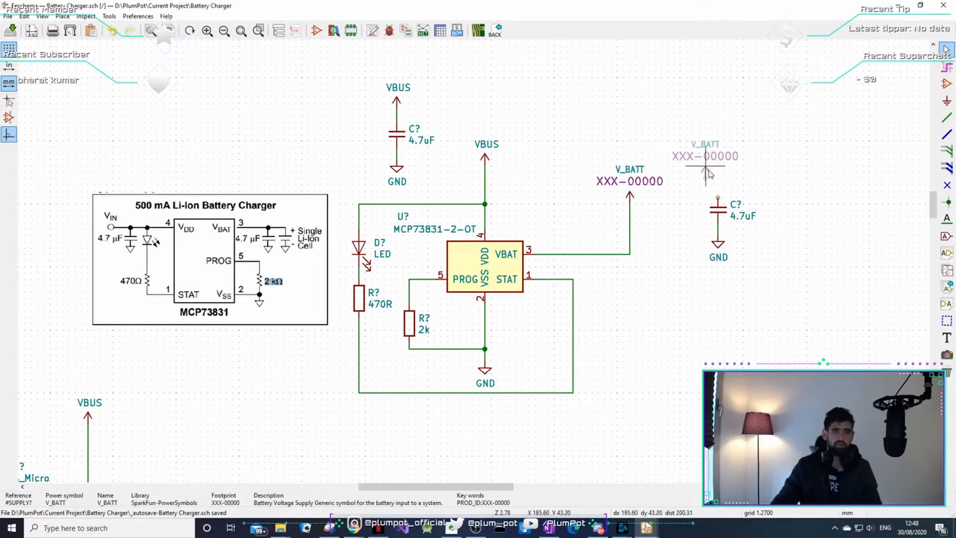
{"action": "left_click", "coordinate": [724, 193]}
{"action": "key", "text": "w"}
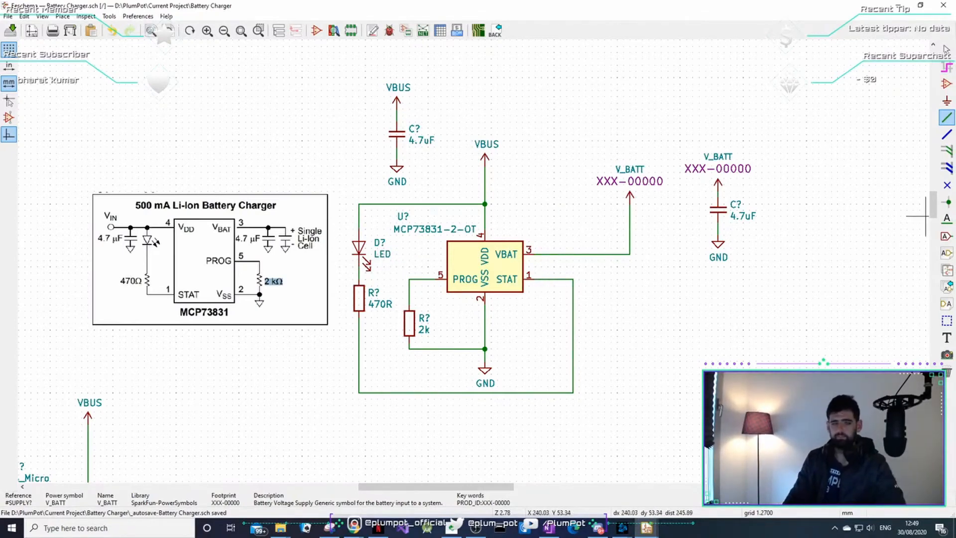
Move the 500 mA Li-Ion Battery Charger reference image to the right of the charger circuit, below the V_BATT capacitor
{"action": "middle_click_drag", "start_coordinate": [613, 331], "coordinate": [605, 323]}
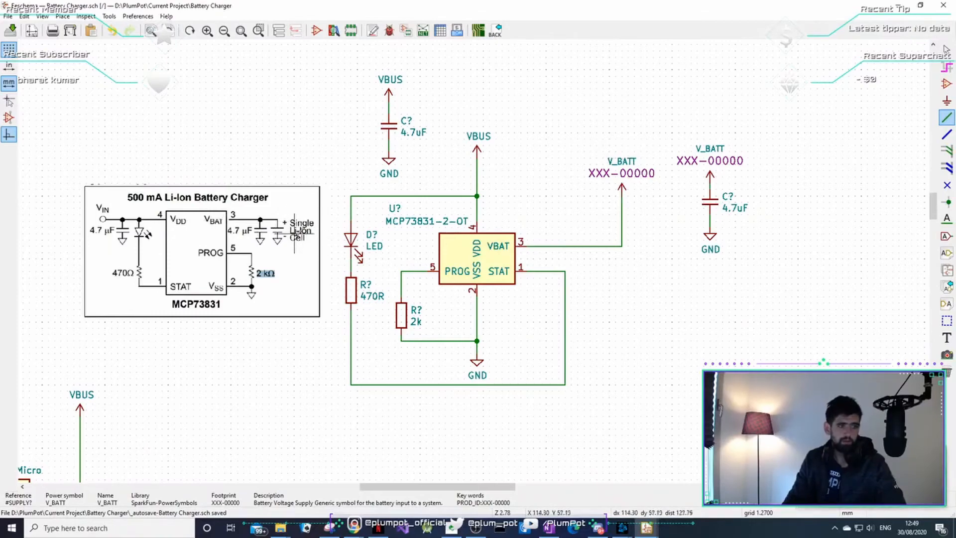
{"action": "scroll", "coordinate": [477, 261], "scroll_direction": "down", "scroll_amount": 1}
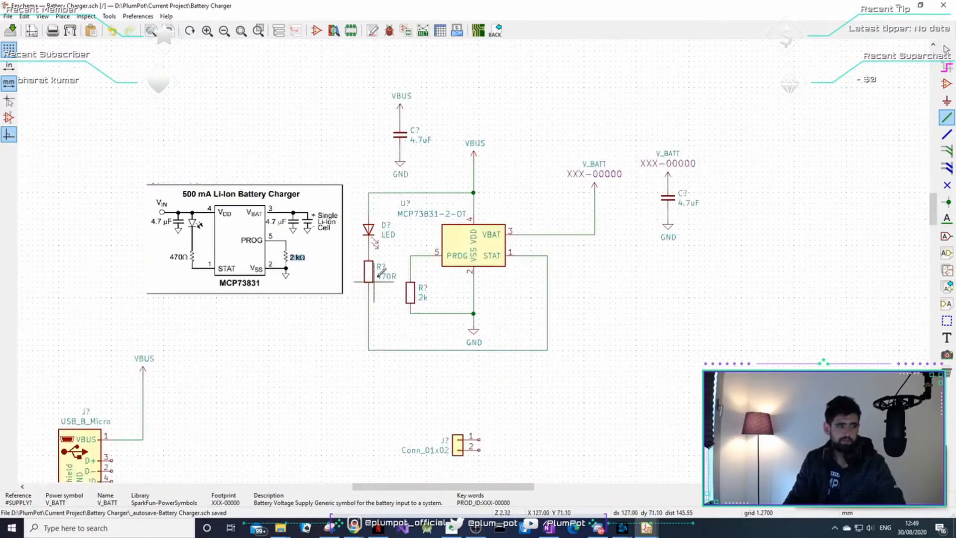
{"action": "middle_click_drag", "start_coordinate": [380, 272], "coordinate": [446, 256]}
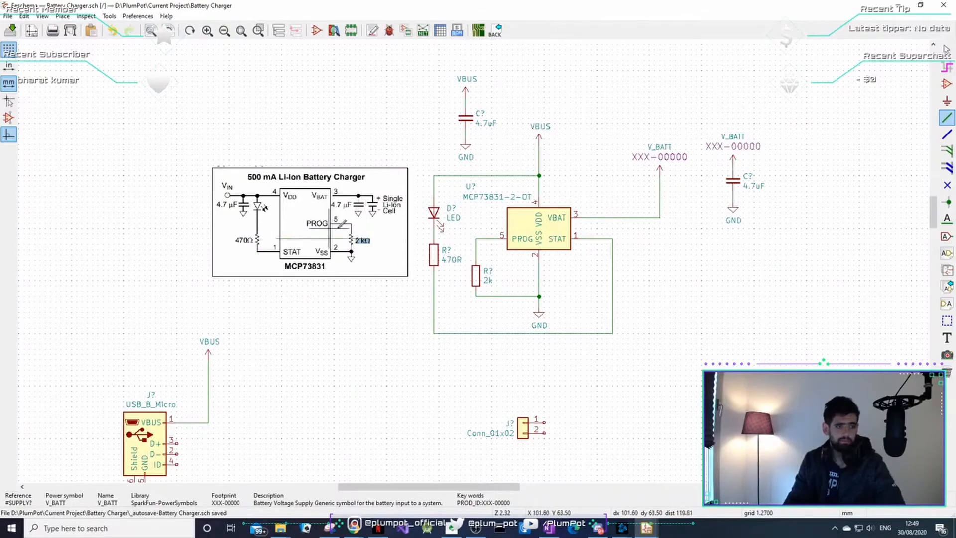
{"action": "key", "text": "Escape"}
{"action": "left_click_drag", "start_coordinate": [324, 212], "coordinate": [339, 201]}
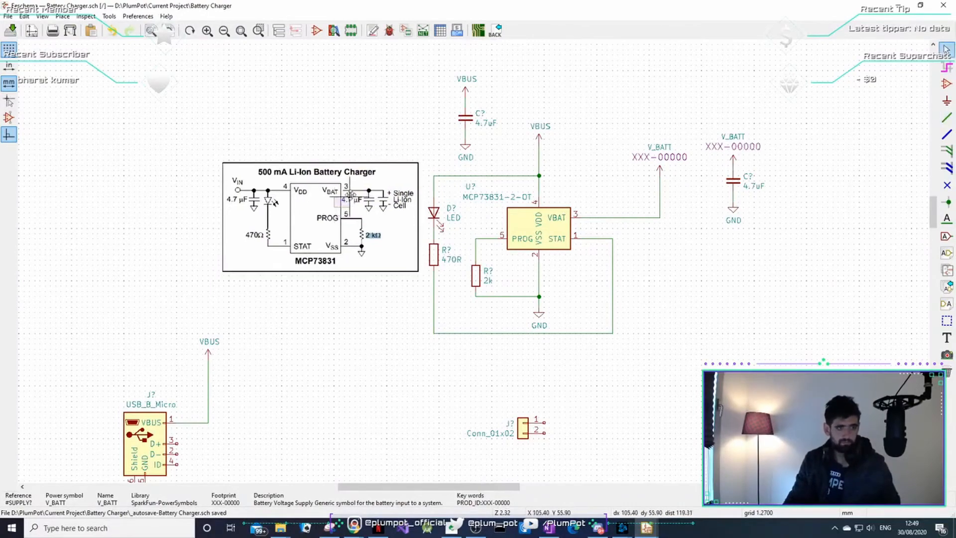
{"action": "scroll", "coordinate": [405, 171], "scroll_direction": "down", "scroll_amount": 1}
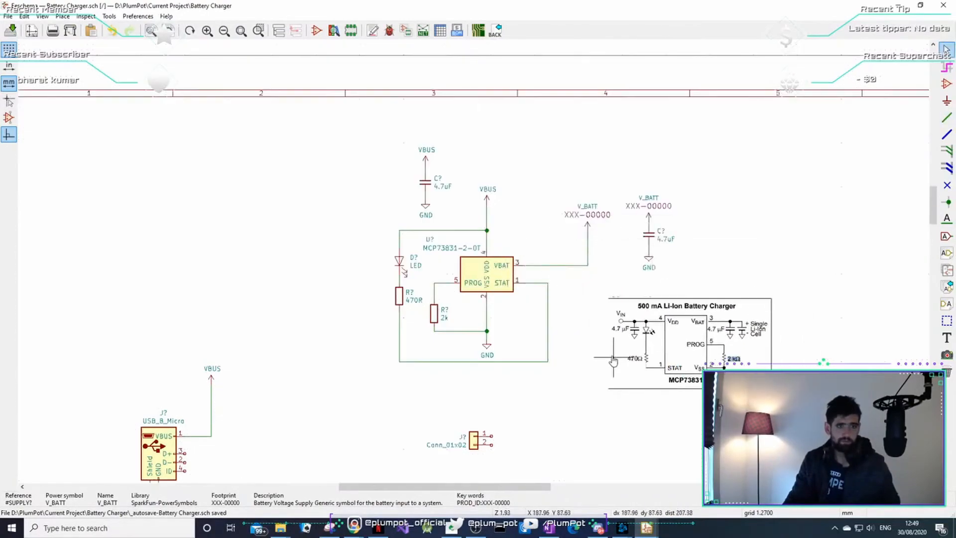
{"action": "left_click", "coordinate": [604, 354]}
Draw wires from the Conn_01x02 connector, pin 1 right and upward, pin 2 right and downward
{"action": "middle_click_drag", "start_coordinate": [566, 414], "coordinate": [524, 318]}
{"action": "scroll", "coordinate": [468, 344], "scroll_direction": "up", "scroll_amount": 1}
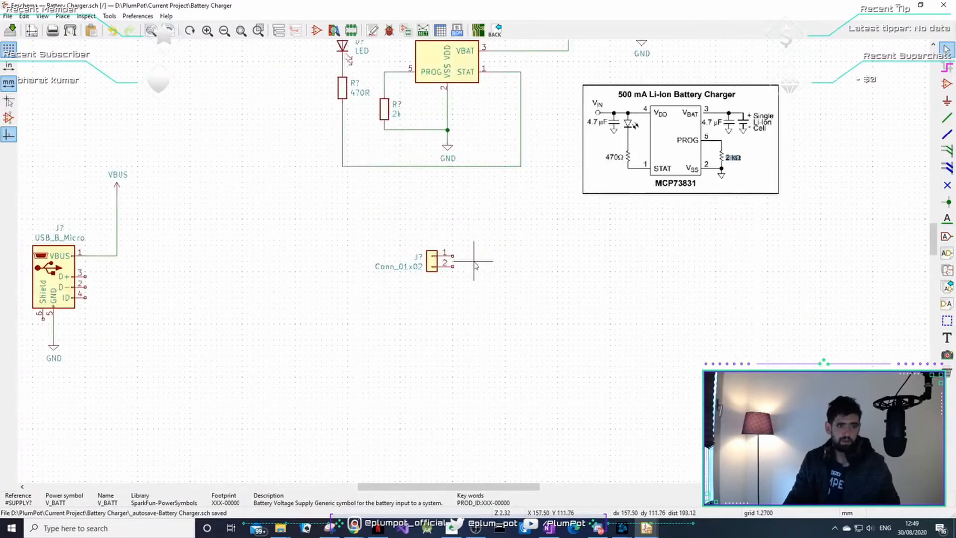
{"action": "scroll", "coordinate": [474, 262], "scroll_direction": "up", "scroll_amount": 2}
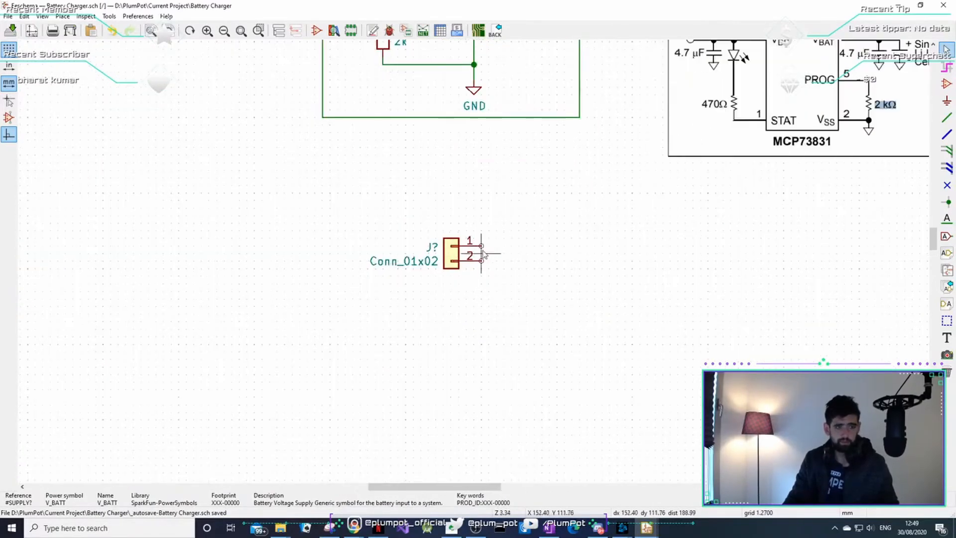
{"action": "key", "text": "w"}
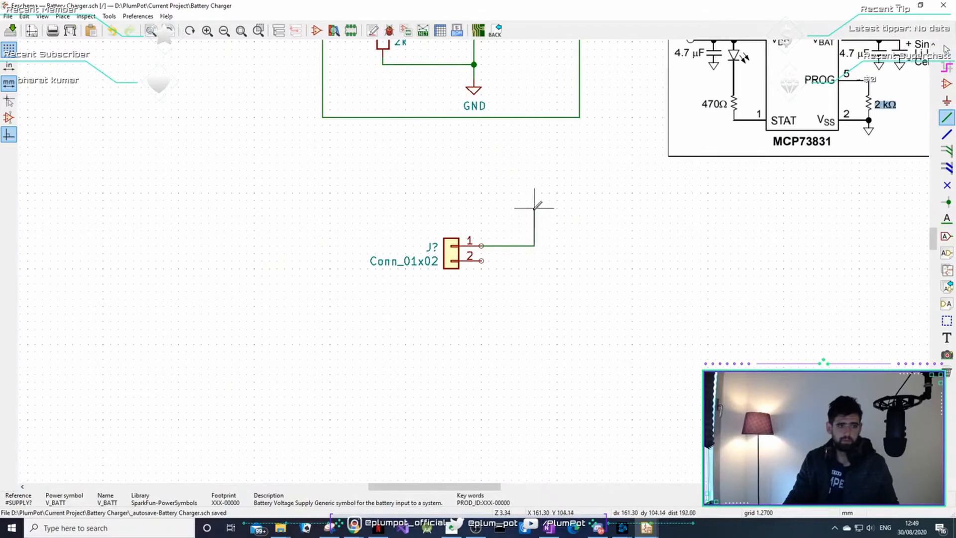
{"action": "left_click", "coordinate": [481, 259]}
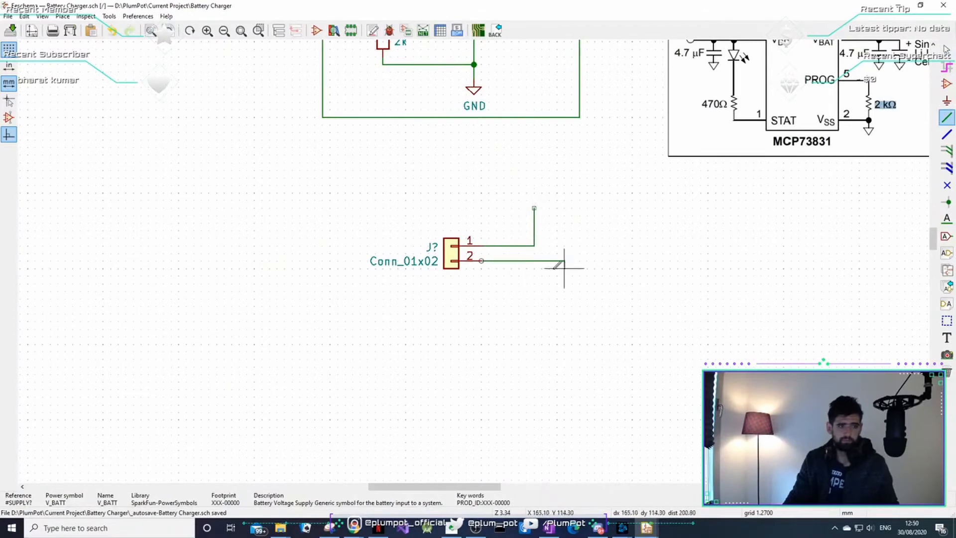
{"action": "left_click", "coordinate": [534, 261]}
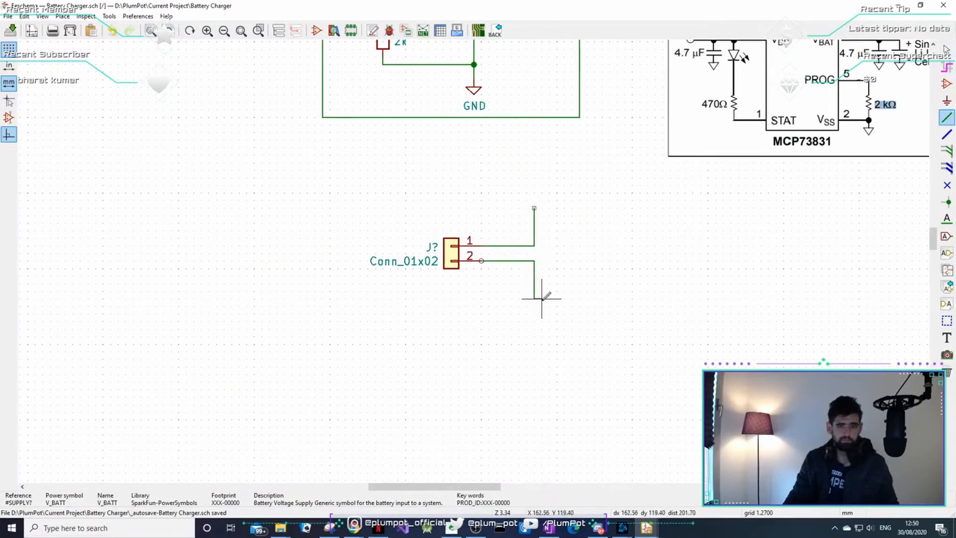
{"action": "double_click", "coordinate": [534, 299]}
{"action": "scroll", "coordinate": [565, 245], "scroll_direction": "down", "scroll_amount": 2}
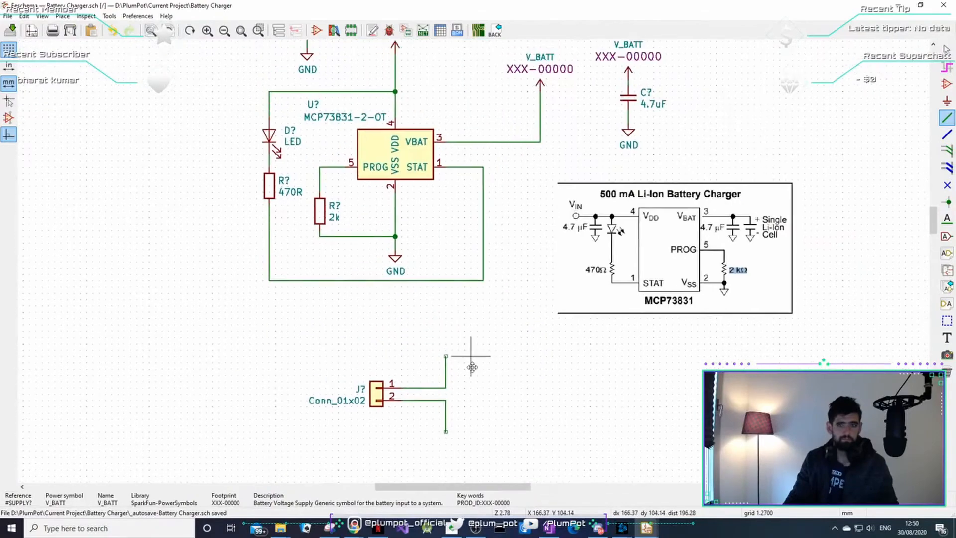
Copy the V_BATT symbol to above the Conn_01x02 connector and wire it to the open end of the pin 1 wire
{"action": "middle_click_drag", "start_coordinate": [491, 154], "coordinate": [476, 245]}
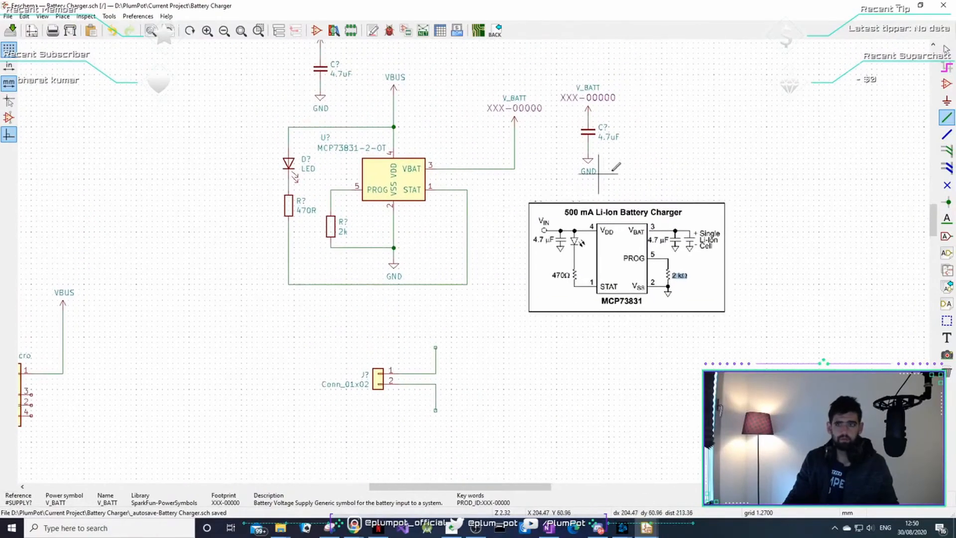
{"action": "middle_click_drag", "start_coordinate": [642, 119], "coordinate": [568, 194]}
{"action": "scroll", "coordinate": [439, 175], "scroll_direction": "up", "scroll_amount": 1}
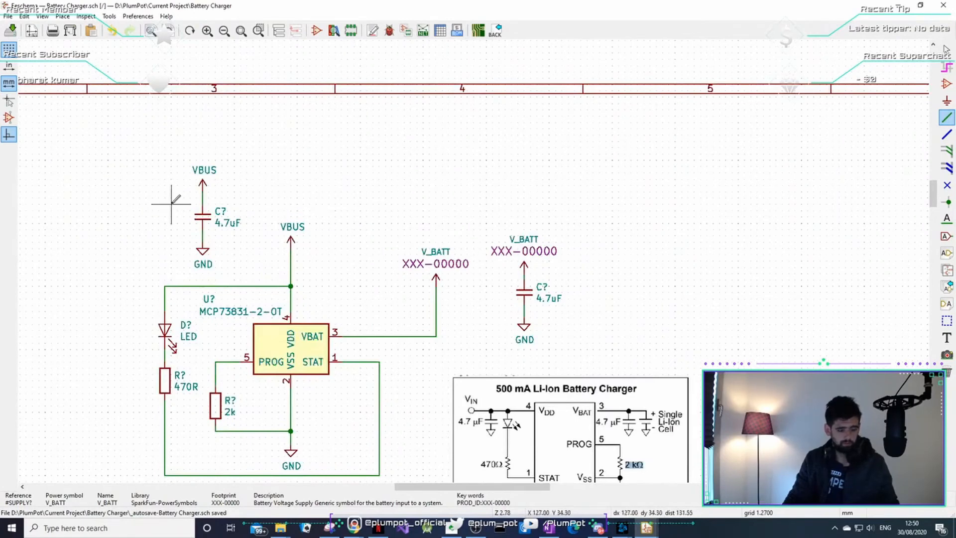
{"action": "middle_click_drag", "start_coordinate": [411, 198], "coordinate": [331, 127]}
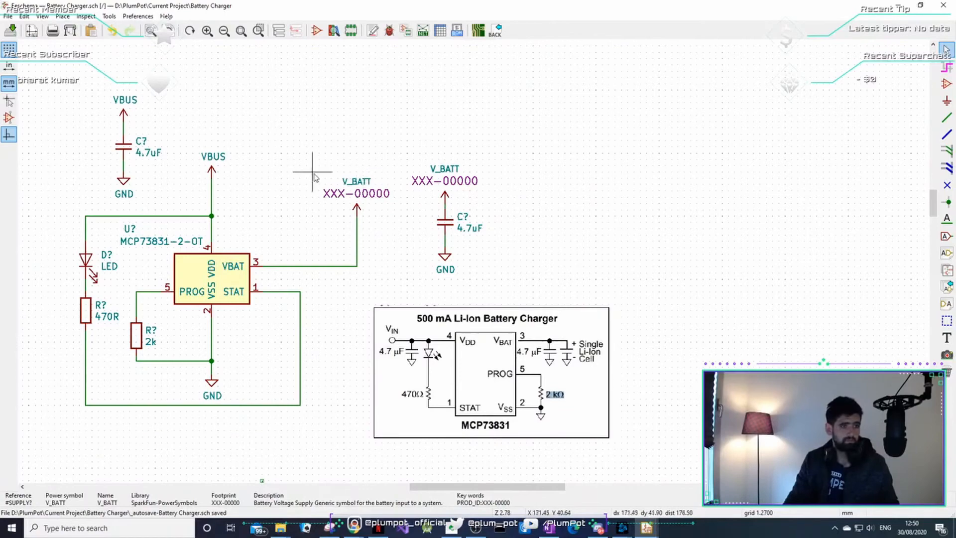
{"action": "left_click_drag", "start_coordinate": [382, 166], "coordinate": [344, 198]}
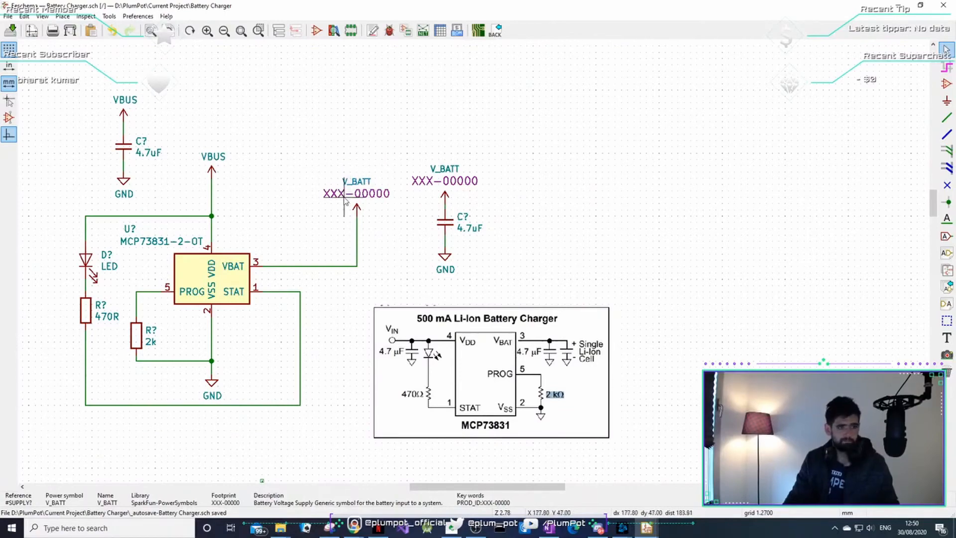
{"action": "key", "text": "Escape"}
{"action": "key", "text": "c"}
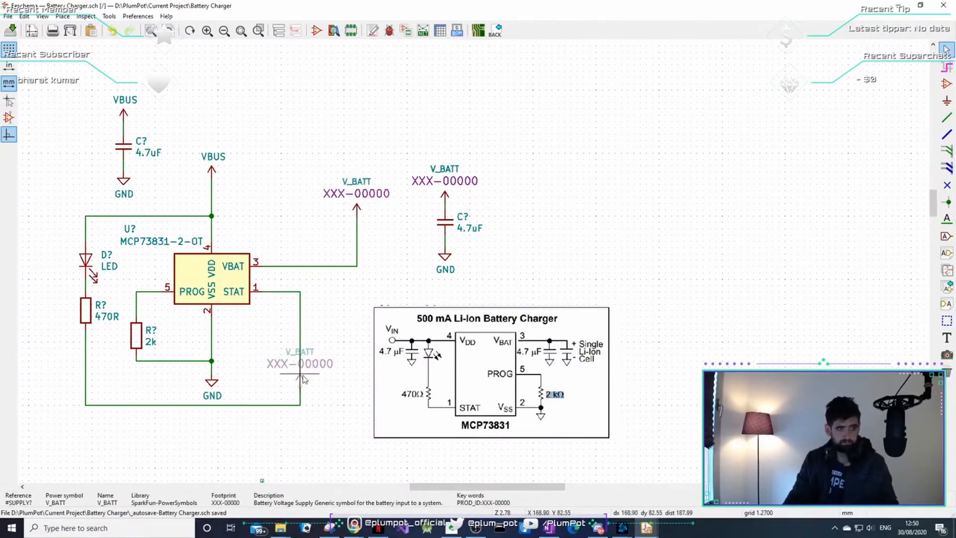
{"action": "scroll", "coordinate": [330, 420], "scroll_direction": "up", "scroll_amount": 1}
{"action": "left_click", "coordinate": [390, 304]}
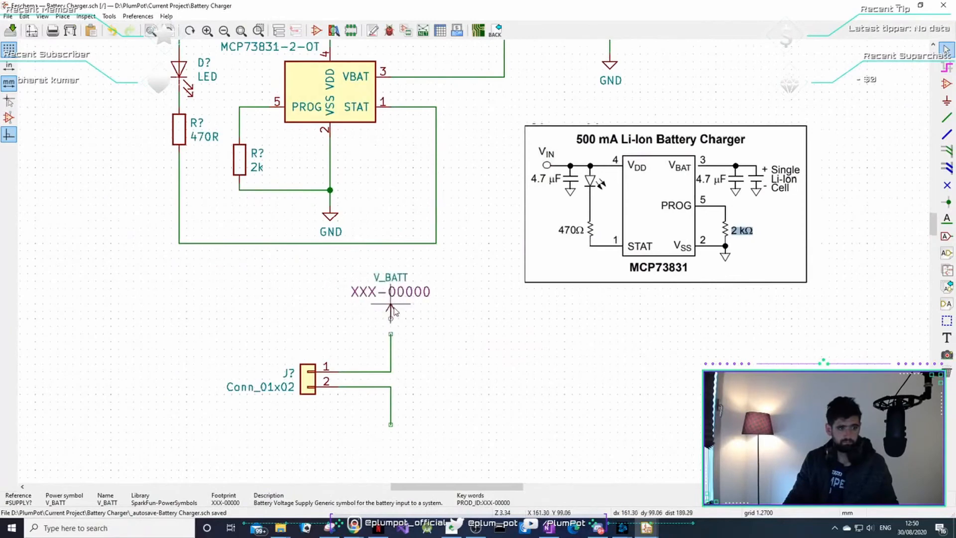
{"action": "key", "text": "w"}
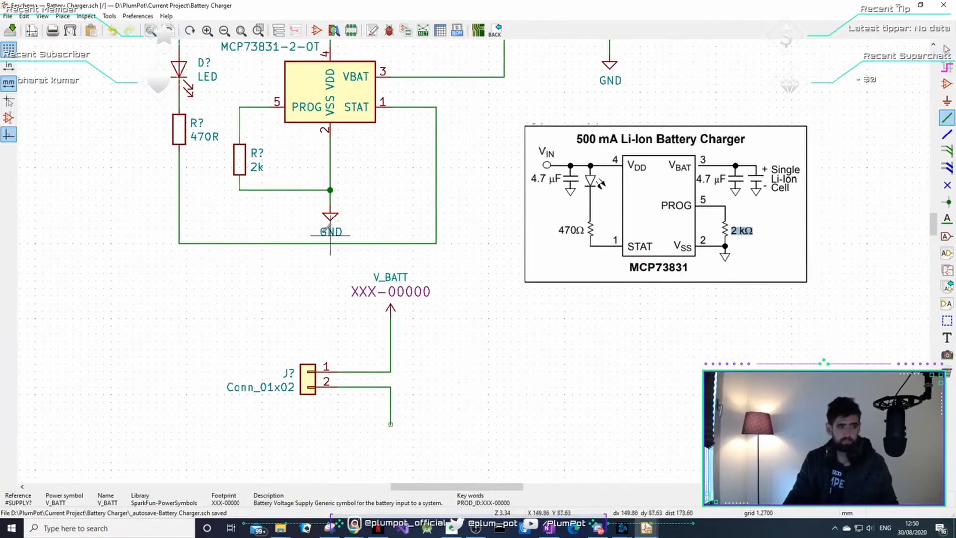
{"action": "key", "text": "Escape"}
Copy the charger's GND symbol to below the Conn_01x02 connector and wire it to the pin 2 wire
{"action": "left_click", "coordinate": [337, 218]}
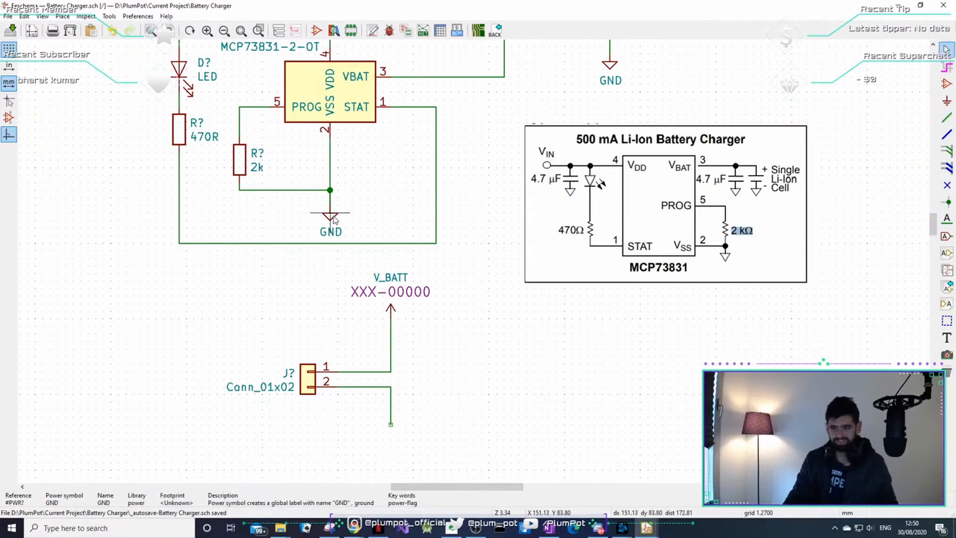
{"action": "key", "text": "ctrl+d"}
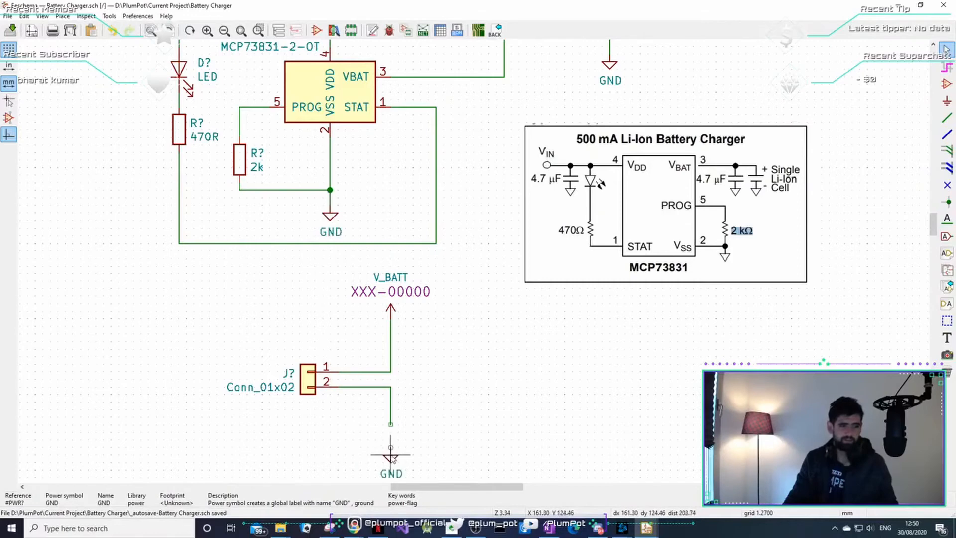
{"action": "key", "text": "w"}
{"action": "middle_click_drag", "start_coordinate": [391, 450], "coordinate": [391, 437]}
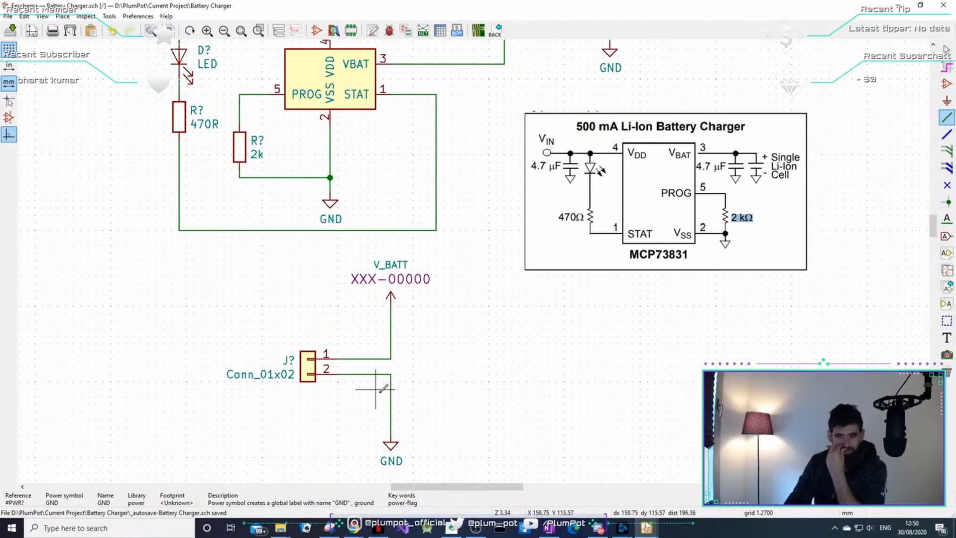
Review the wiring of the battery connector, USB connector and charger circuit against the reference image
{"action": "scroll", "coordinate": [368, 380], "scroll_direction": "down", "scroll_amount": 1}
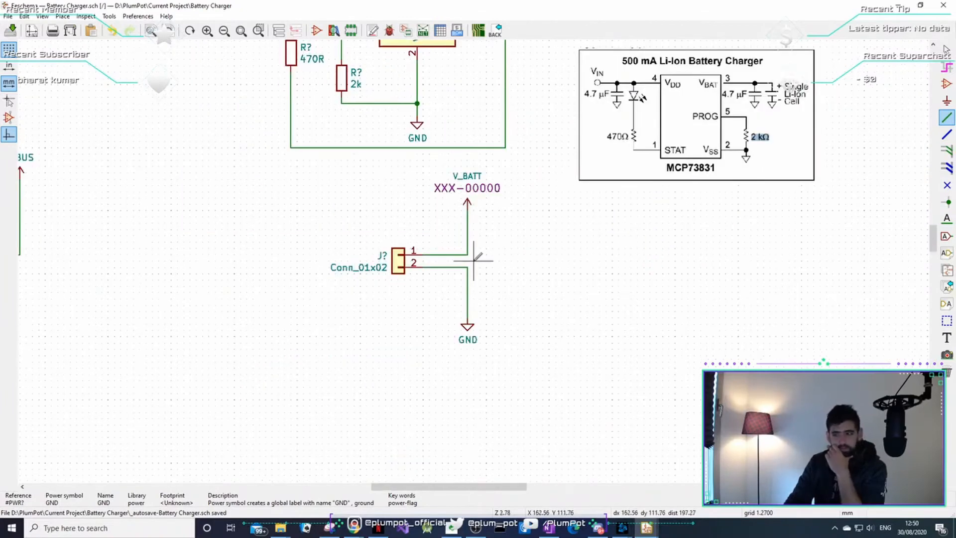
{"action": "scroll", "coordinate": [473, 260], "scroll_direction": "up", "scroll_amount": 1}
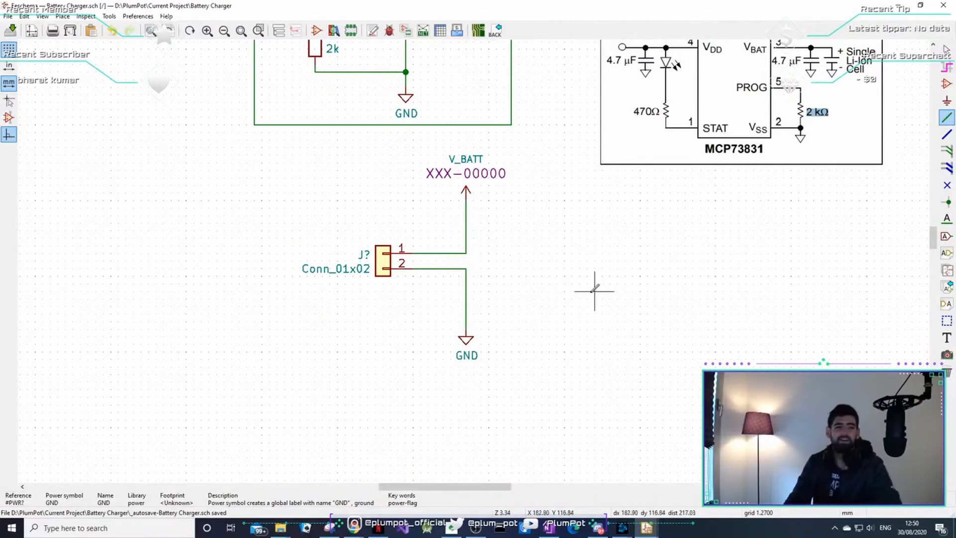
{"action": "scroll", "coordinate": [595, 284], "scroll_direction": "down", "scroll_amount": 1}
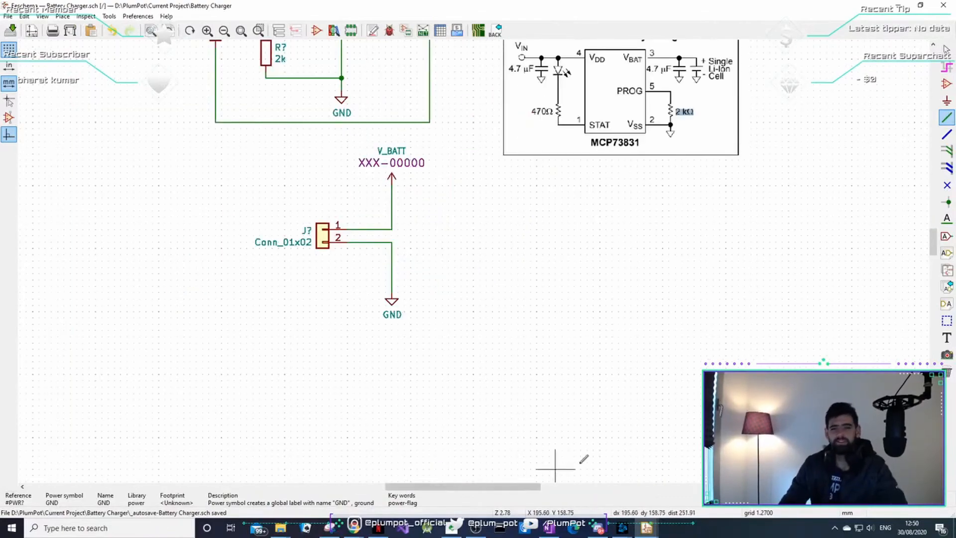
{"action": "middle_click_drag", "start_coordinate": [487, 314], "coordinate": [545, 320]}
{"action": "middle_click_drag", "start_coordinate": [483, 294], "coordinate": [486, 349]}
{"action": "middle_click_drag", "start_coordinate": [457, 304], "coordinate": [648, 290]}
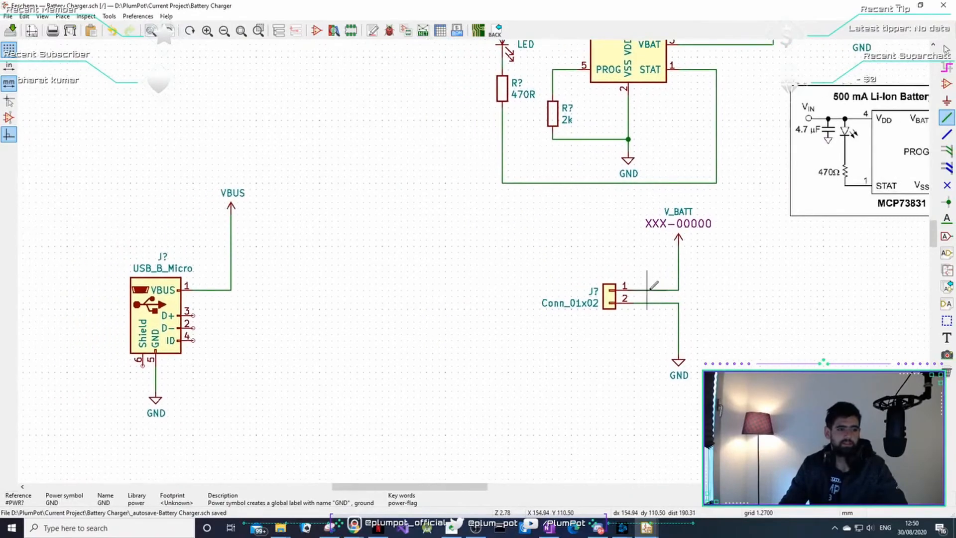
{"action": "scroll", "coordinate": [726, 296], "scroll_direction": "down", "scroll_amount": 1}
{"action": "middle_click_drag", "start_coordinate": [395, 268], "coordinate": [307, 315]}
{"action": "middle_click_drag", "start_coordinate": [325, 284], "coordinate": [365, 325]}
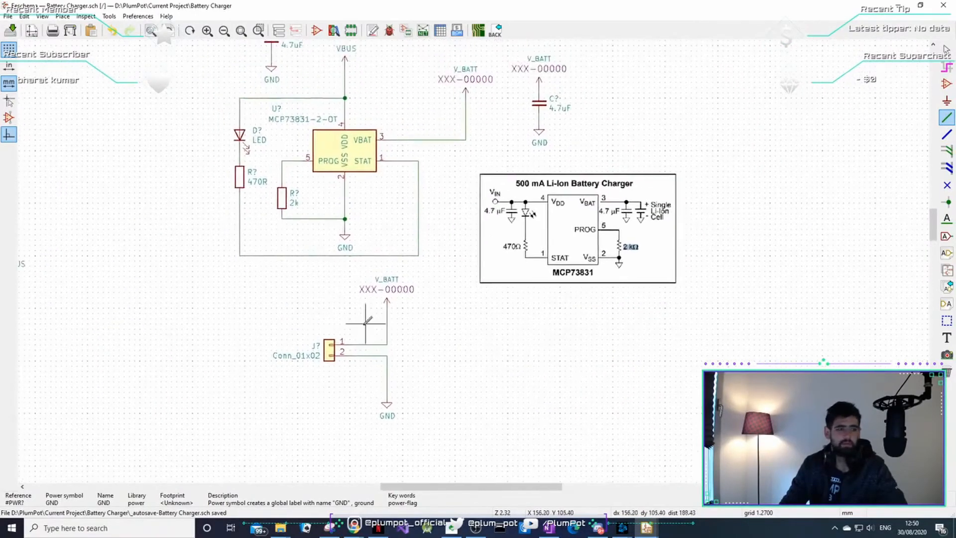
{"action": "middle_click_drag", "start_coordinate": [240, 251], "coordinate": [399, 239]}
Move the 4.7uF capacitor with its VBUS and GND symbols to the left of the LED, beside the charger circuit
{"action": "scroll", "coordinate": [379, 152], "scroll_direction": "down", "scroll_amount": 3}
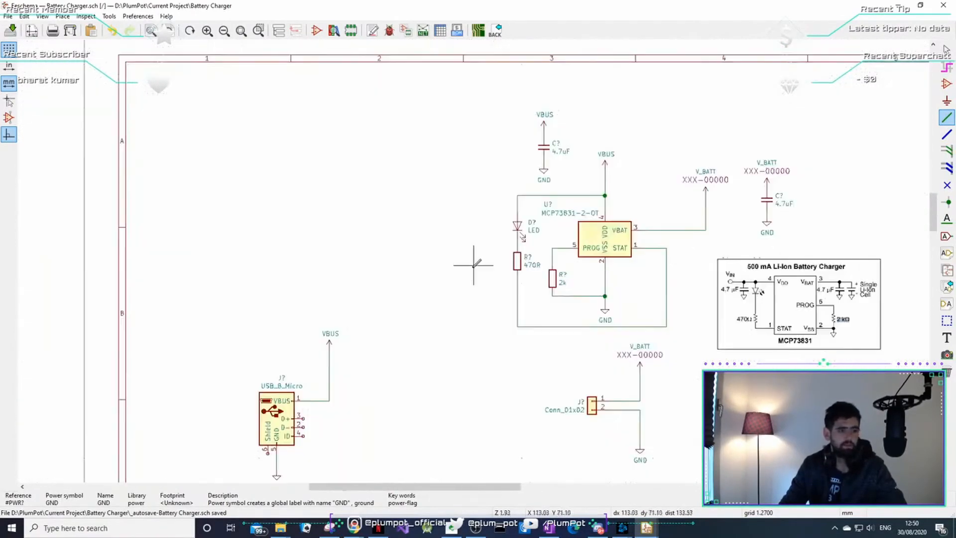
{"action": "scroll", "coordinate": [610, 296], "scroll_direction": "up", "scroll_amount": 2}
{"action": "middle_click_drag", "start_coordinate": [455, 61], "coordinate": [439, 98]}
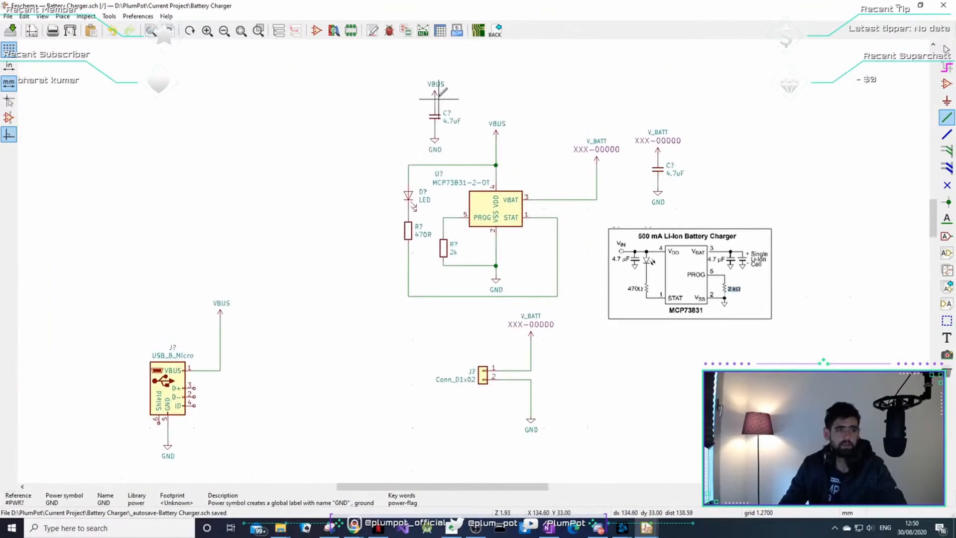
{"action": "key", "text": "Escape"}
{"action": "left_click_drag", "start_coordinate": [458, 74], "coordinate": [423, 166]}
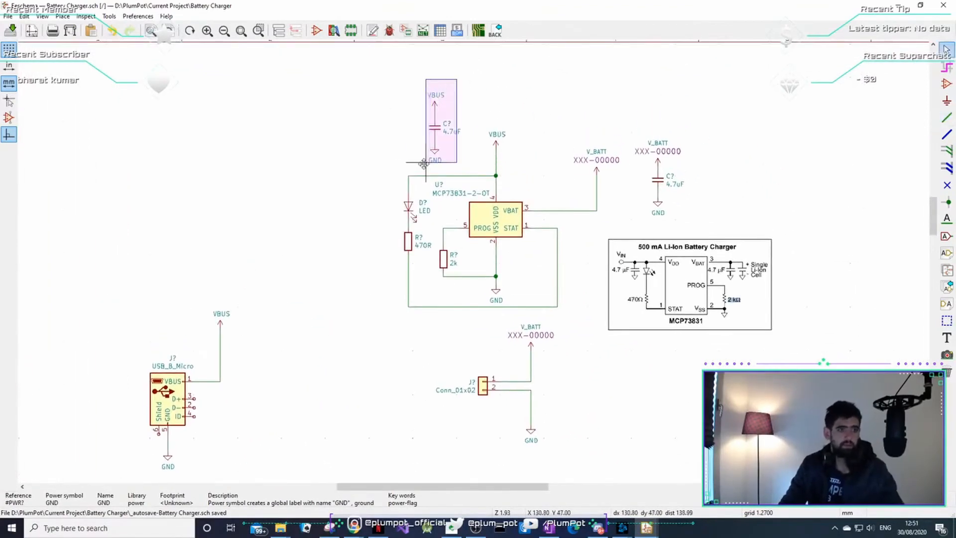
{"action": "left_click", "coordinate": [347, 231]}
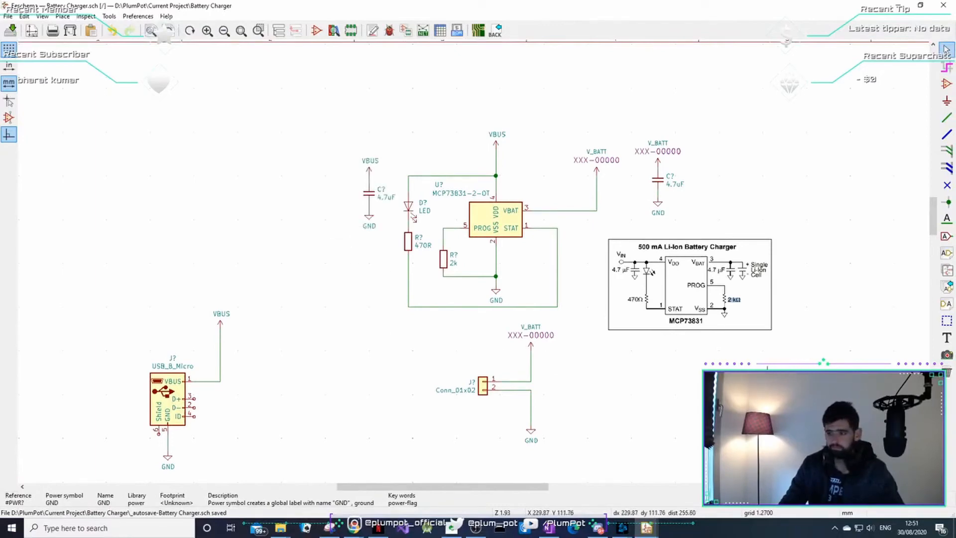
{"action": "middle_click_drag", "start_coordinate": [533, 371], "coordinate": [554, 315]}
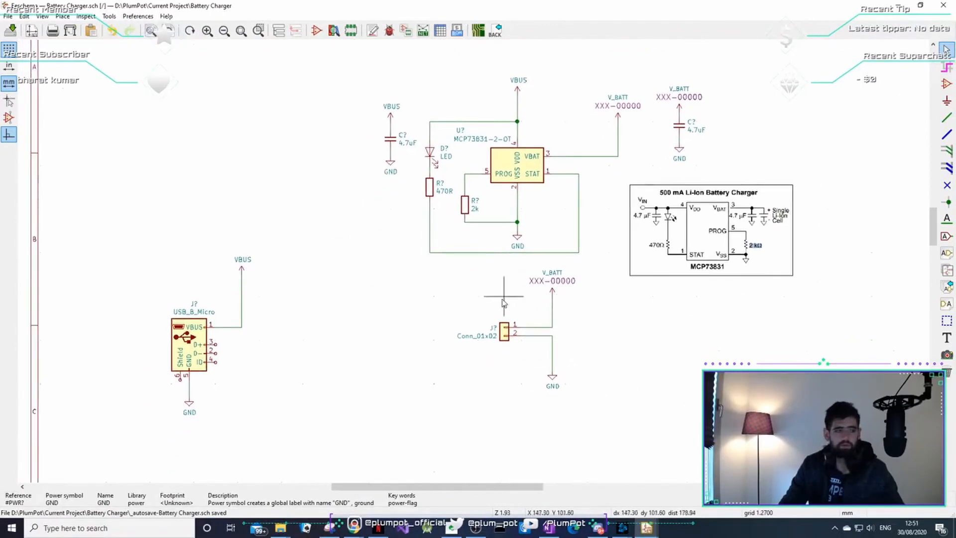
Move the 500 mA charger reference image farther to the right of the charger circuit and its V_BATT capacitor
{"action": "middle_click_drag", "start_coordinate": [463, 289], "coordinate": [518, 262]}
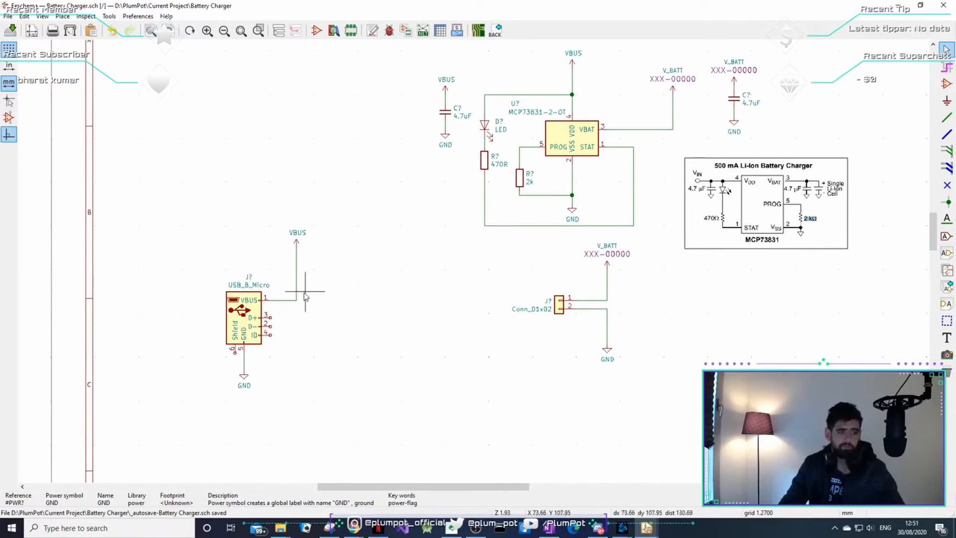
{"action": "middle_click_drag", "start_coordinate": [313, 294], "coordinate": [254, 328]}
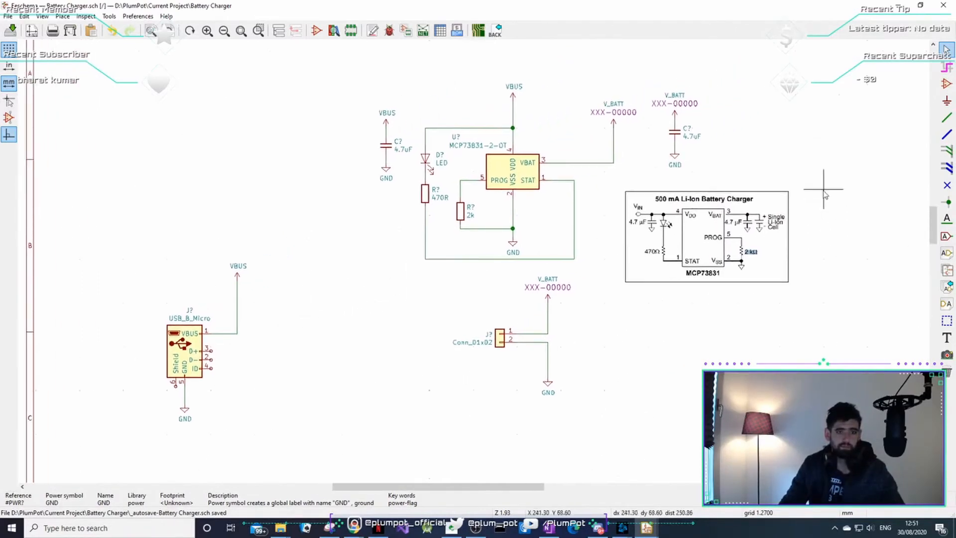
{"action": "key", "text": "m"}
{"action": "left_click", "coordinate": [837, 202]}
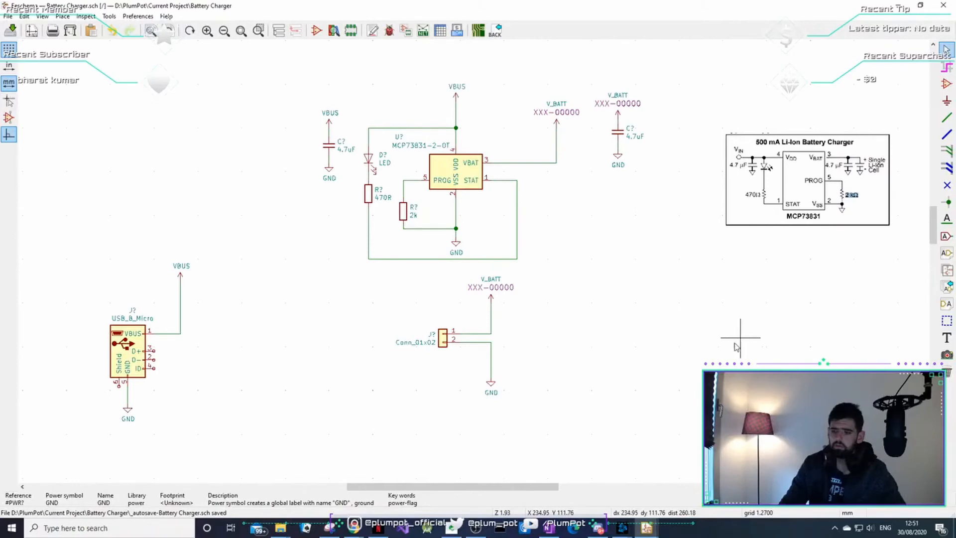
Move the USB_B_Micro connector with its VBUS and GND symbols up the sheet, level with the charger circuit
{"action": "left_click_drag", "start_coordinate": [250, 245], "coordinate": [54, 445]}
{"action": "key", "text": "m"}
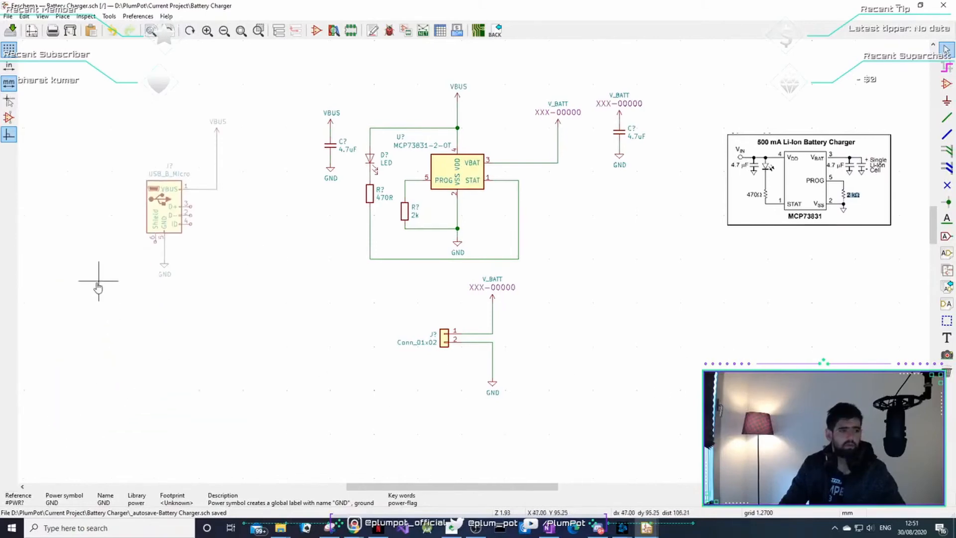
{"action": "left_click", "coordinate": [108, 246]}
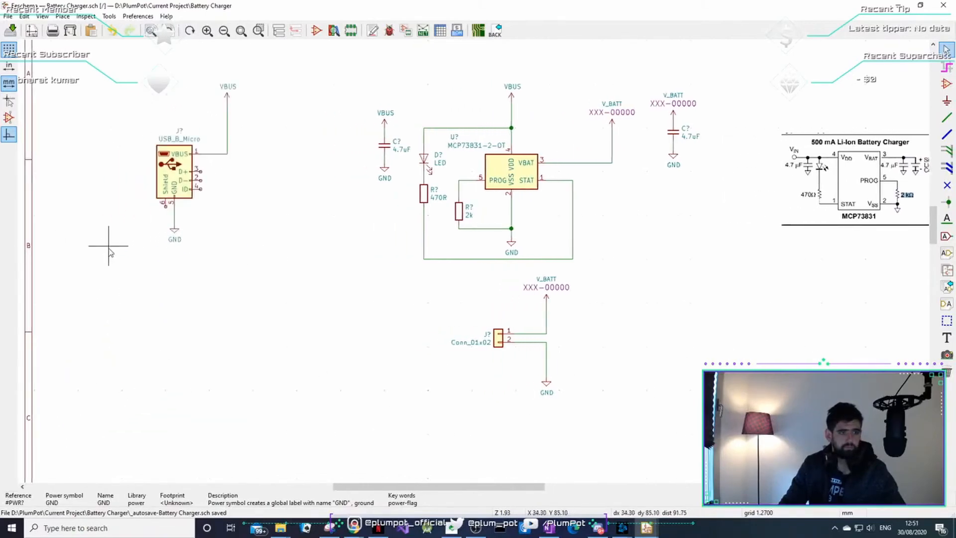
Move the charger reference image to the empty area below the USB connector and the battery connector
{"action": "middle_click_drag", "start_coordinate": [830, 181], "coordinate": [622, 208]}
{"action": "left_click_drag", "start_coordinate": [777, 173], "coordinate": [633, 243]}
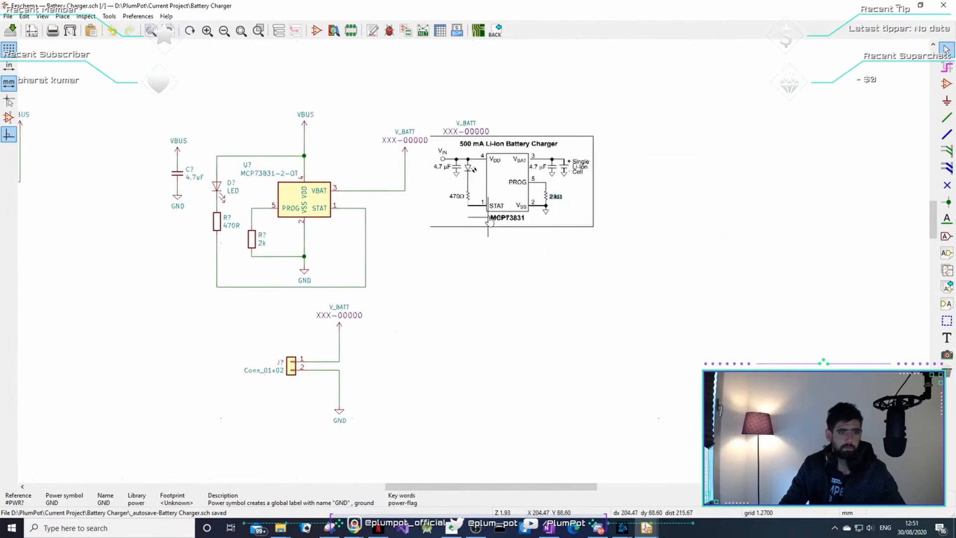
{"action": "scroll", "coordinate": [478, 250], "scroll_direction": "down", "scroll_amount": 1}
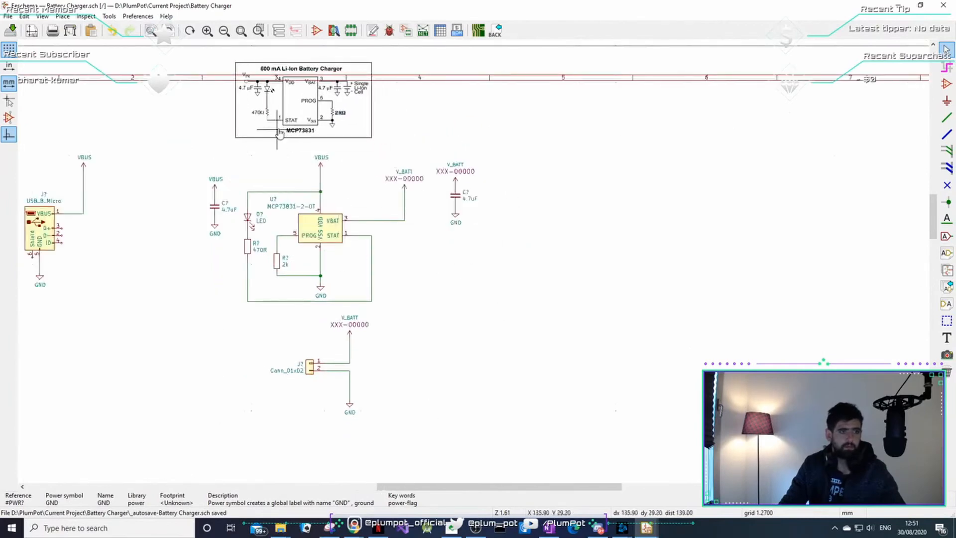
{"action": "scroll", "coordinate": [334, 324], "scroll_direction": "down", "scroll_amount": 4}
{"action": "left_click", "coordinate": [401, 331]}
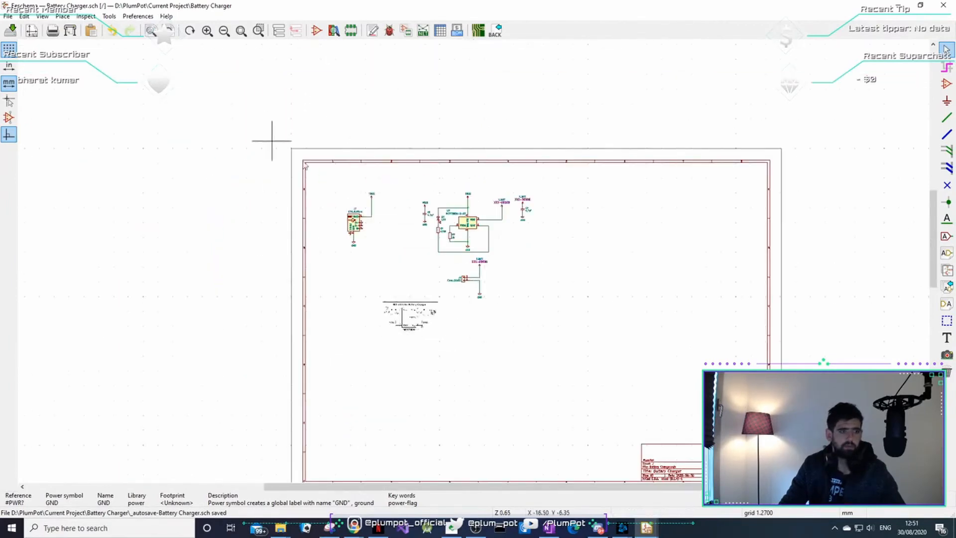
Set the schematic's paper size to A4 210x297mm in the page settings
{"action": "left_click", "coordinate": [8, 16]}
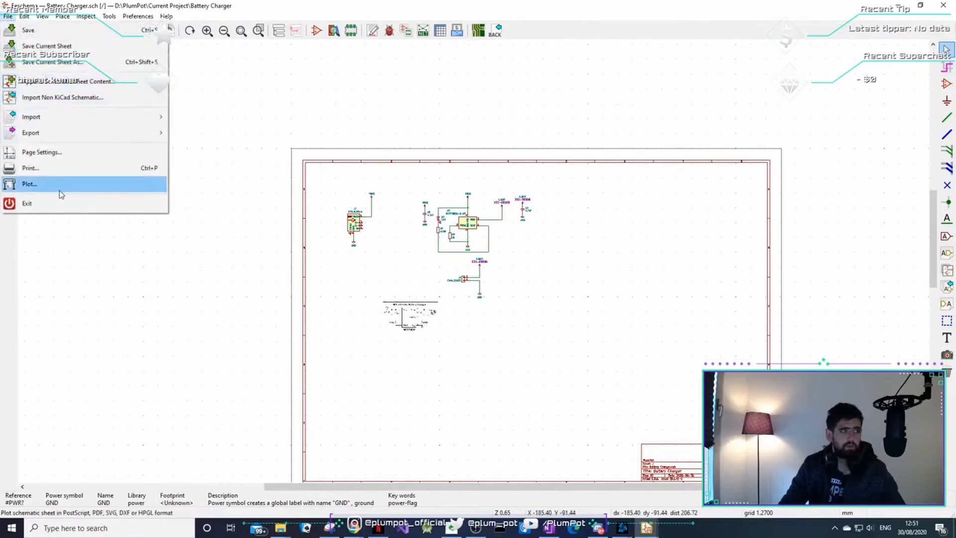
{"action": "left_click", "coordinate": [42, 152]}
{"action": "left_click", "coordinate": [344, 172]}
{"action": "scroll", "coordinate": [344, 209], "scroll_direction": "up", "scroll_amount": 3}
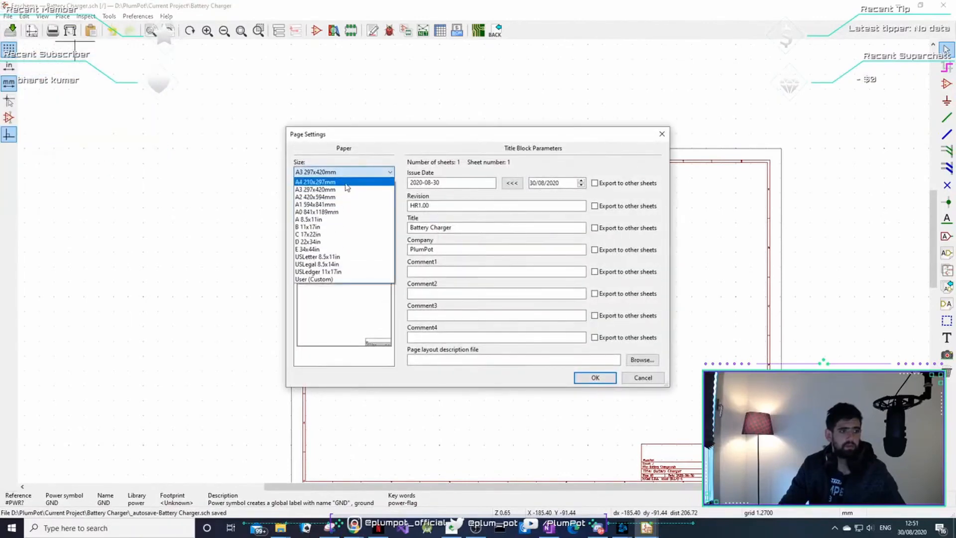
{"action": "left_click", "coordinate": [311, 188]}
{"action": "left_click", "coordinate": [594, 378]}
{"action": "scroll", "coordinate": [427, 282], "scroll_direction": "up", "scroll_amount": 3}
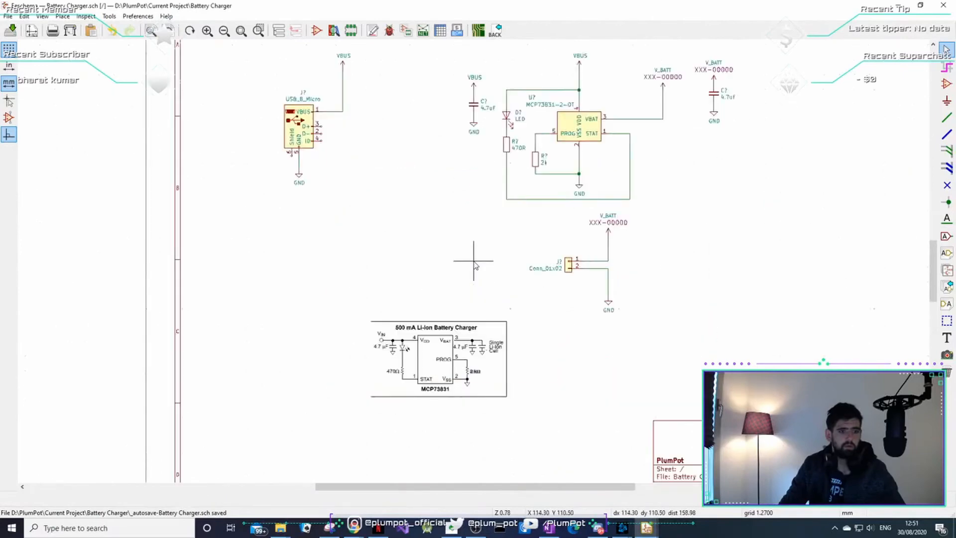
Move the charger reference image above the charger circuit, at the upper border of the sheet
{"action": "left_click_drag", "start_coordinate": [444, 374], "coordinate": [700, 251]}
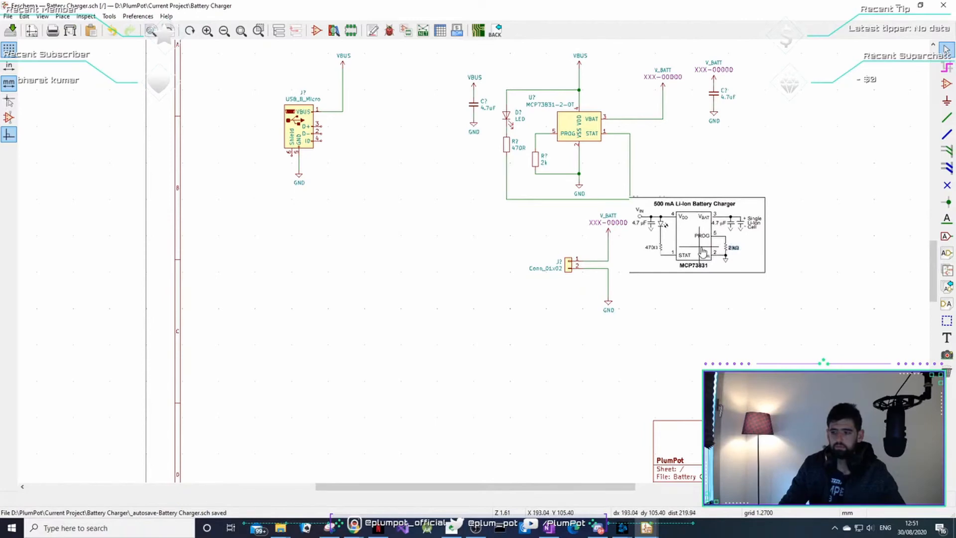
{"action": "left_click_drag", "start_coordinate": [702, 250], "coordinate": [772, 215]}
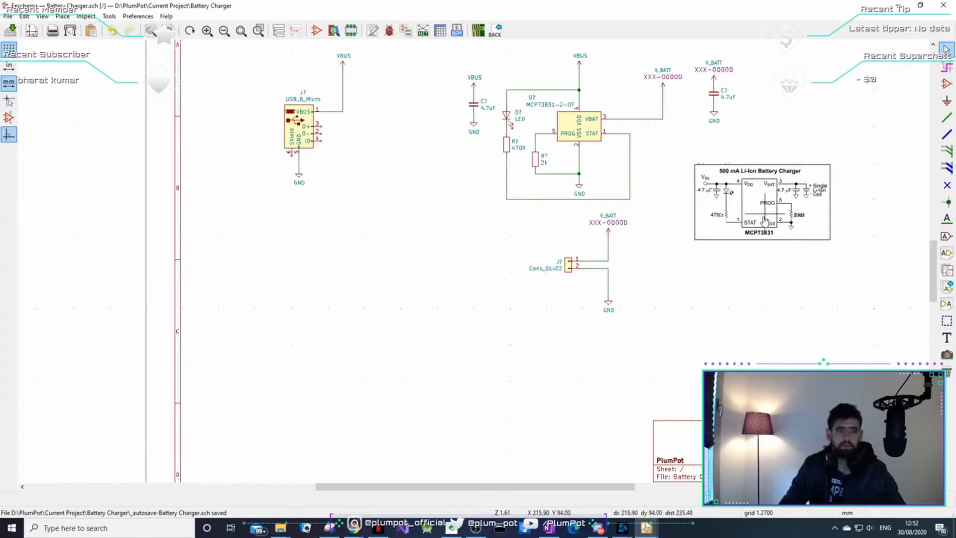
{"action": "middle_click_drag", "start_coordinate": [766, 268], "coordinate": [712, 426]}
{"action": "left_click_drag", "start_coordinate": [757, 348], "coordinate": [499, 158]}
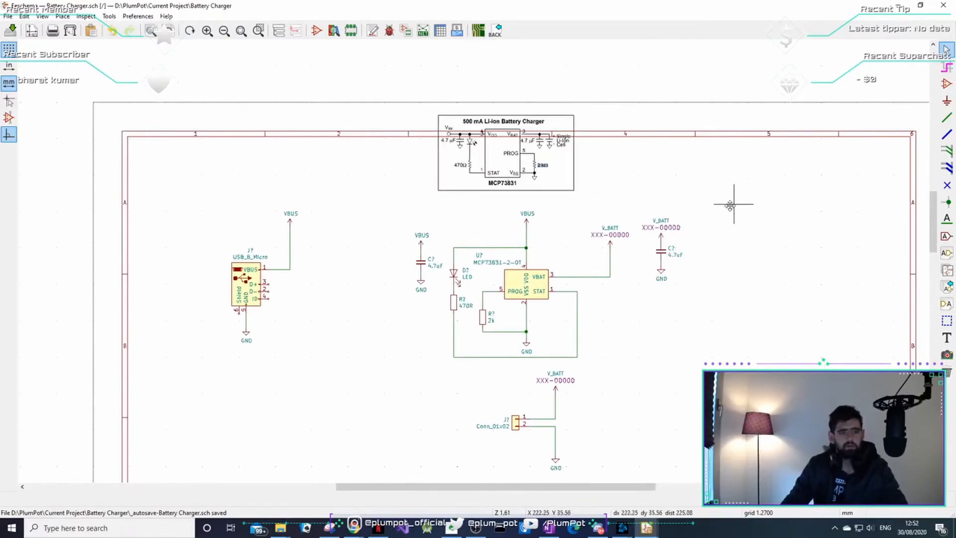
Move the charger circuit and battery connector down the sheet, and bring the USB connector down level with the charger
{"action": "left_click_drag", "start_coordinate": [734, 201], "coordinate": [405, 405]}
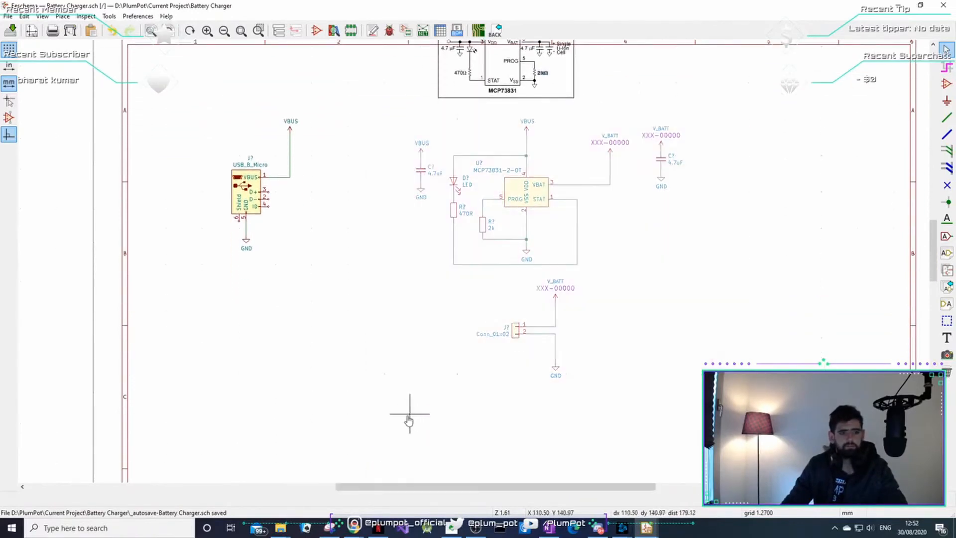
{"action": "left_click", "coordinate": [385, 380]}
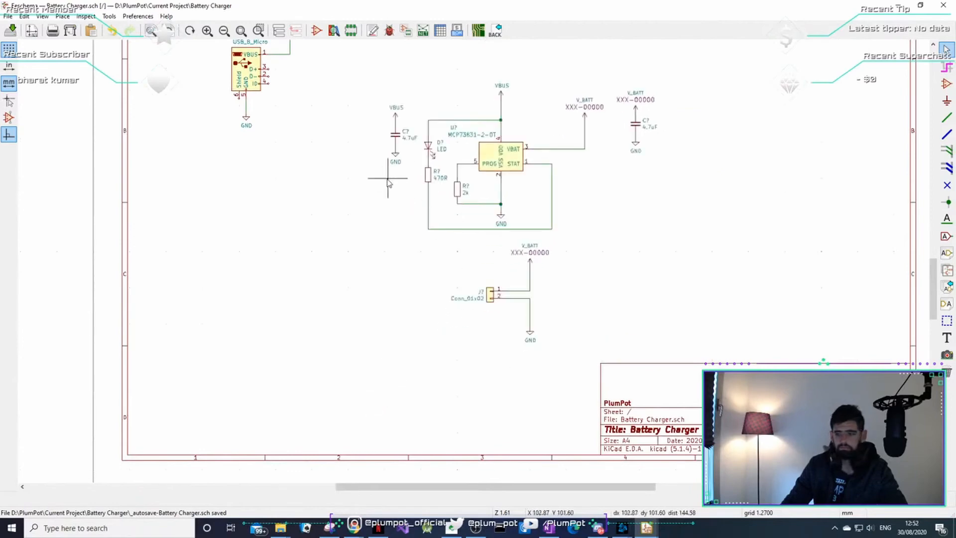
{"action": "middle_click_drag", "start_coordinate": [349, 142], "coordinate": [401, 147]}
{"action": "scroll", "coordinate": [401, 147], "scroll_direction": "down", "scroll_amount": 1}
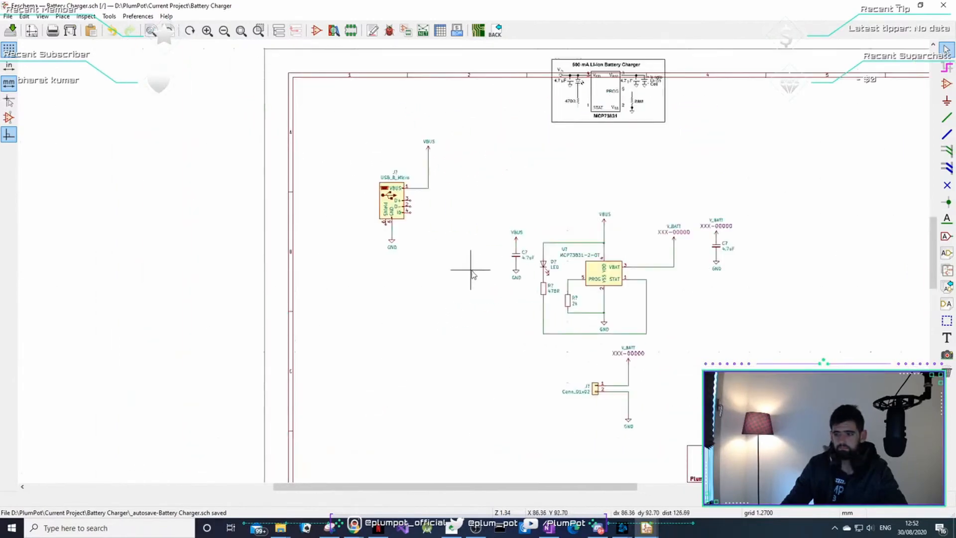
{"action": "left_click_drag", "start_coordinate": [454, 116], "coordinate": [344, 253]}
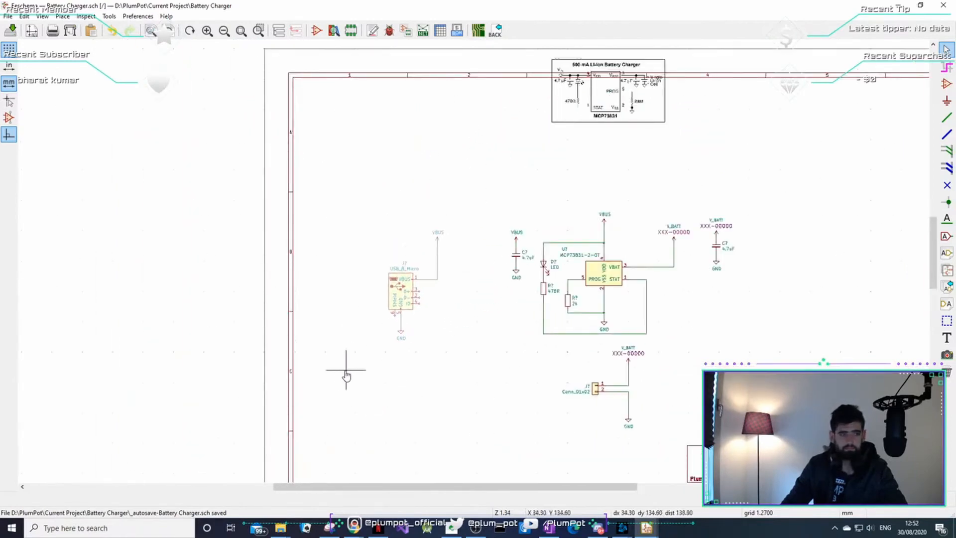
{"action": "left_click", "coordinate": [344, 344]}
Move the reference image inside the page border above the charger, and the battery connector to the right of the V_BATT capacitor
{"action": "left_click_drag", "start_coordinate": [673, 135], "coordinate": [564, 92]}
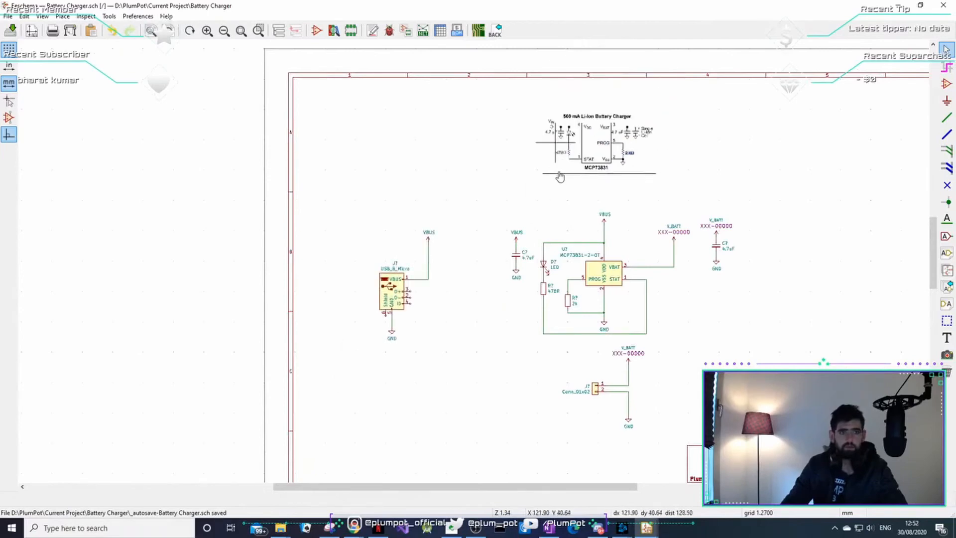
{"action": "left_click", "coordinate": [565, 166]}
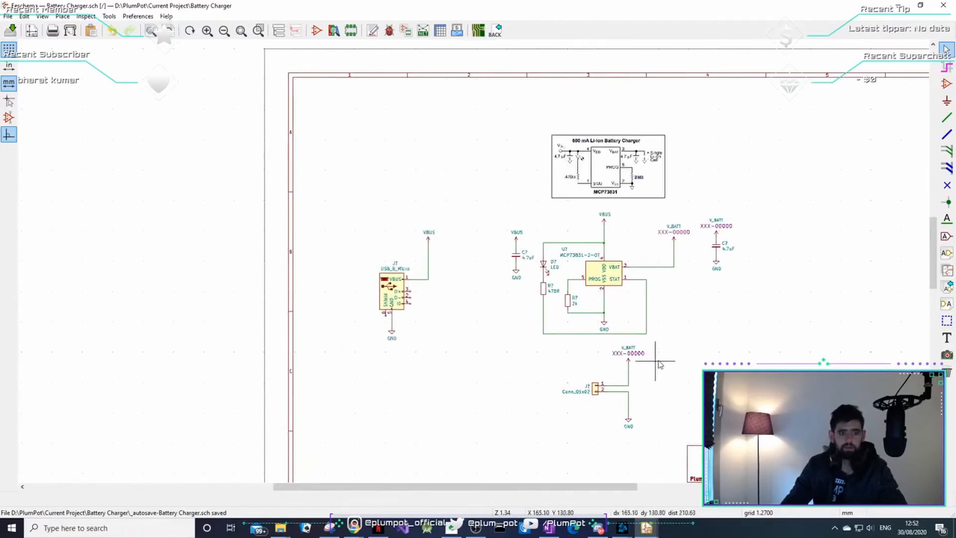
{"action": "left_click_drag", "start_coordinate": [677, 340], "coordinate": [552, 416]}
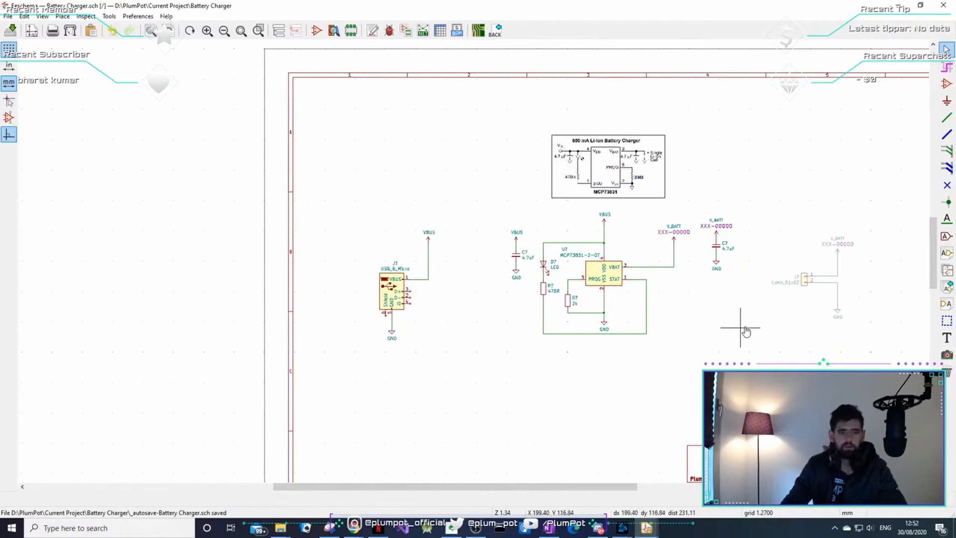
{"action": "left_click", "coordinate": [764, 314]}
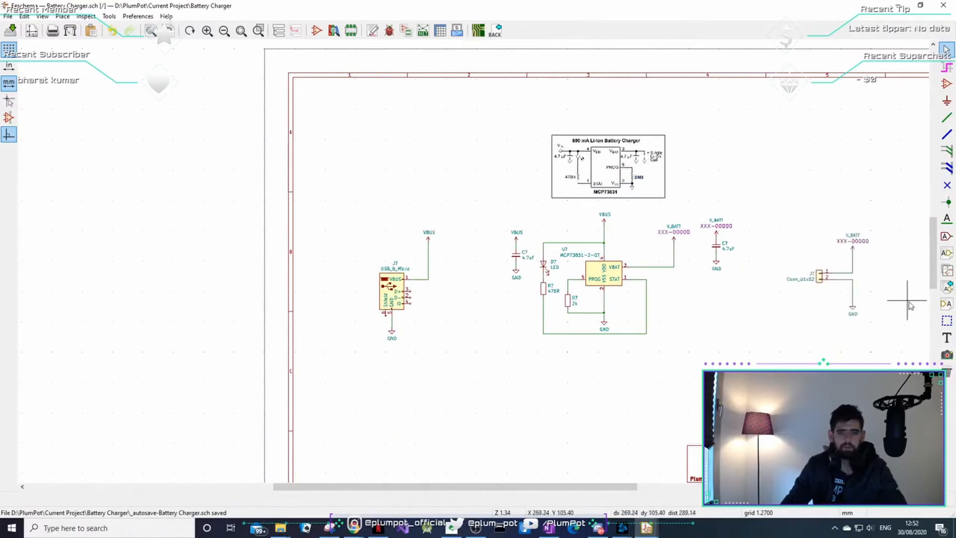
{"action": "left_click", "coordinate": [947, 321]}
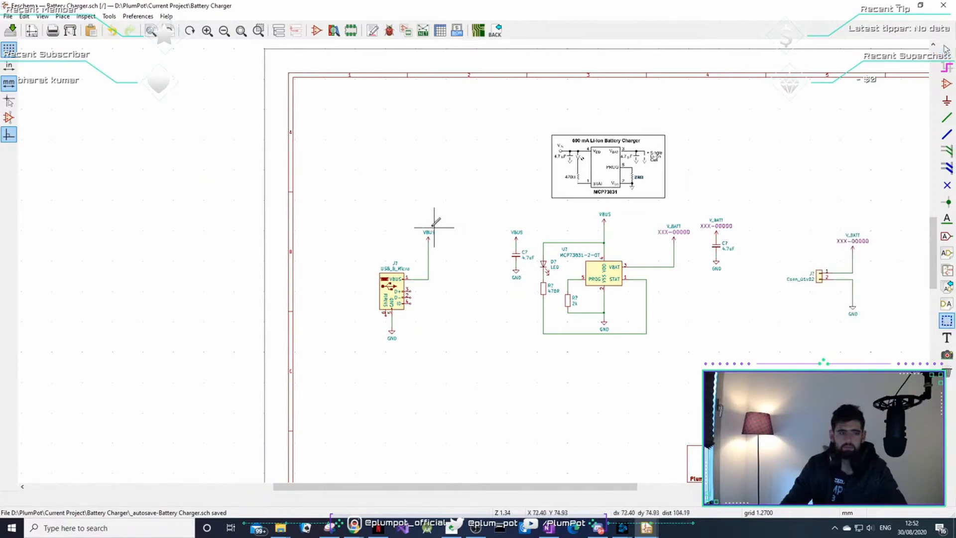
{"action": "left_click", "coordinate": [313, 188]}
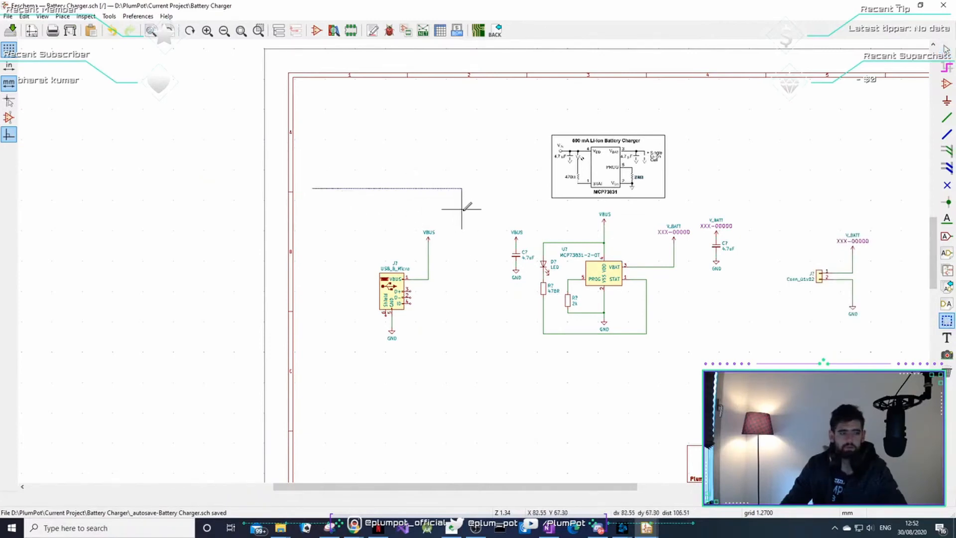
{"action": "left_click", "coordinate": [474, 367]}
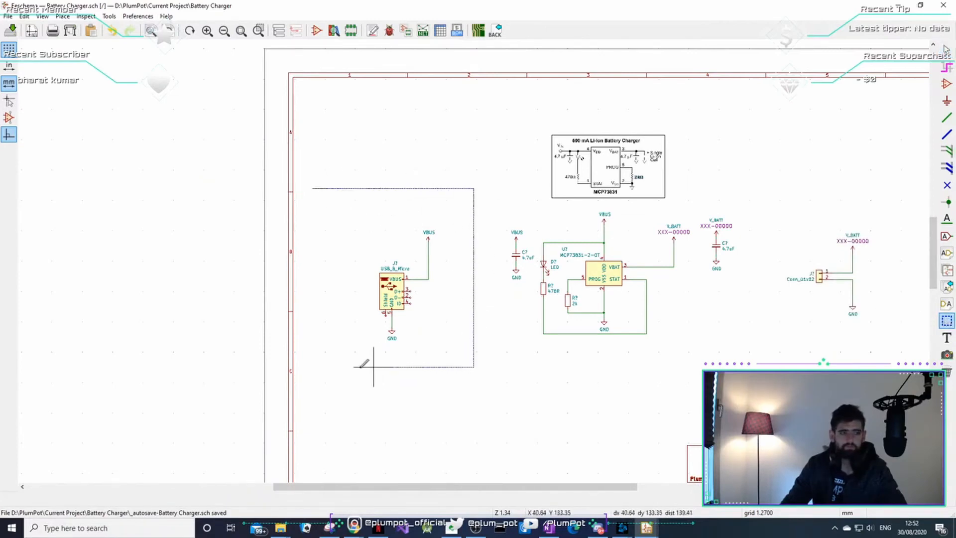
{"action": "left_click", "coordinate": [303, 309]}
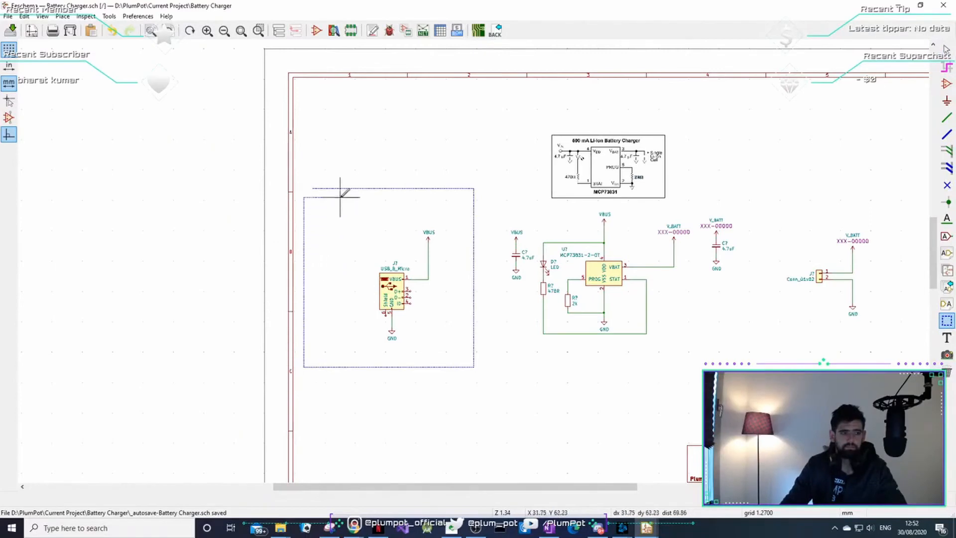
{"action": "scroll", "coordinate": [315, 185], "scroll_direction": "up", "scroll_amount": 5}
{"action": "scroll", "coordinate": [458, 275], "scroll_direction": "down", "scroll_amount": 2}
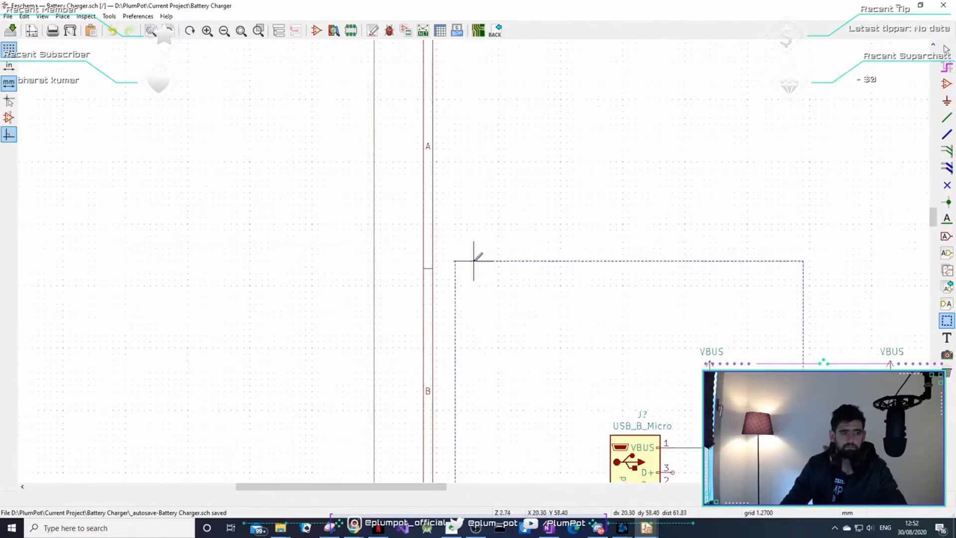
{"action": "scroll", "coordinate": [548, 300], "scroll_direction": "down", "scroll_amount": 2}
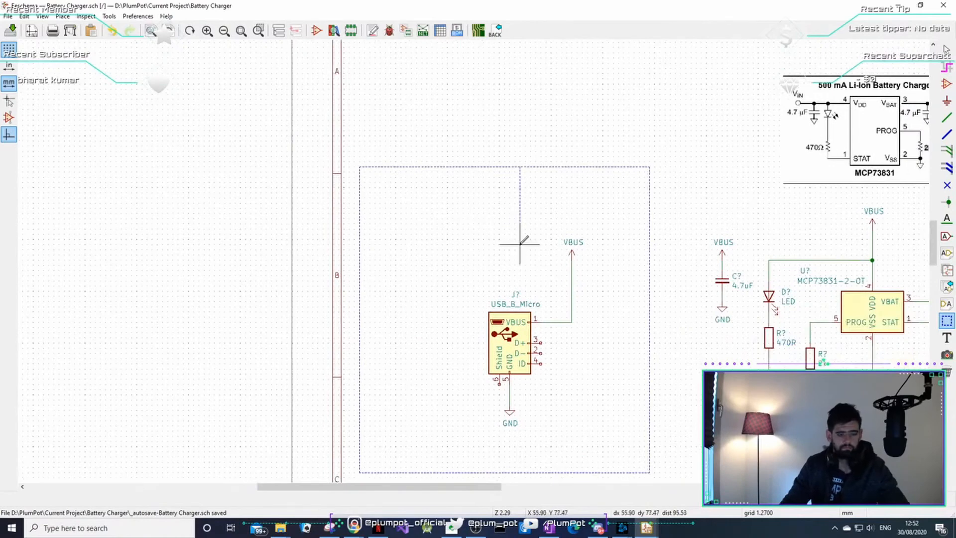
{"action": "key", "text": "Escape"}
{"action": "key", "text": "Escape"}
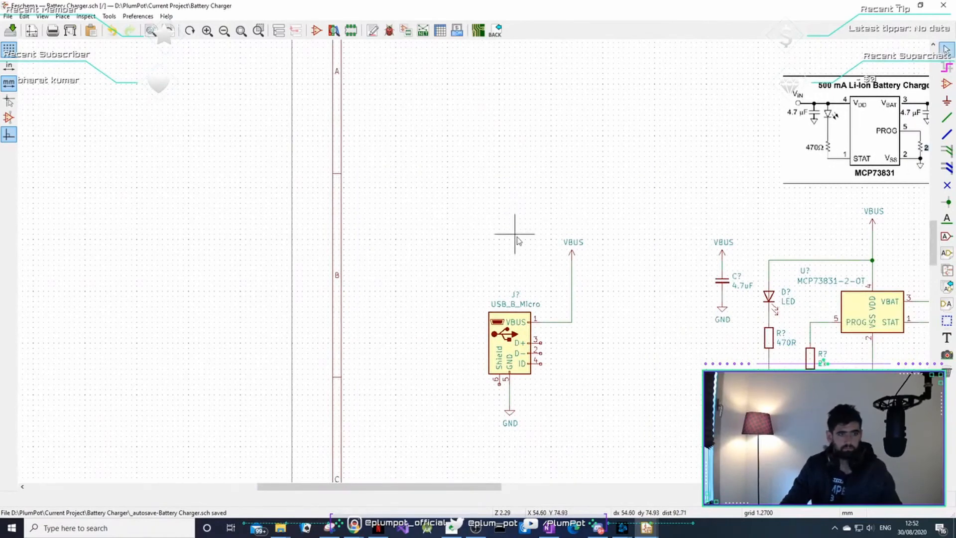
Draw a closed dashed rectangle of graphic lines around the USB connector with its VBUS and GND symbols
{"action": "left_click", "coordinate": [946, 320]}
{"action": "left_click", "coordinate": [613, 213]}
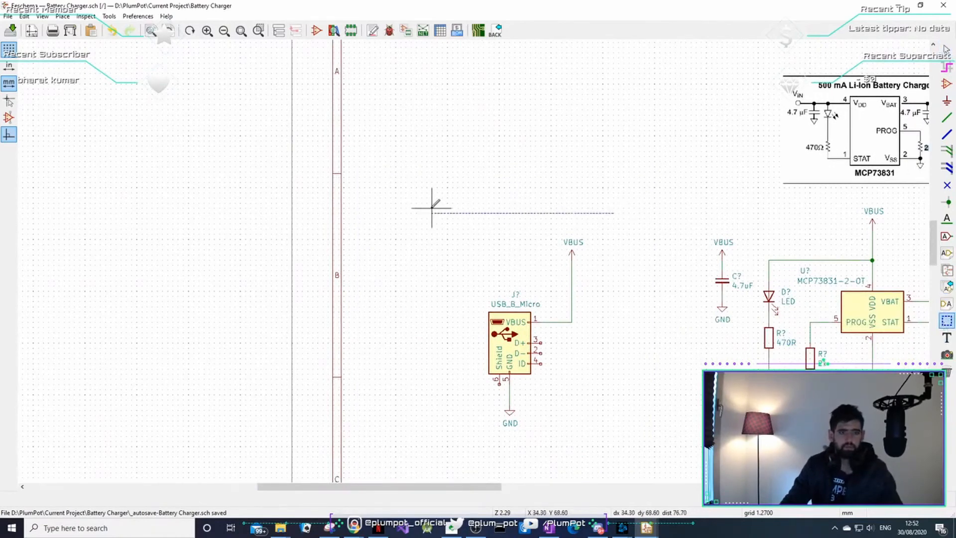
{"action": "left_click", "coordinate": [405, 213]}
{"action": "left_click", "coordinate": [406, 406]}
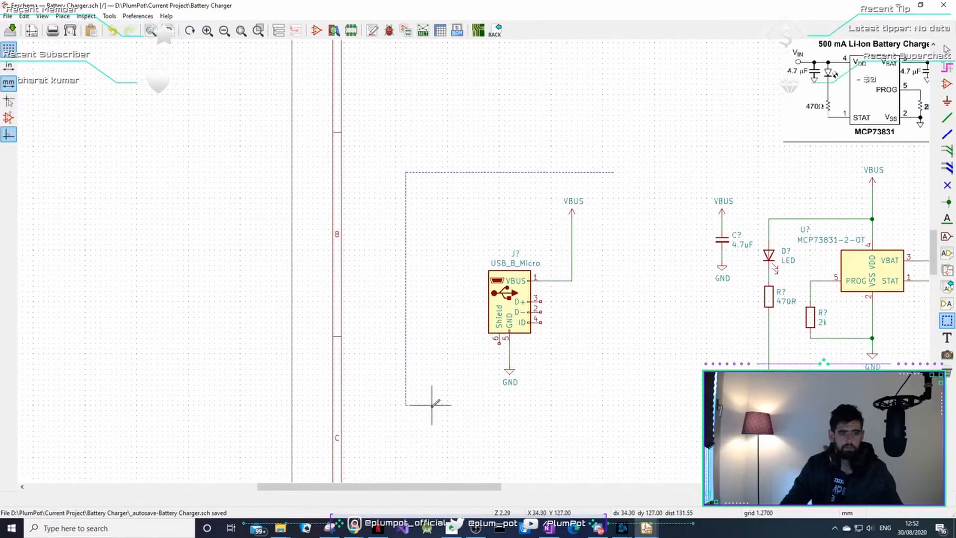
{"action": "left_click", "coordinate": [613, 405]}
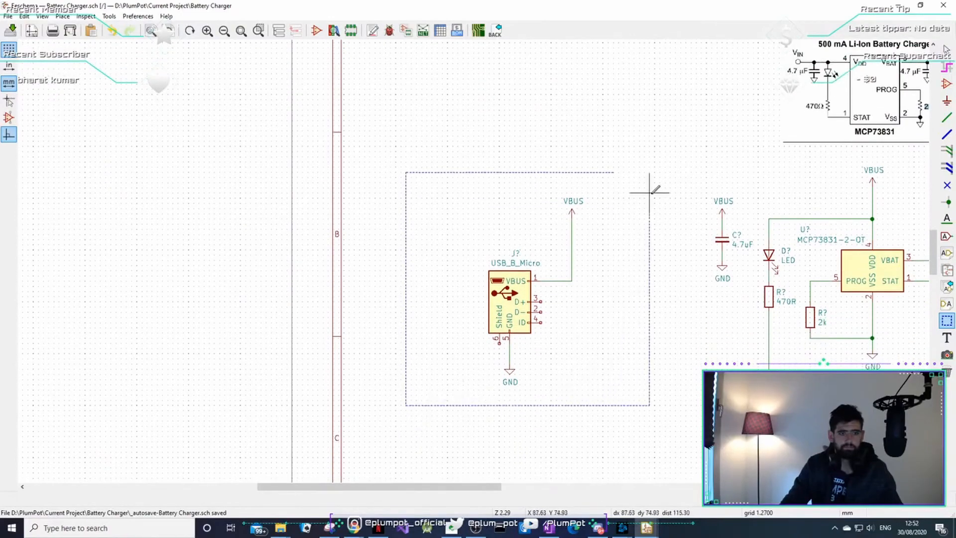
{"action": "double_click", "coordinate": [613, 172]}
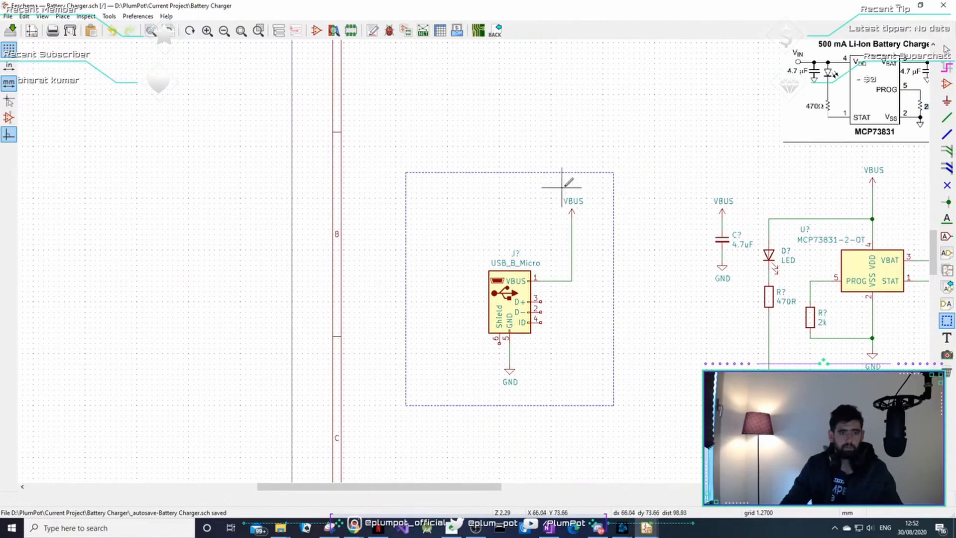
Place the text "Micro USB to supply charge" inside the dashed rectangle above the USB connector
{"action": "left_click", "coordinate": [946, 338]}
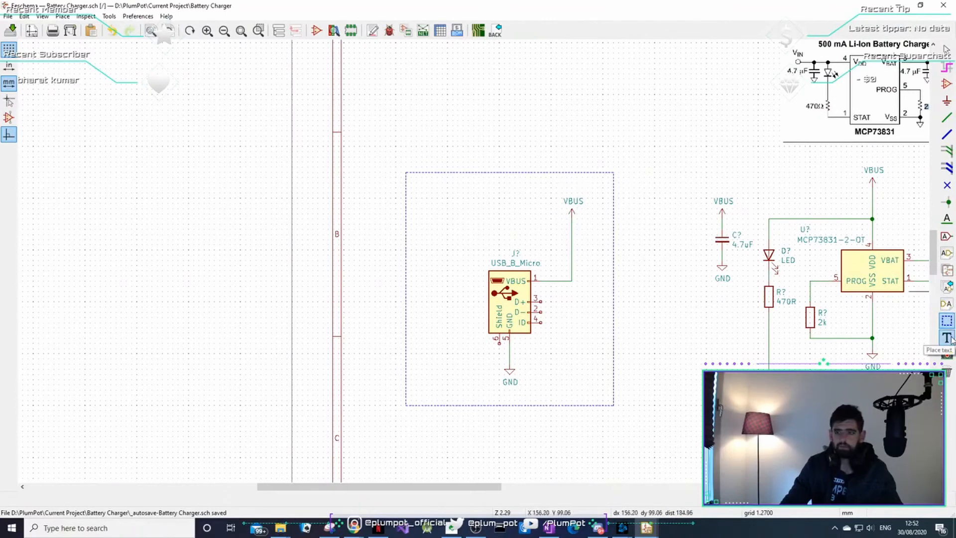
{"action": "left_click", "coordinate": [421, 208]}
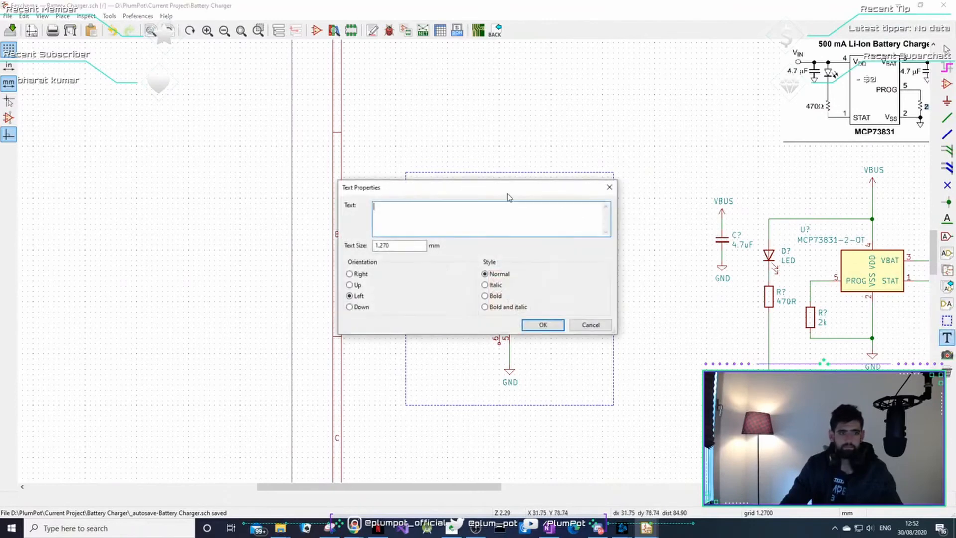
{"action": "left_click_drag", "start_coordinate": [514, 192], "coordinate": [546, 11]}
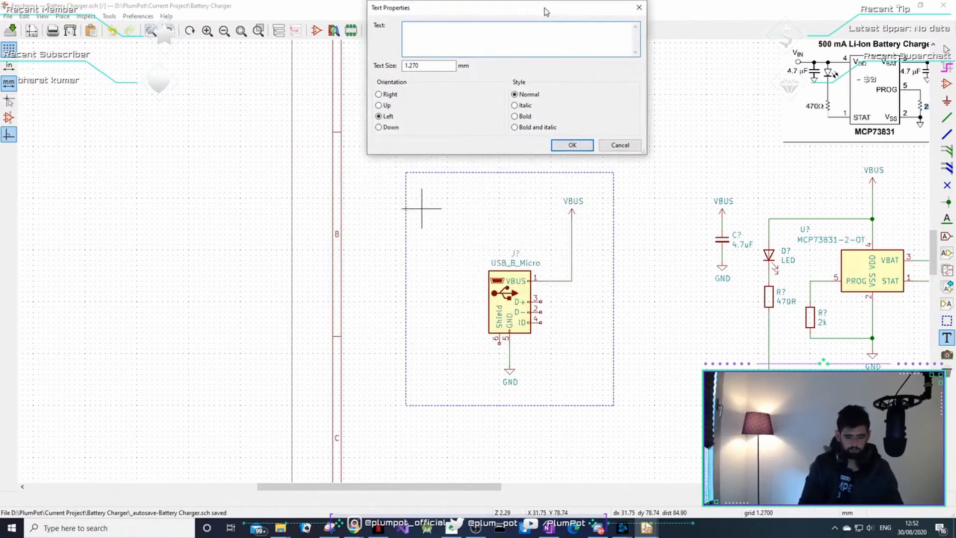
{"action": "type", "text": "Micro USB to supply charge"}
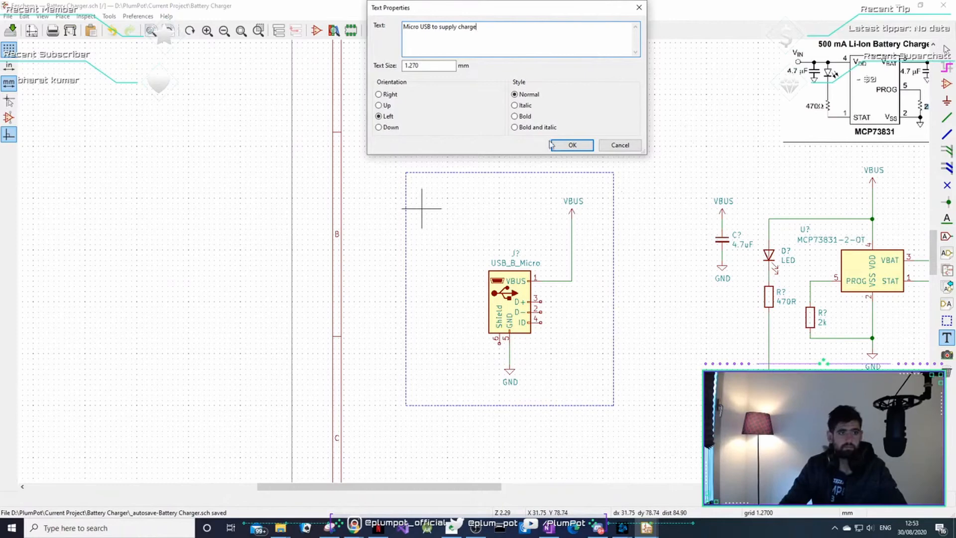
{"action": "left_click", "coordinate": [569, 145]}
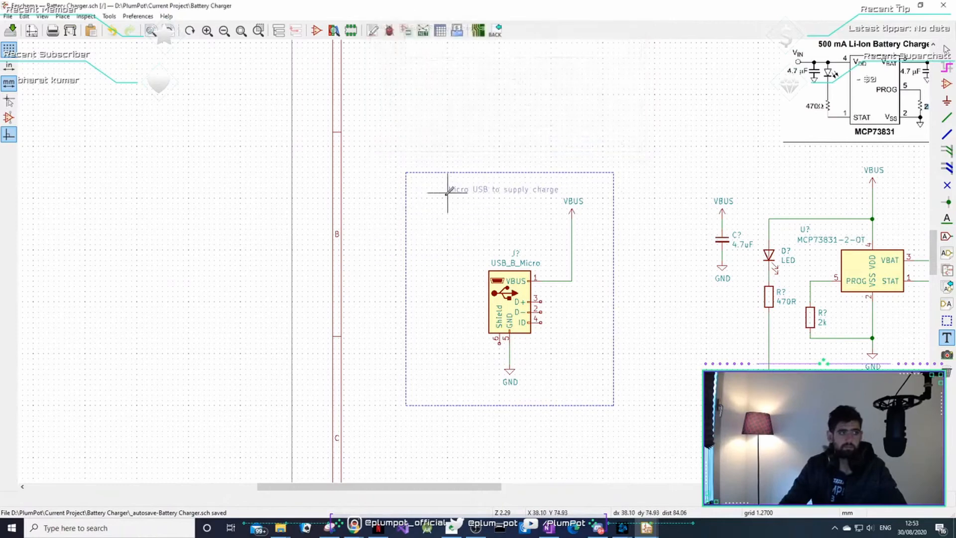
{"action": "left_click", "coordinate": [402, 164]}
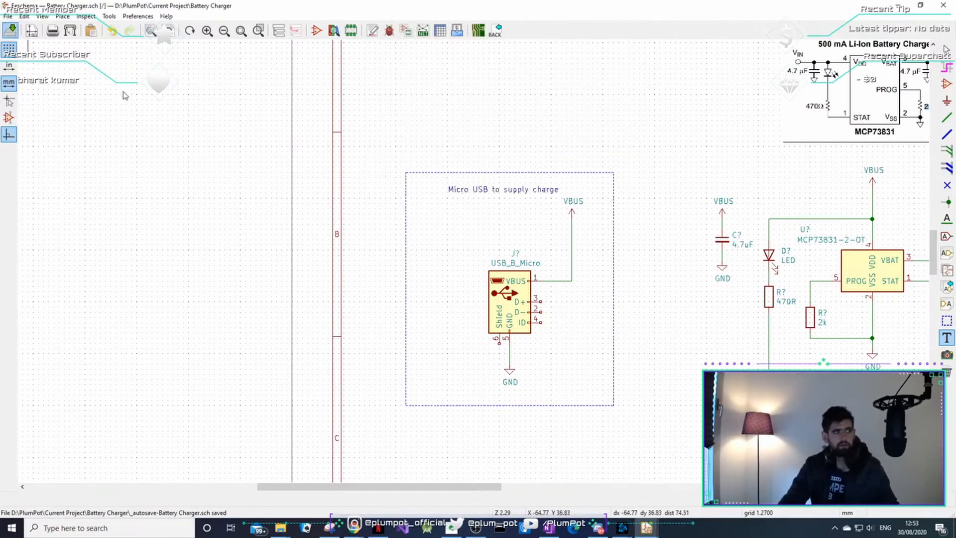
Draw a closed dashed rectangle of graphic lines around the charger circuit and shift the circuit slightly down inside it
{"action": "middle_click_drag", "start_coordinate": [602, 224], "coordinate": [185, 221]}
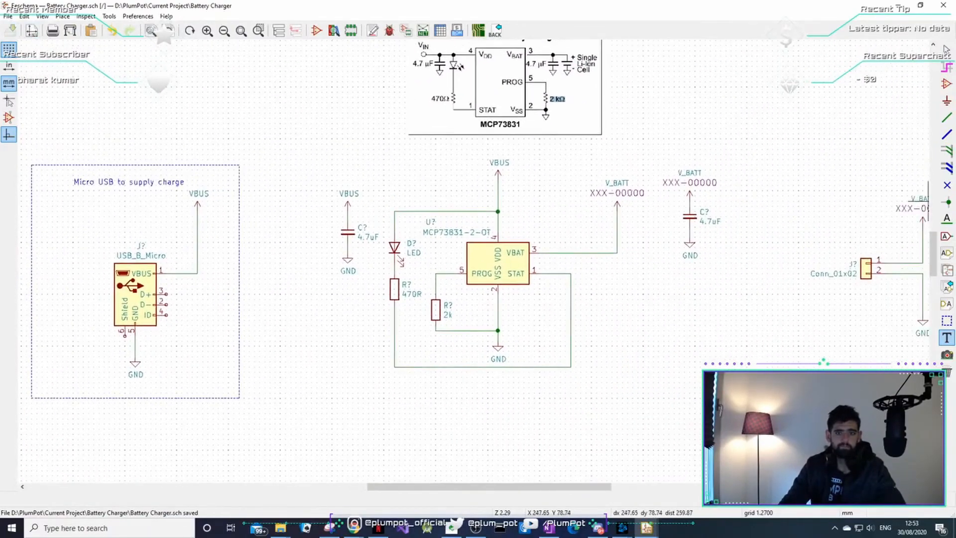
{"action": "left_click", "coordinate": [946, 321]}
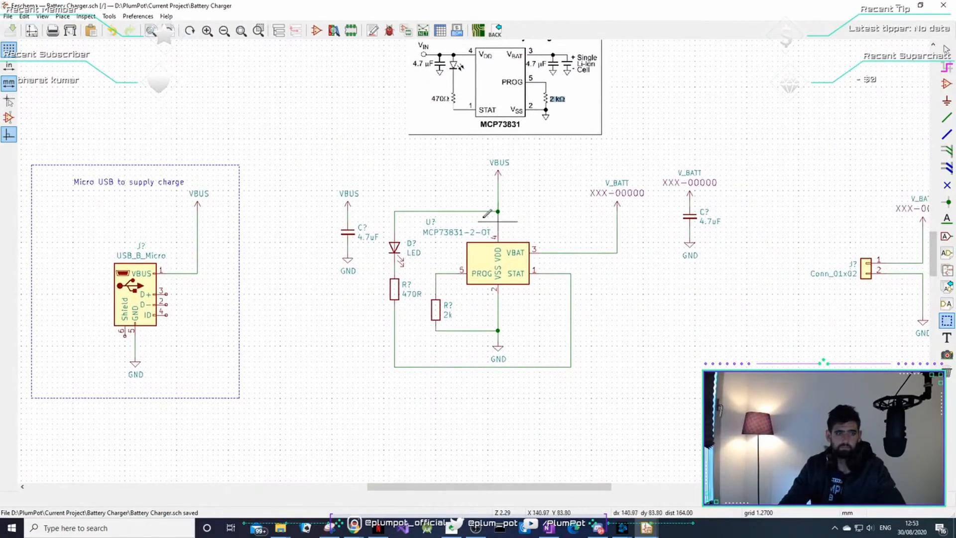
{"action": "left_click", "coordinate": [290, 159]}
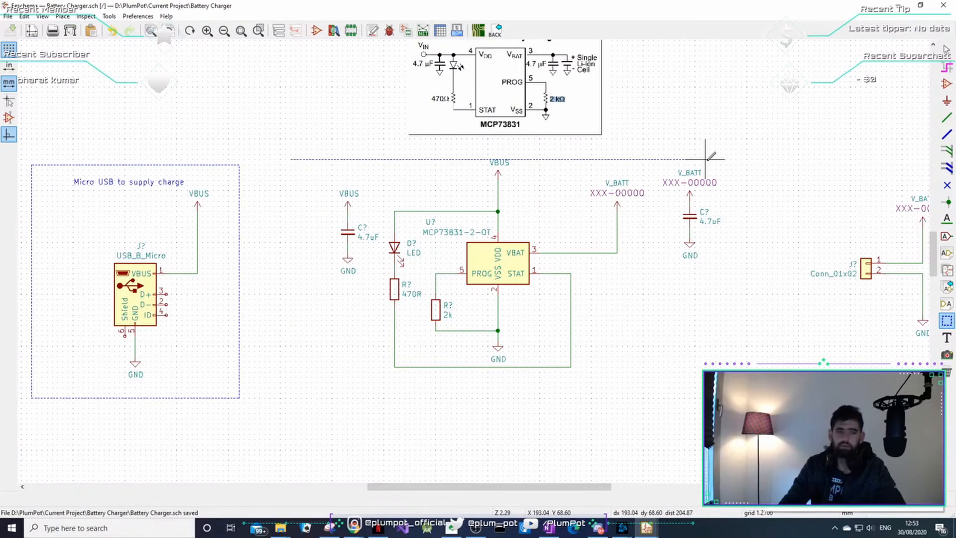
{"action": "left_click", "coordinate": [741, 159]}
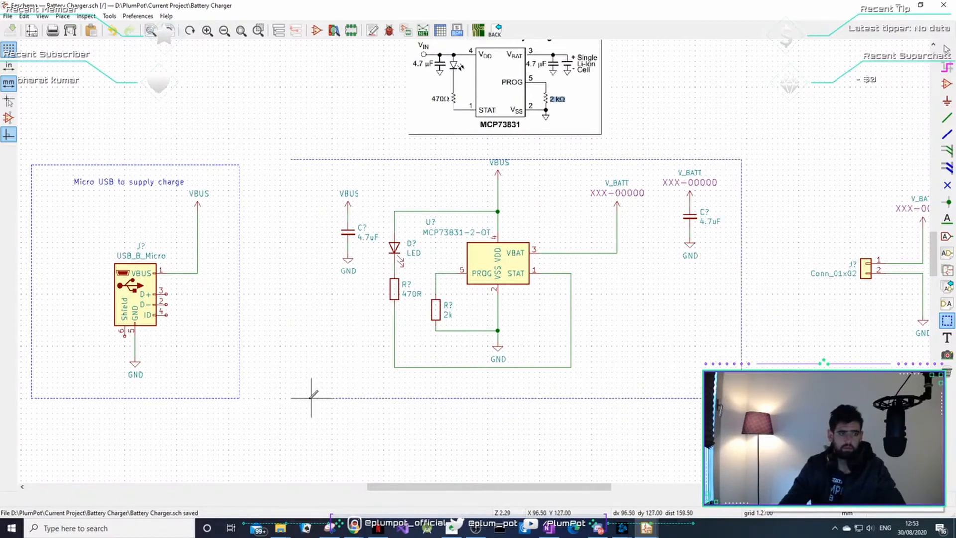
{"action": "left_click", "coordinate": [291, 398]}
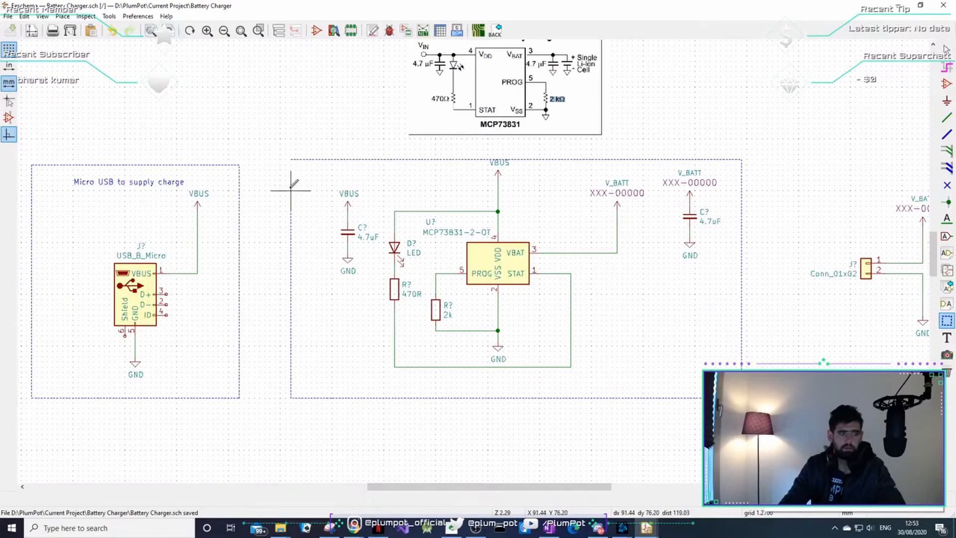
{"action": "double_click", "coordinate": [291, 160]}
{"action": "key", "text": "Escape"}
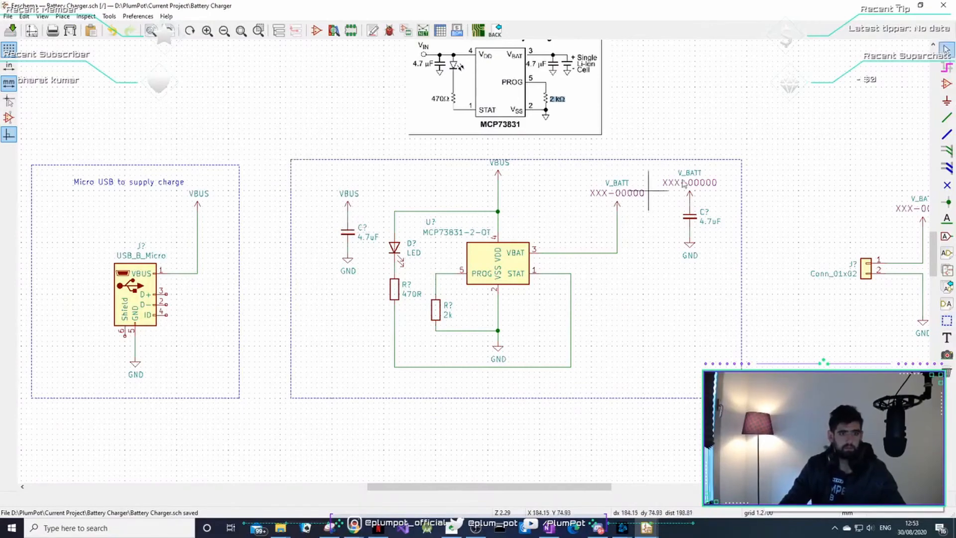
{"action": "left_click_drag", "start_coordinate": [727, 163], "coordinate": [300, 382]}
{"action": "left_click", "coordinate": [302, 383]}
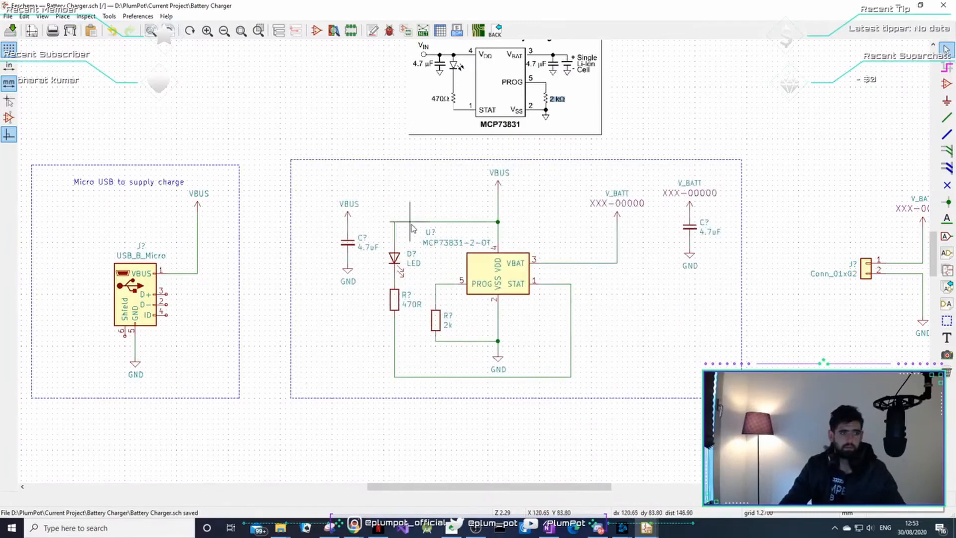
Place the text "MCP73831-2-OT Battery charging circuit" in the upper-left corner of the charger circuit's rectangle
{"action": "left_click", "coordinate": [946, 338]}
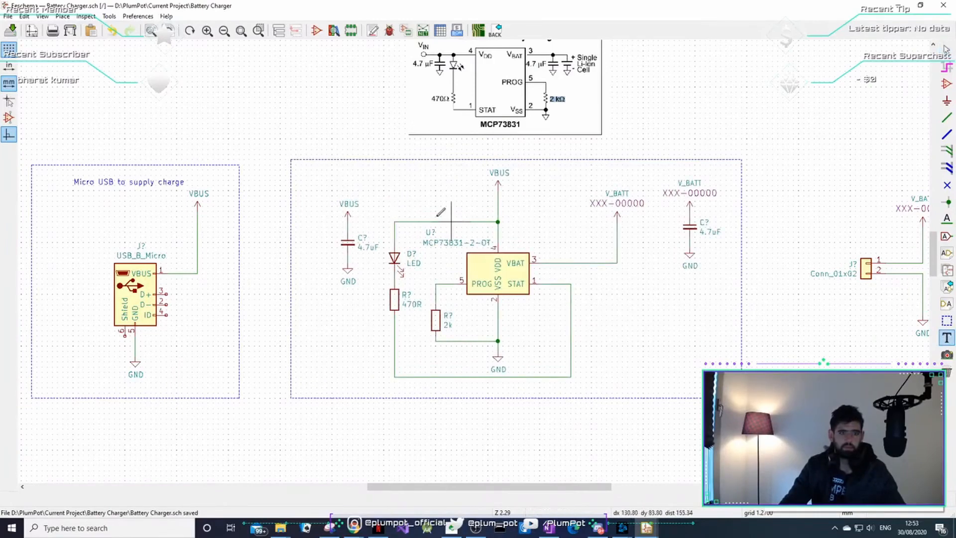
{"action": "left_click", "coordinate": [322, 169]}
{"action": "type", "text": "M"}
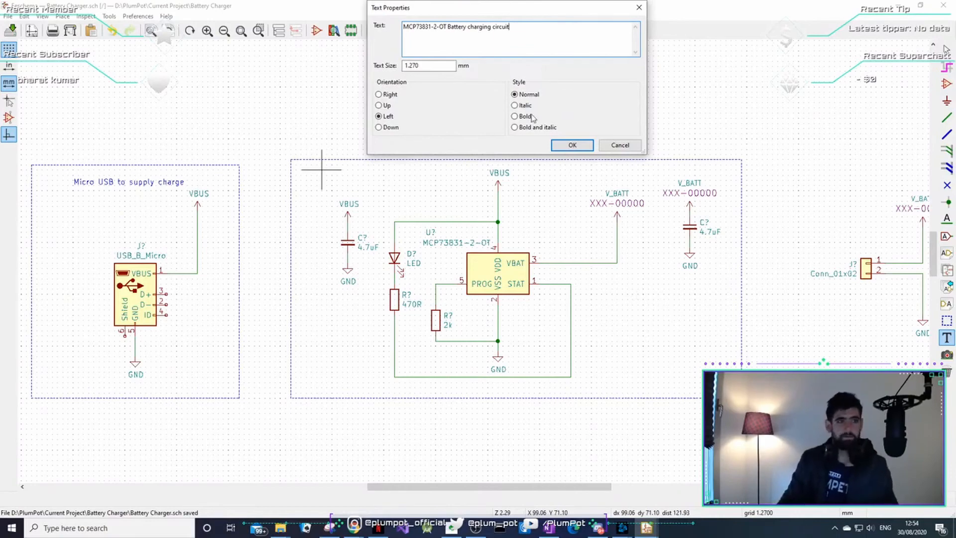
{"action": "left_click", "coordinate": [572, 145]}
{"action": "left_click", "coordinate": [306, 172]}
Draw a closed dashed rectangle of graphic lines around the battery connector with its V_BATT and GND symbols
{"action": "middle_click_drag", "start_coordinate": [367, 263], "coordinate": [211, 244]}
{"action": "middle_click_drag", "start_coordinate": [250, 178], "coordinate": [359, 170]}
{"action": "mouse_move", "coordinate": [581, 171]}
{"action": "middle_mouse_down"}
{"action": "mouse_move", "coordinate": [494, 177]}
{"action": "mouse_move", "coordinate": [525, 169]}
{"action": "middle_mouse_up"}
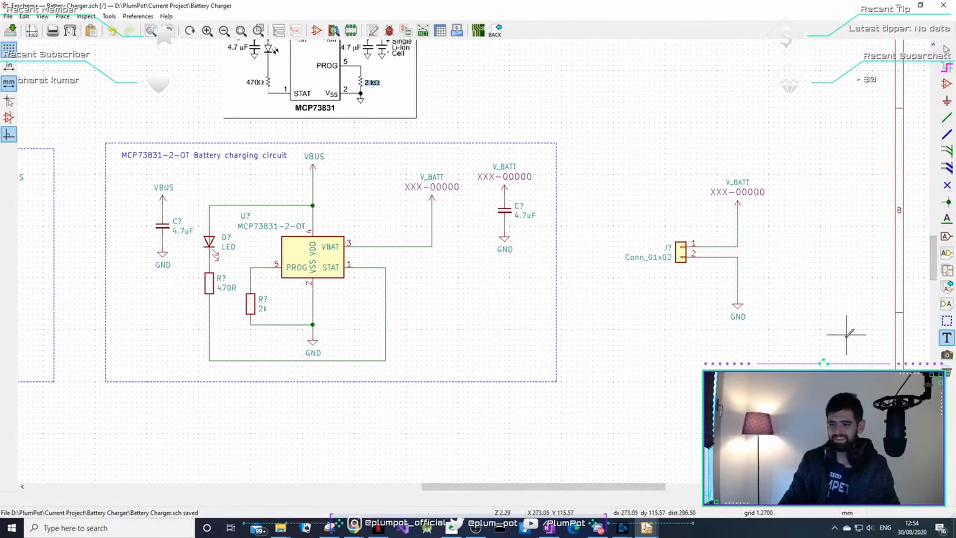
{"action": "left_click", "coordinate": [946, 320]}
{"action": "left_click", "coordinate": [587, 142]}
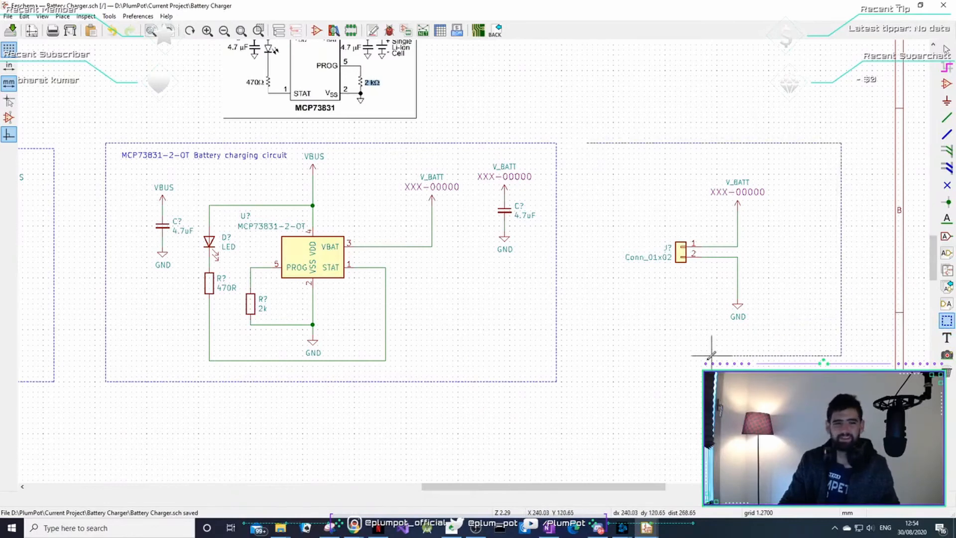
{"action": "double_click", "coordinate": [587, 143]}
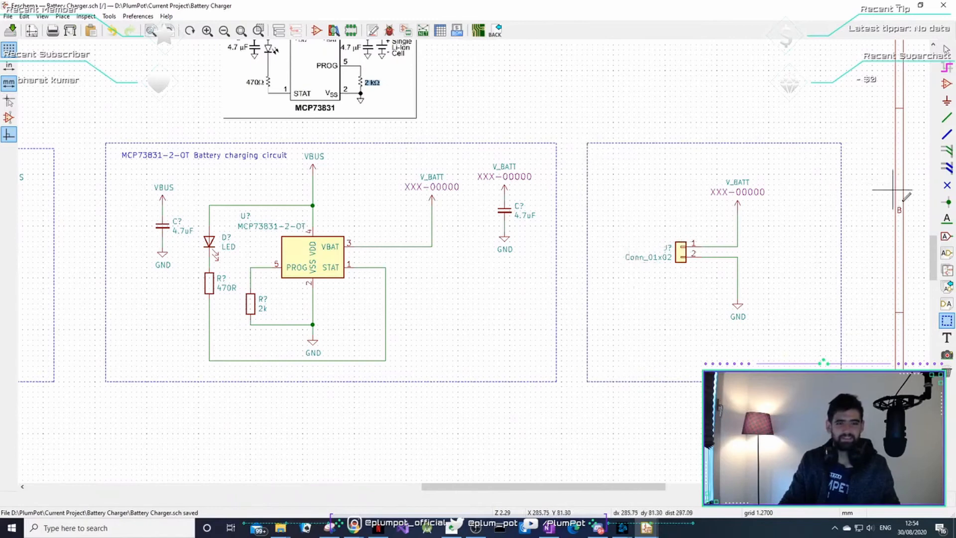
Place the text "Battery connecctor" centred near the upper edge of the battery connector's rectangle
{"action": "left_click", "coordinate": [946, 339]}
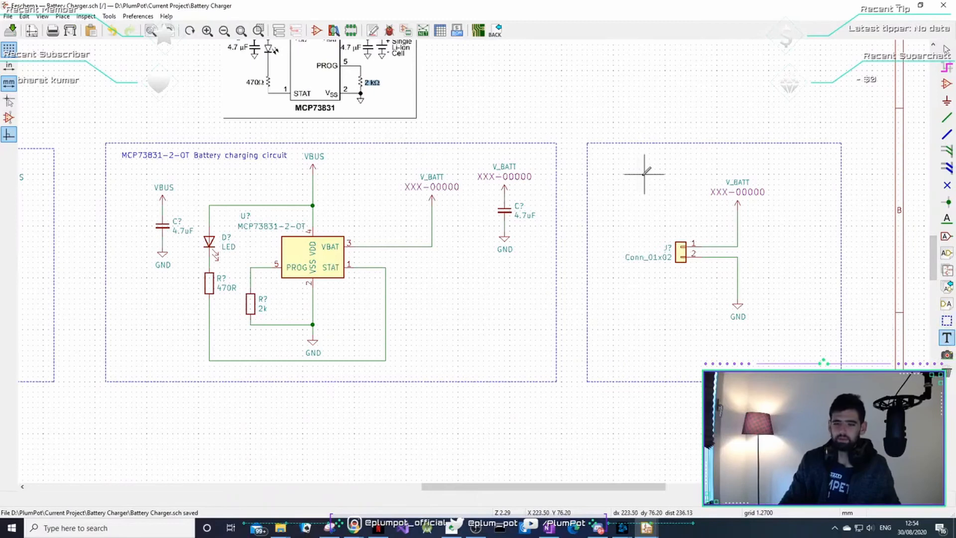
{"action": "left_click", "coordinate": [623, 163]}
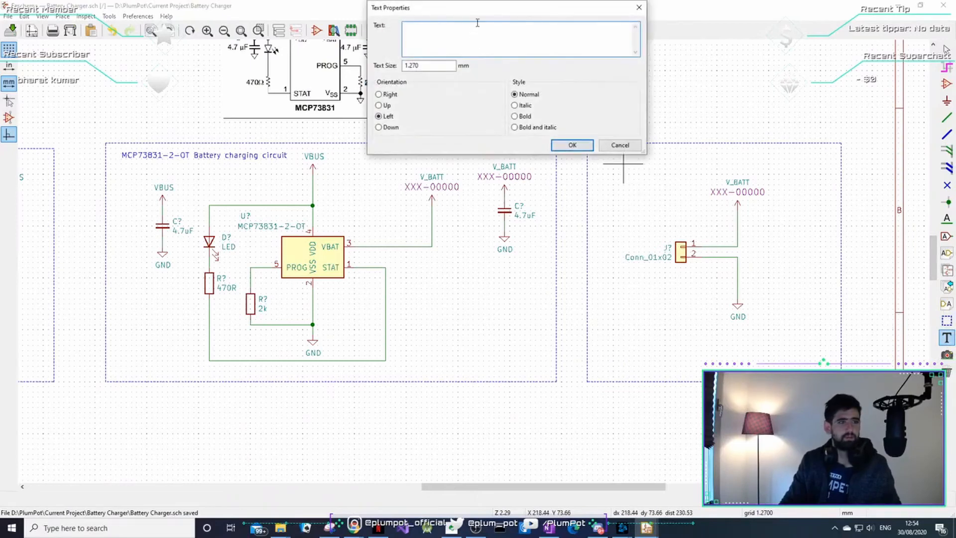
{"action": "type", "text": "Batt"}
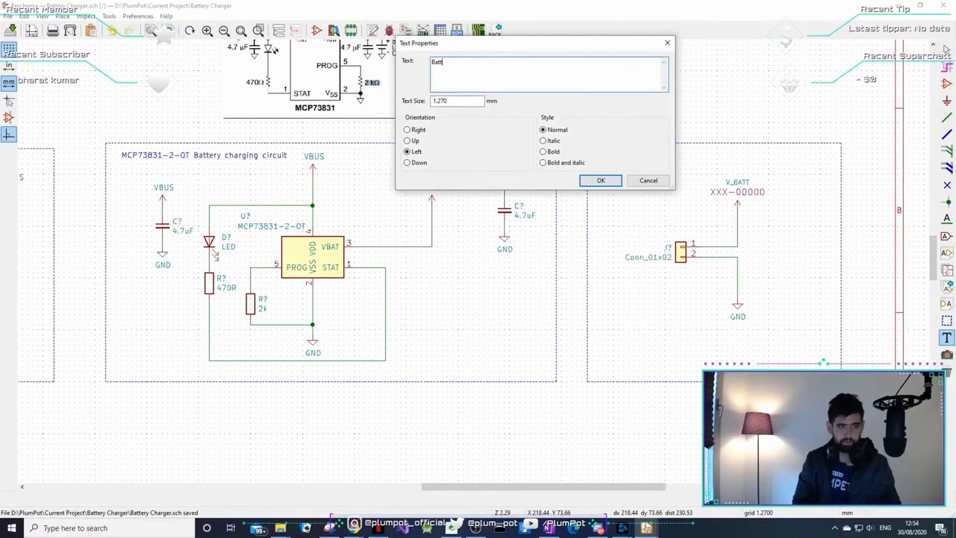
{"action": "type", "text": "ery conneccto"}
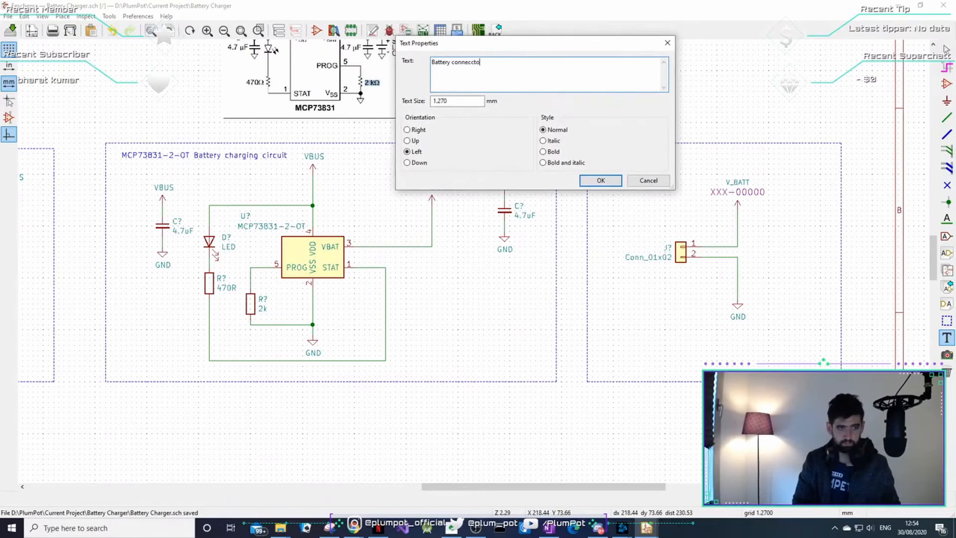
{"action": "type", "text": "r"}
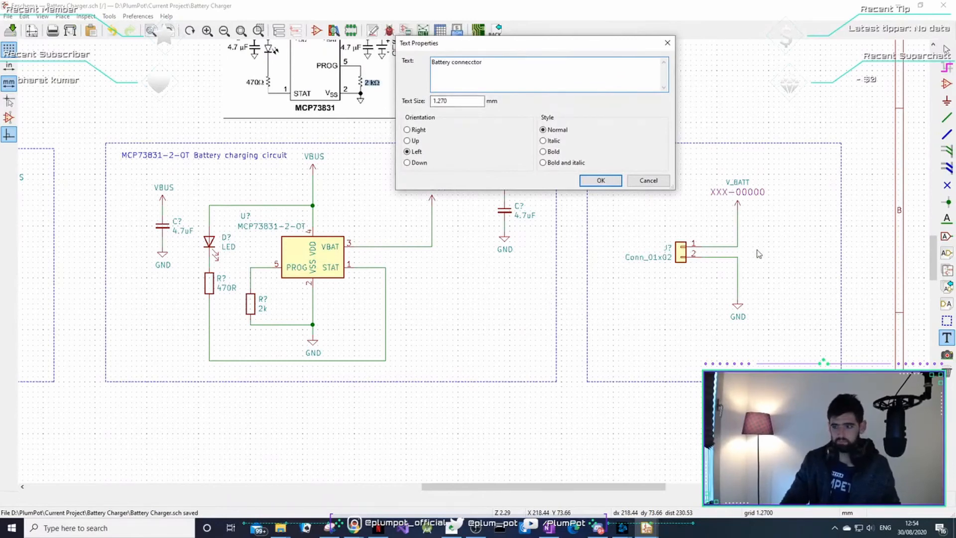
{"action": "left_click", "coordinate": [608, 183]}
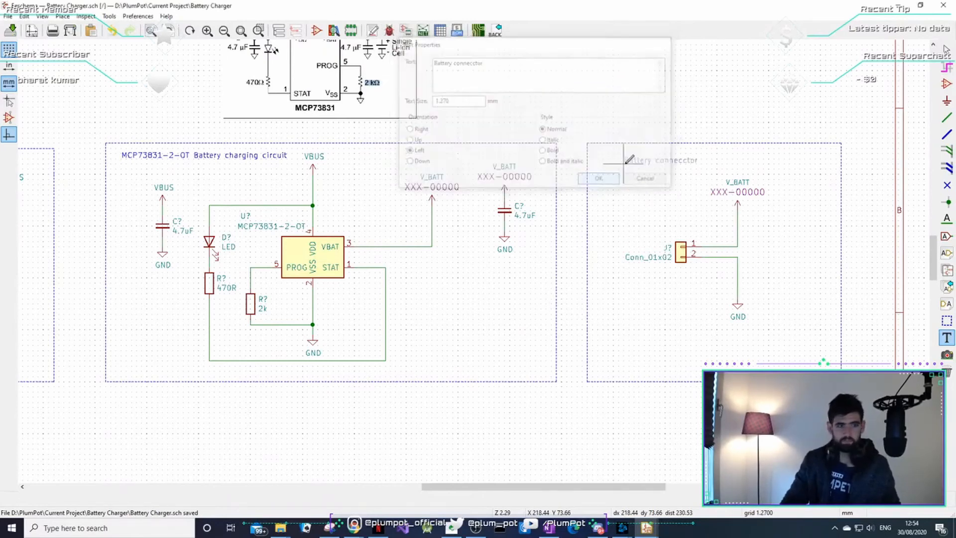
{"action": "left_click", "coordinate": [670, 163]}
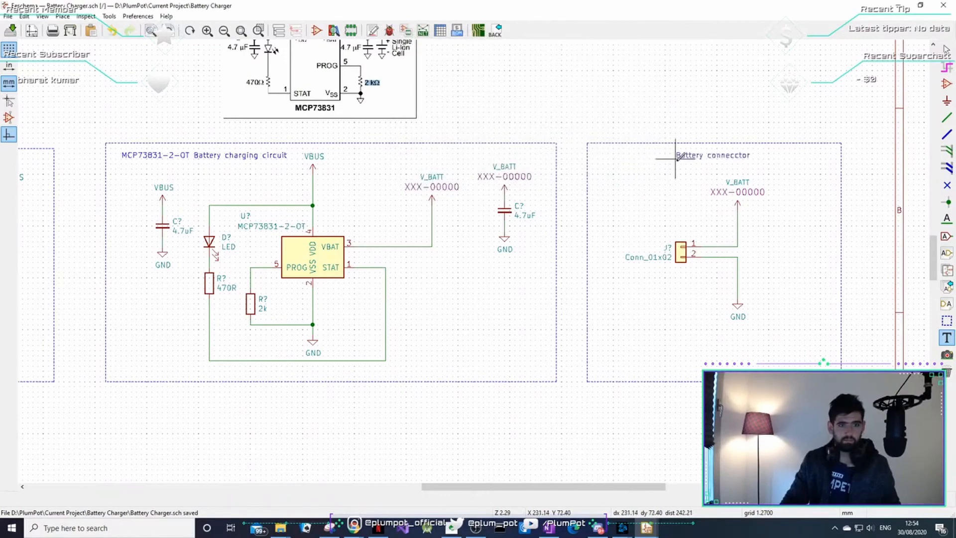
Place an "INPUT" heading with text size 3 mm above the Micro USB section, and move the reference image further up the sheet
{"action": "scroll", "coordinate": [548, 254], "scroll_direction": "down", "scroll_amount": 2}
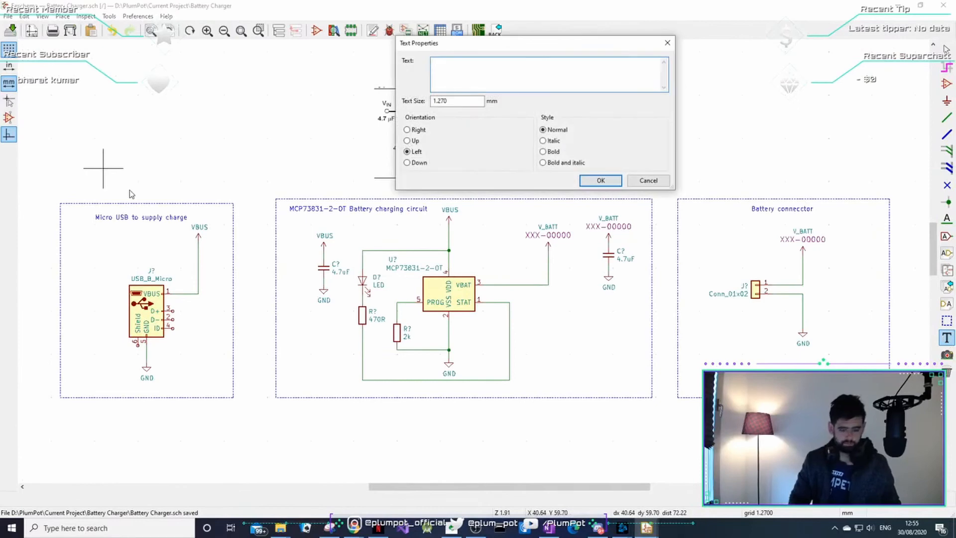
{"action": "type", "text": "INPUT"}
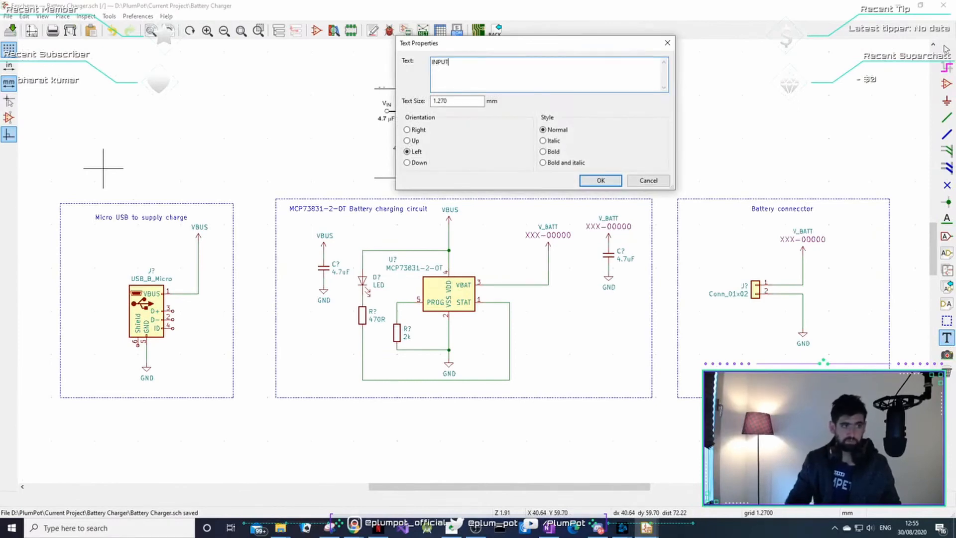
{"action": "left_click", "coordinate": [450, 99]}
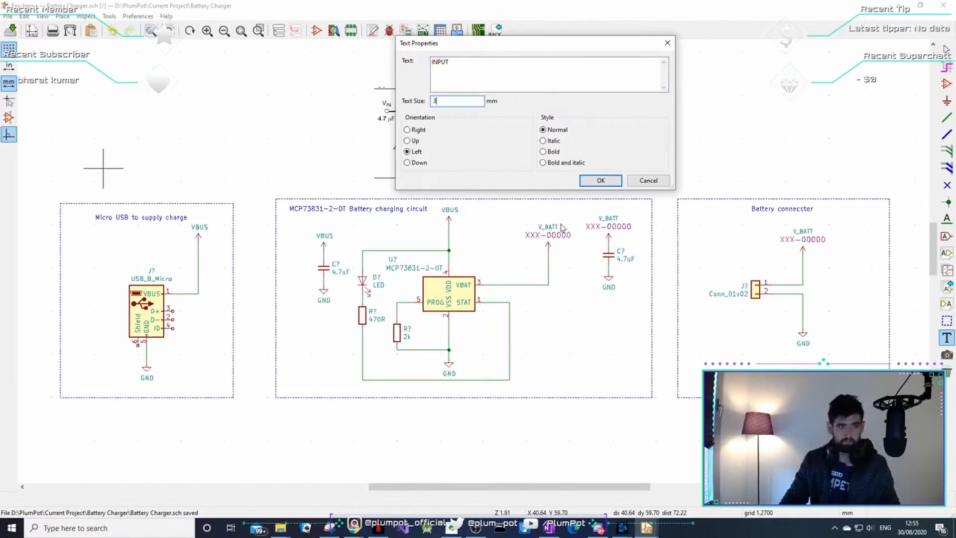
{"action": "left_click", "coordinate": [607, 183]}
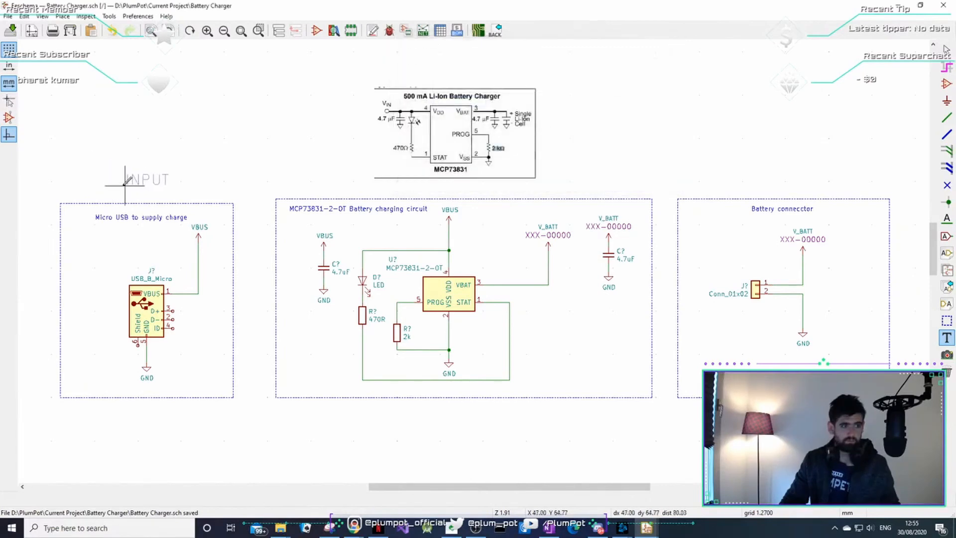
{"action": "left_click_drag", "start_coordinate": [566, 107], "coordinate": [475, 146]}
{"action": "left_click", "coordinate": [496, 108]}
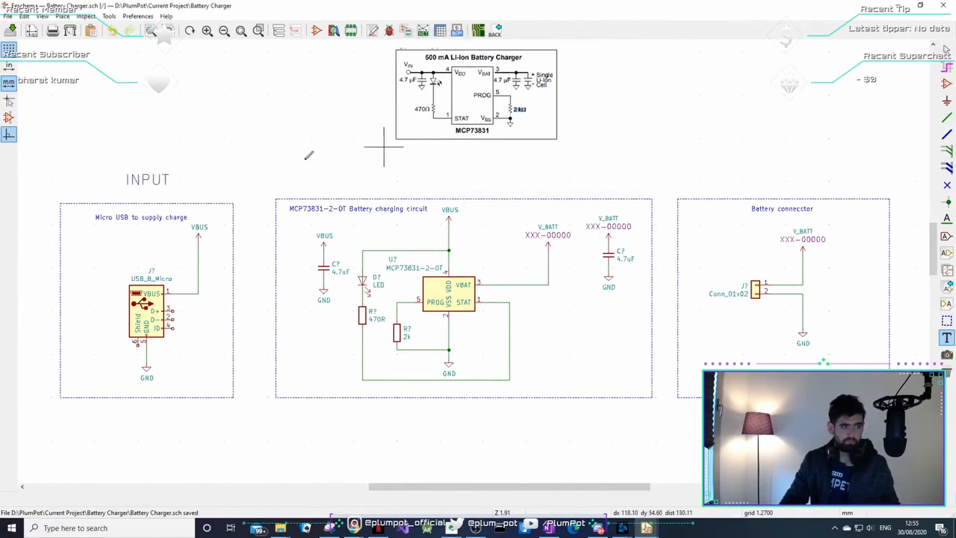
{"action": "left_click_drag", "start_coordinate": [185, 165], "coordinate": [119, 188]}
{"action": "left_click", "coordinate": [250, 173]}
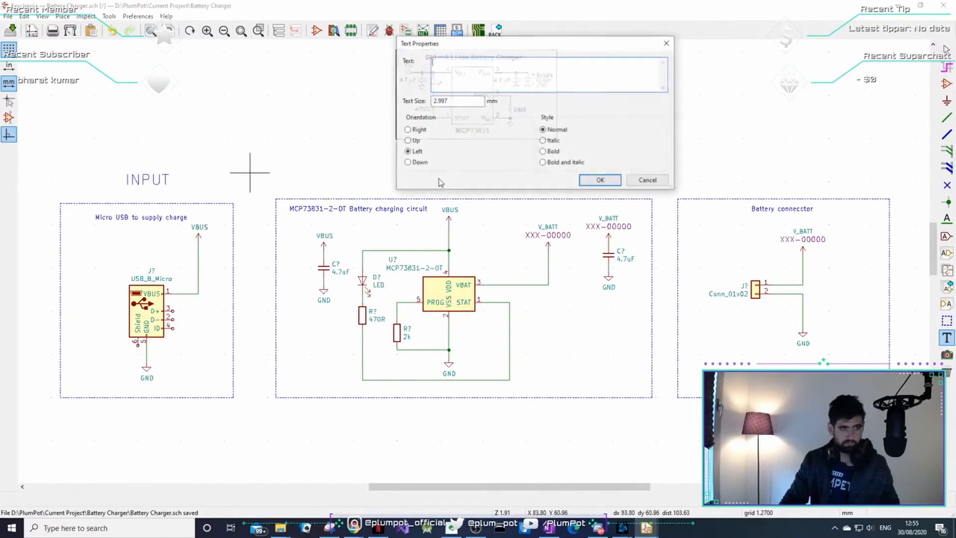
{"action": "left_click", "coordinate": [648, 181]}
{"action": "key", "text": "Escape"}
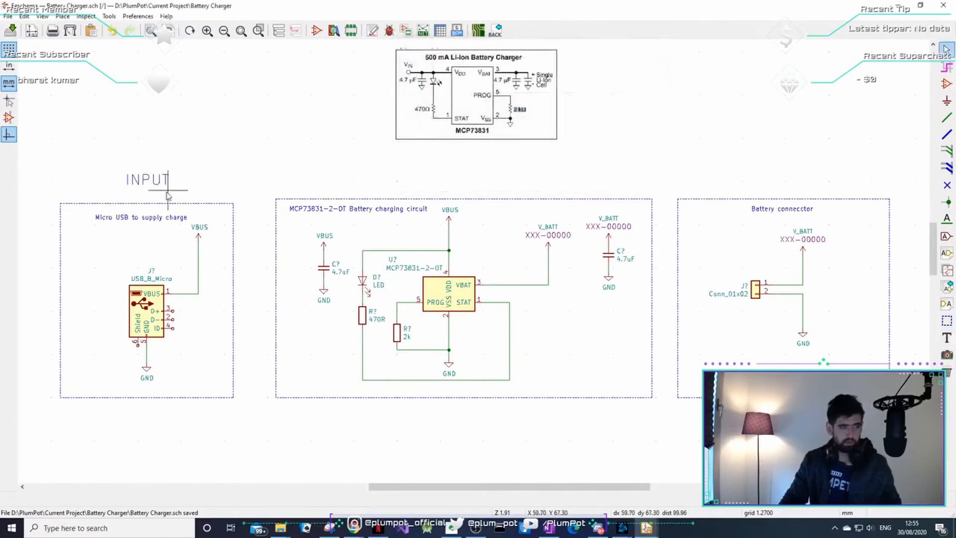
Duplicate the INPUT heading as "Process" above the charging circuit section and "OUTPUT" above the battery connector section
{"action": "left_click", "coordinate": [156, 183]}
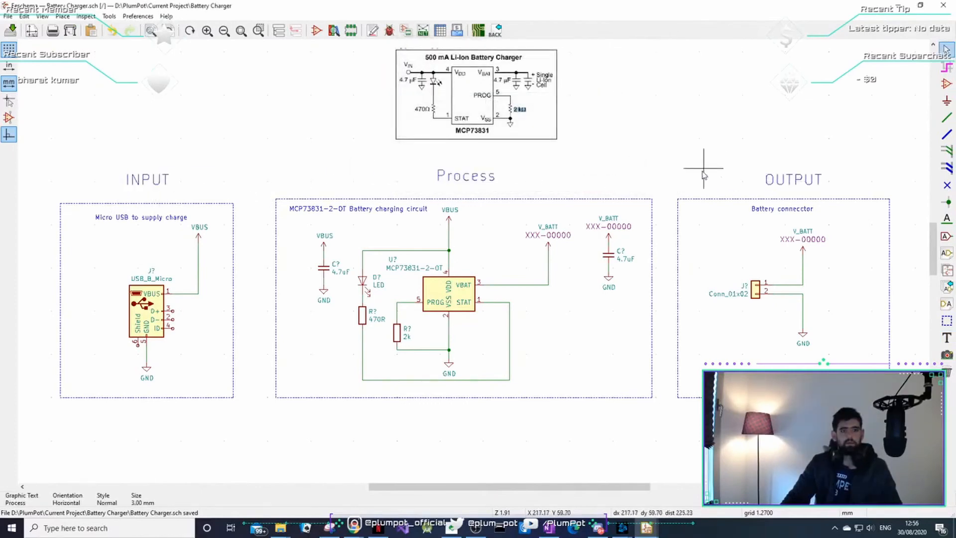
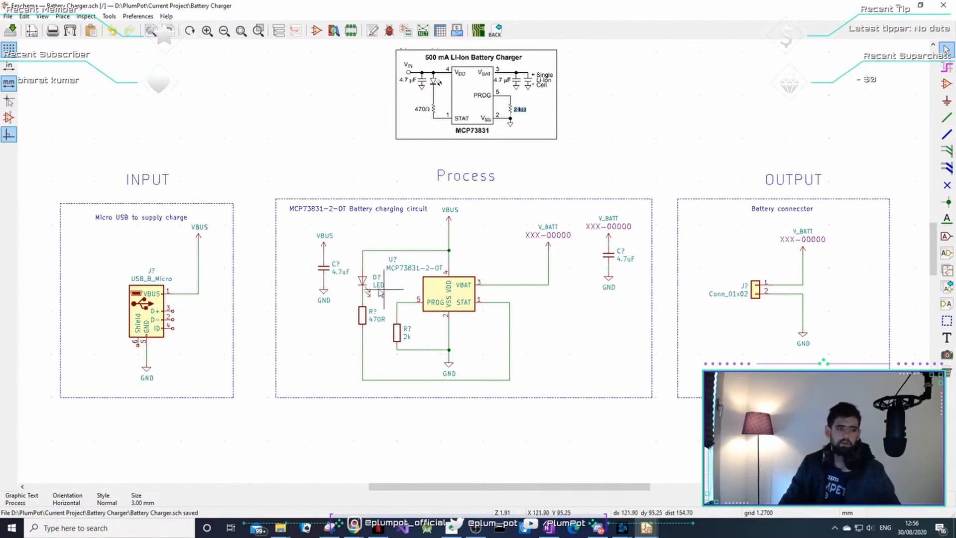
{"action": "scroll", "coordinate": [135, 263], "scroll_direction": "up", "scroll_amount": 5}
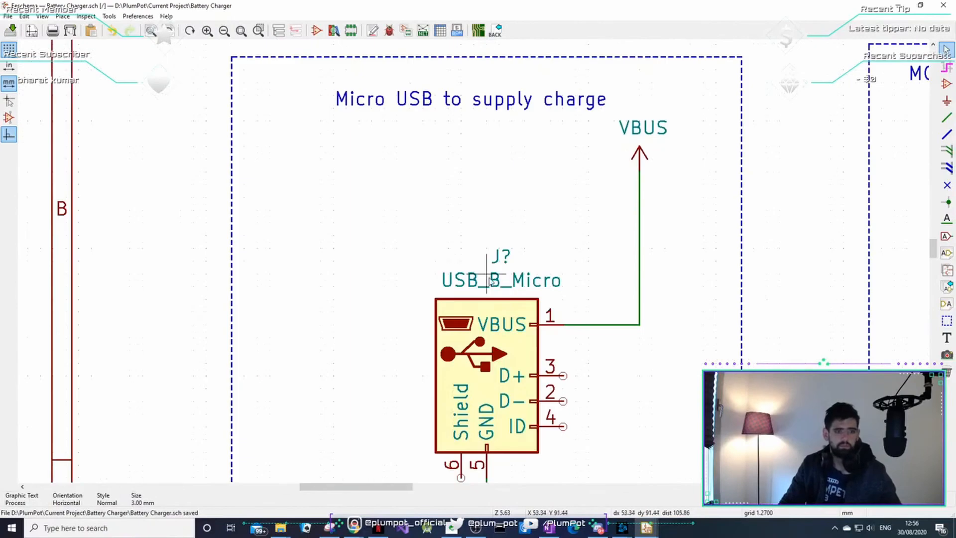
Review the layout of the INPUT, Process and OUTPUT sections and their circuits across the sheet
{"action": "scroll", "coordinate": [477, 266], "scroll_direction": "down", "scroll_amount": 5}
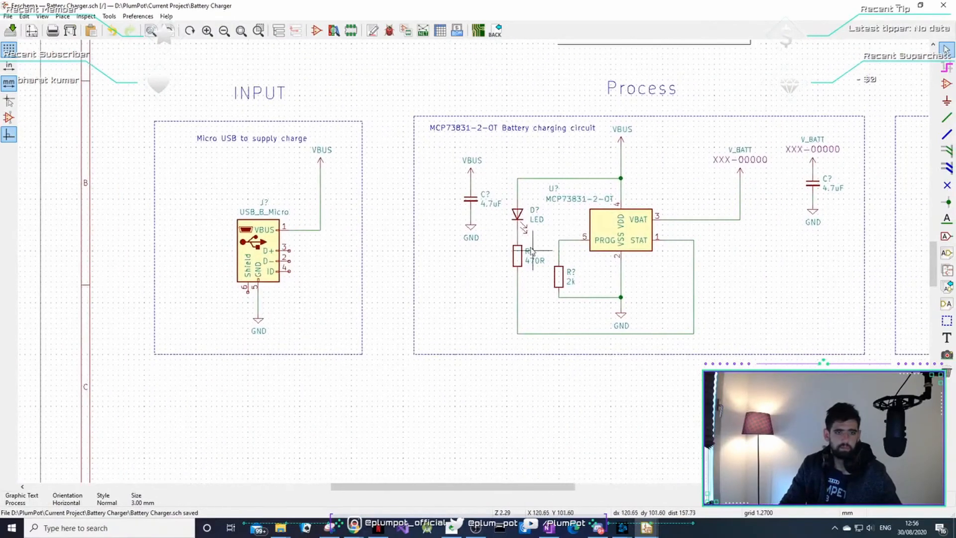
{"action": "scroll", "coordinate": [473, 260], "scroll_direction": "up", "scroll_amount": 1}
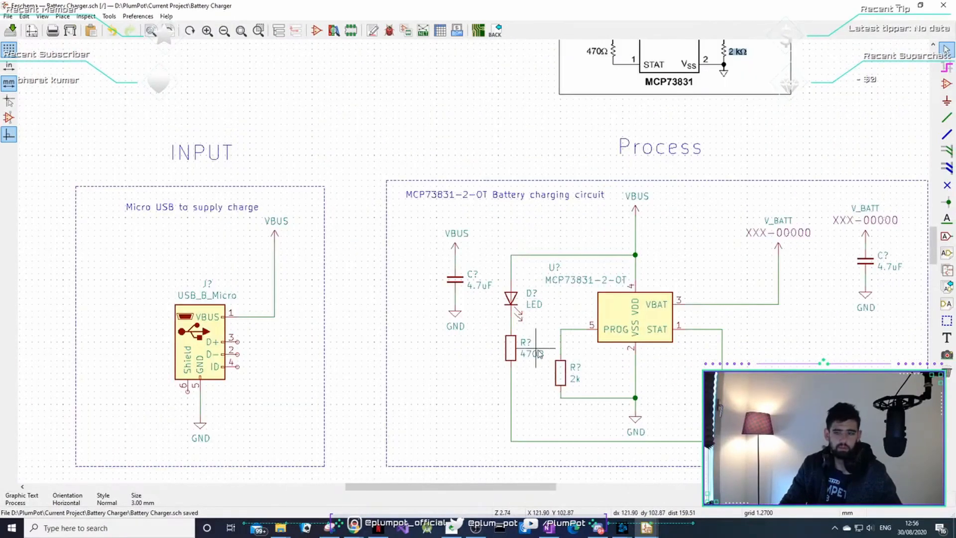
{"action": "middle_click_drag", "start_coordinate": [533, 348], "coordinate": [568, 365]}
{"action": "scroll", "coordinate": [568, 364], "scroll_direction": "down", "scroll_amount": 1}
{"action": "scroll", "coordinate": [477, 266], "scroll_direction": "down", "scroll_amount": 1}
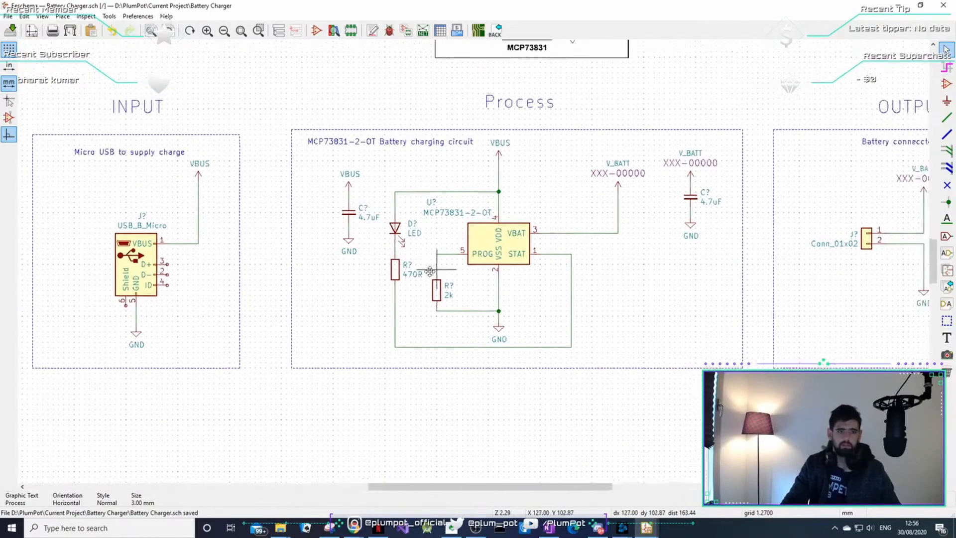
{"action": "scroll", "coordinate": [483, 267], "scroll_direction": "up", "scroll_amount": 1}
{"action": "middle_click_drag", "start_coordinate": [673, 252], "coordinate": [581, 257]}
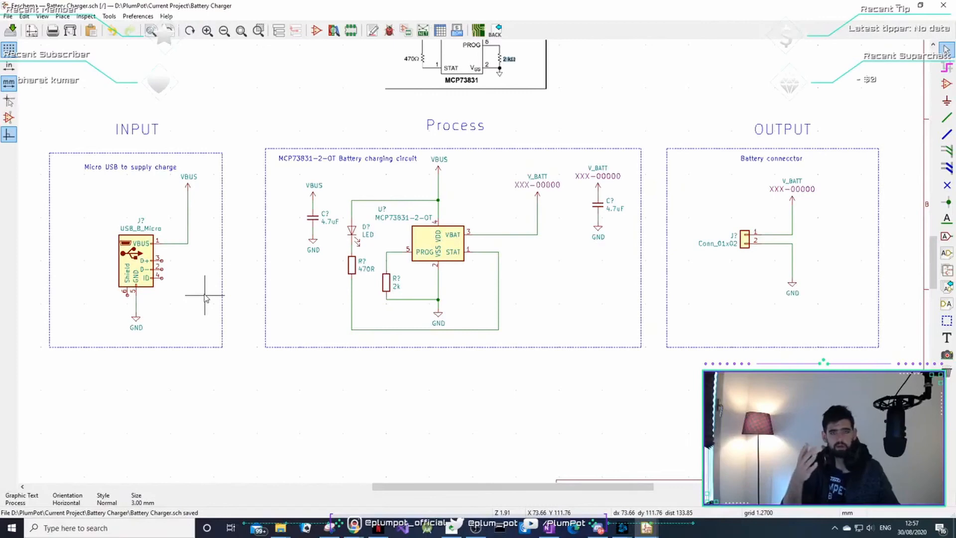
{"action": "scroll", "coordinate": [379, 219], "scroll_direction": "up", "scroll_amount": 2}
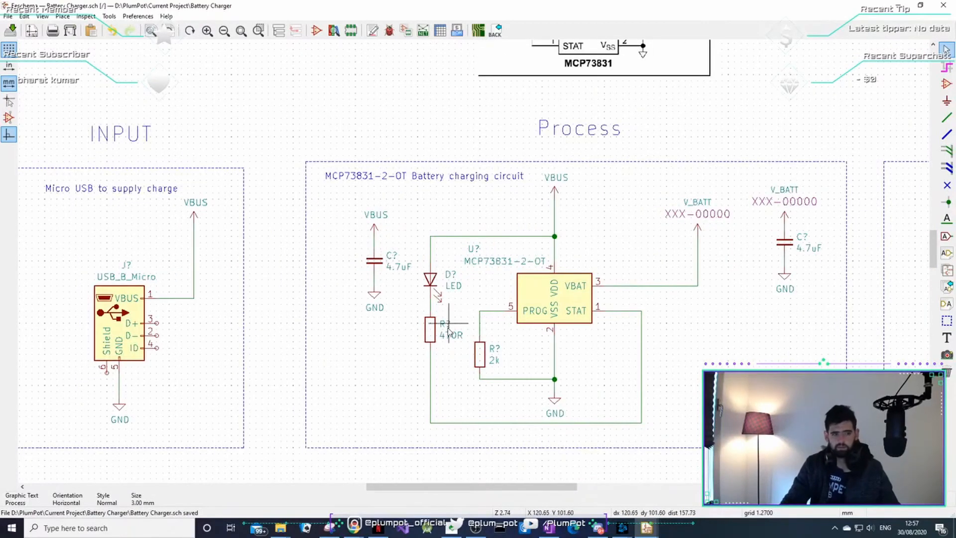
{"action": "middle_click_drag", "start_coordinate": [722, 275], "coordinate": [471, 247]}
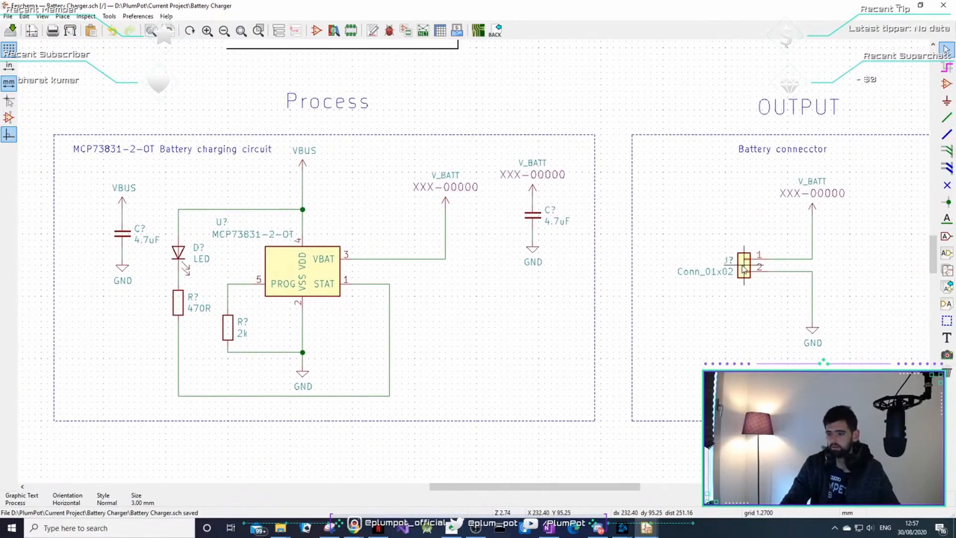
{"action": "scroll", "coordinate": [759, 229], "scroll_direction": "down", "scroll_amount": 5}
{"action": "scroll", "coordinate": [645, 292], "scroll_direction": "up", "scroll_amount": 2}
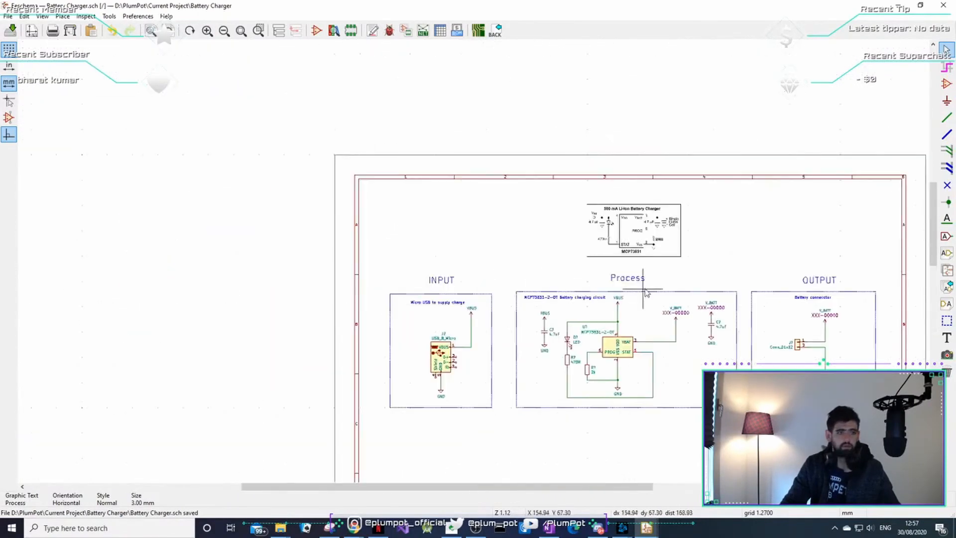
{"action": "scroll", "coordinate": [645, 292], "scroll_direction": "up", "scroll_amount": 2}
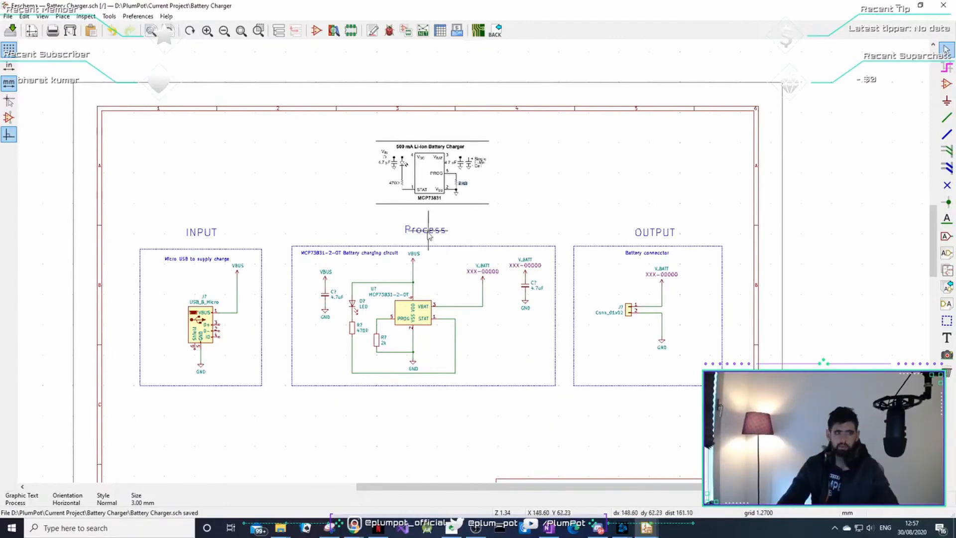
Inspect the symbol properties of the 4.7uF capacitor on VBUS, then close them without changes
{"action": "scroll", "coordinate": [281, 281], "scroll_direction": "up", "scroll_amount": 5}
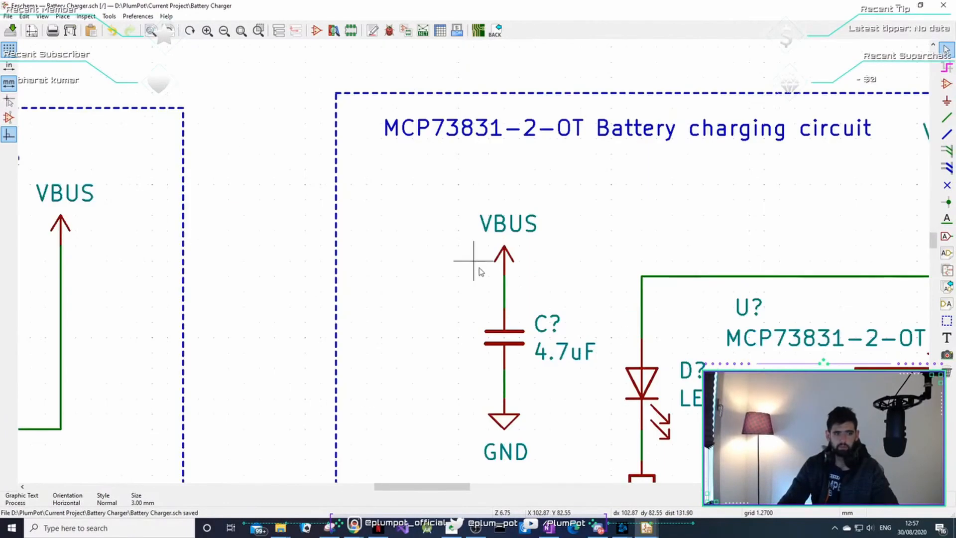
{"action": "double_click", "coordinate": [495, 339]}
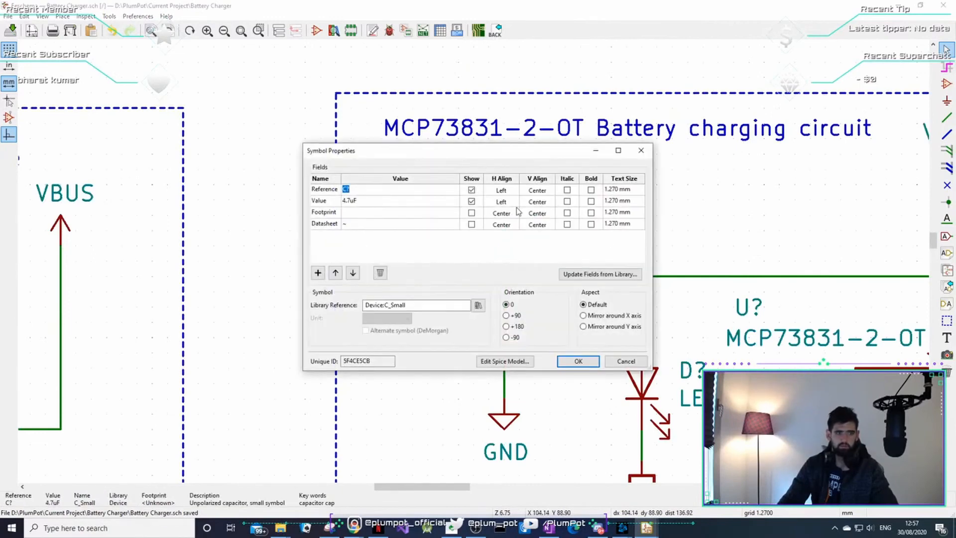
{"action": "left_click", "coordinate": [641, 150]}
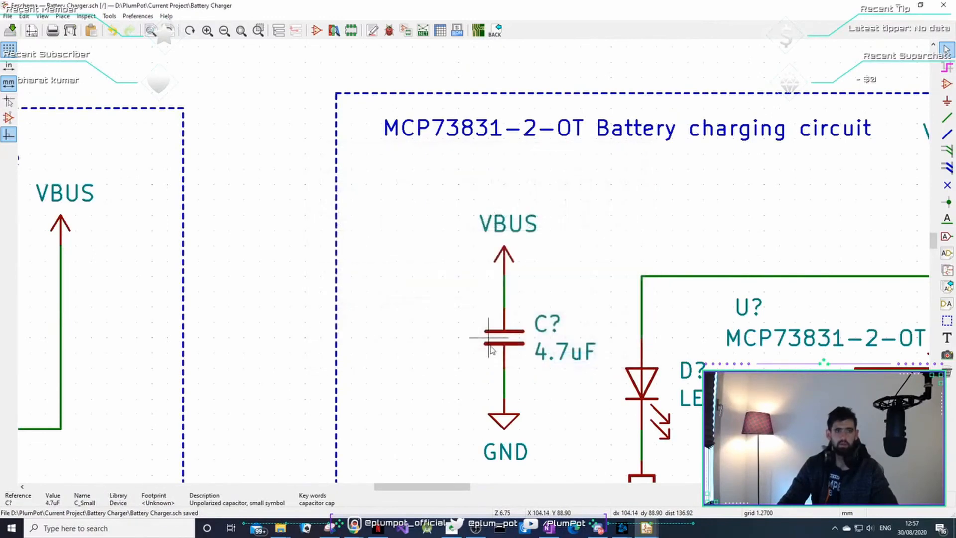
Annotate the entire schematic, keeping existing annotations, sorting components by X position and using the first free number after 0
{"action": "left_click", "coordinate": [109, 16]}
{"action": "left_click", "coordinate": [176, 152]}
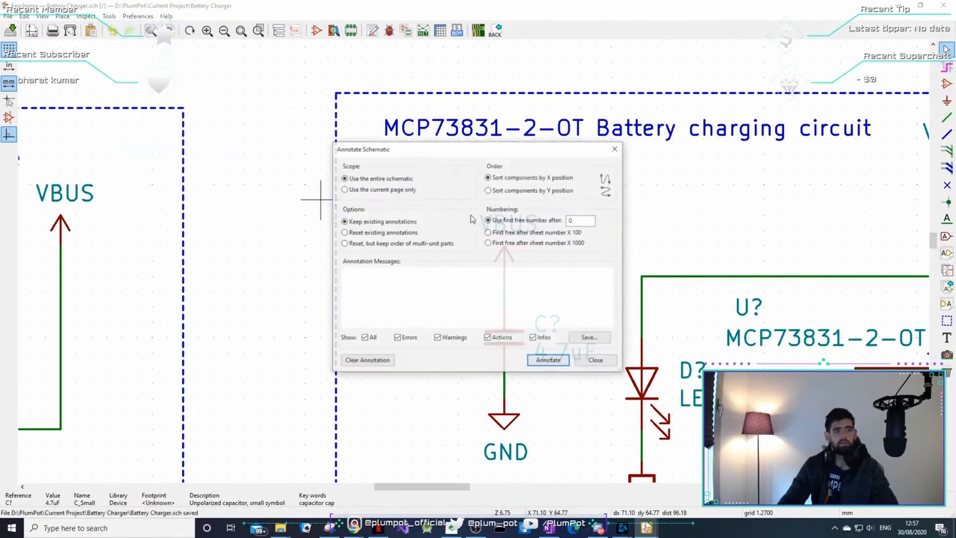
{"action": "left_click", "coordinate": [549, 361]}
{"action": "left_click", "coordinate": [596, 361]}
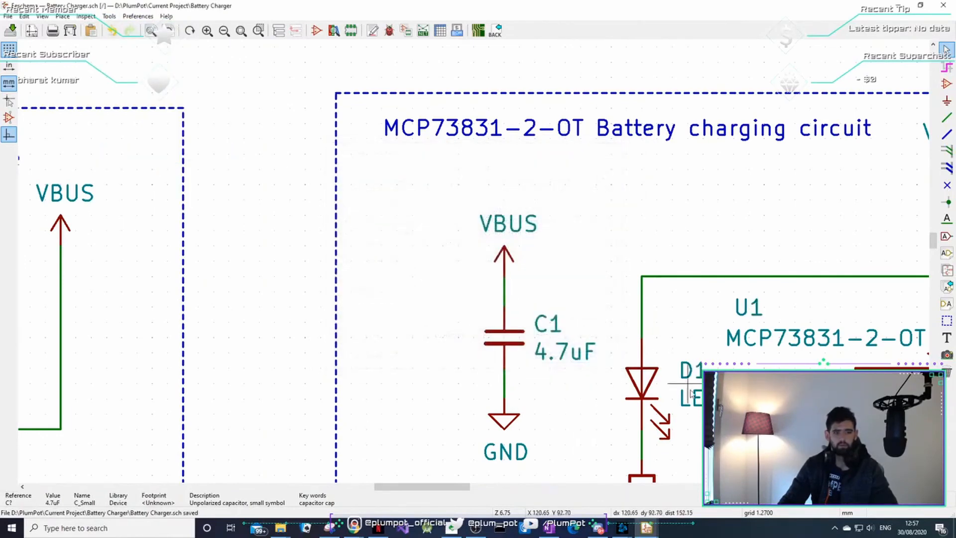
Check the component reference designators throughout the Micro USB, charging circuit and battery connector sections
{"action": "key", "text": "Home"}
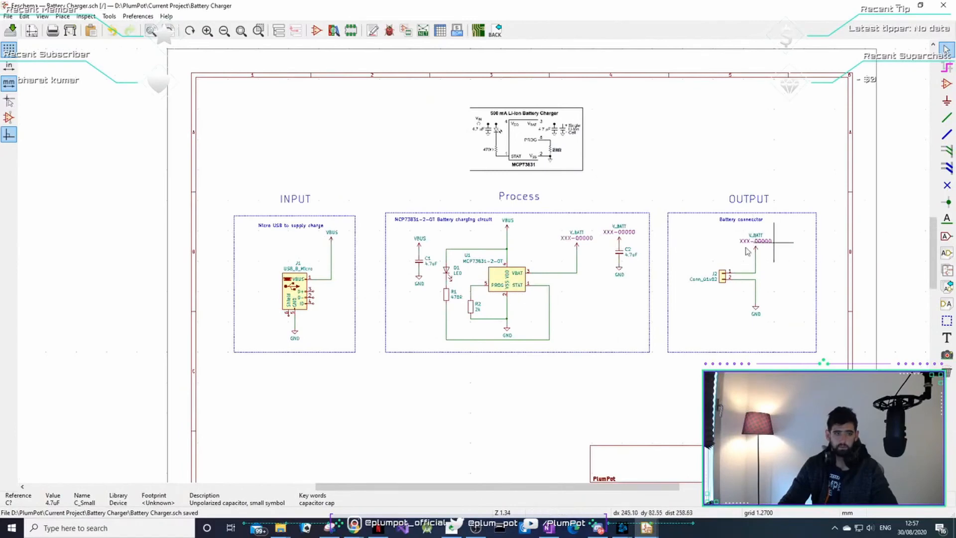
{"action": "scroll", "coordinate": [492, 221], "scroll_direction": "up", "scroll_amount": 4}
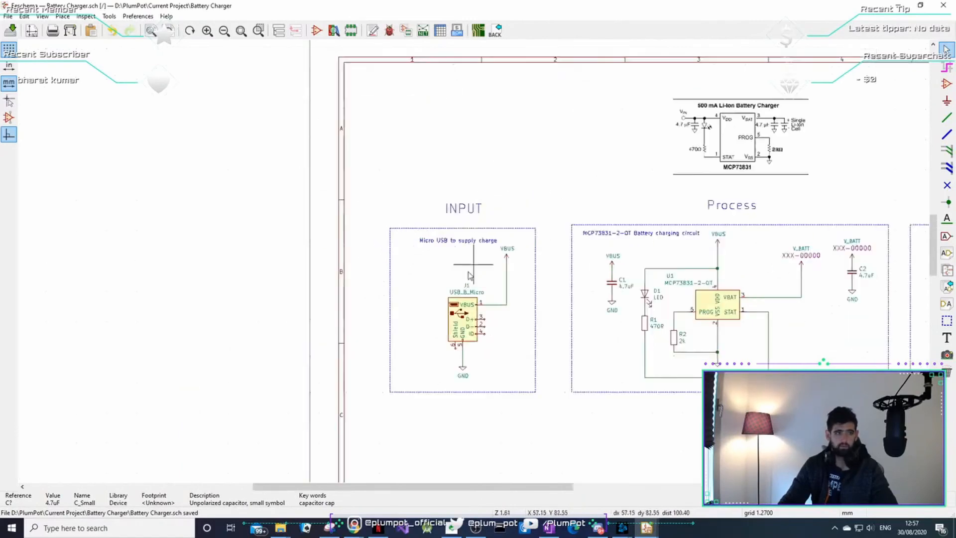
{"action": "middle_click_drag", "start_coordinate": [421, 232], "coordinate": [416, 232]}
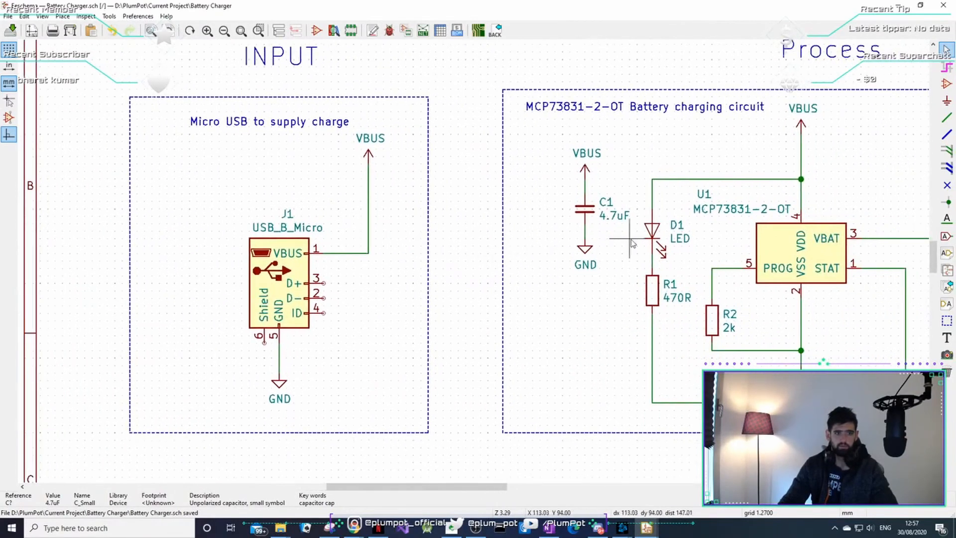
{"action": "middle_click_drag", "start_coordinate": [615, 219], "coordinate": [464, 206]}
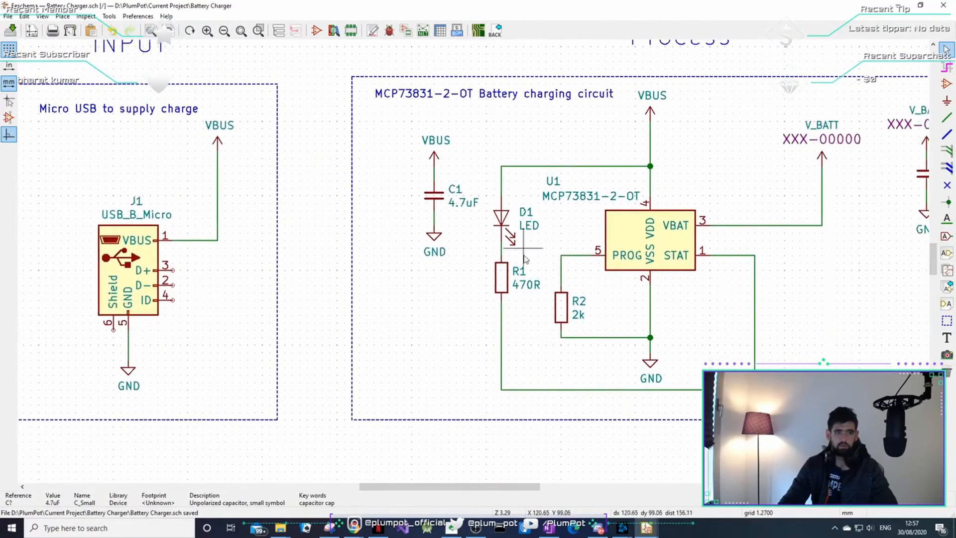
{"action": "middle_click_drag", "start_coordinate": [649, 246], "coordinate": [491, 255]}
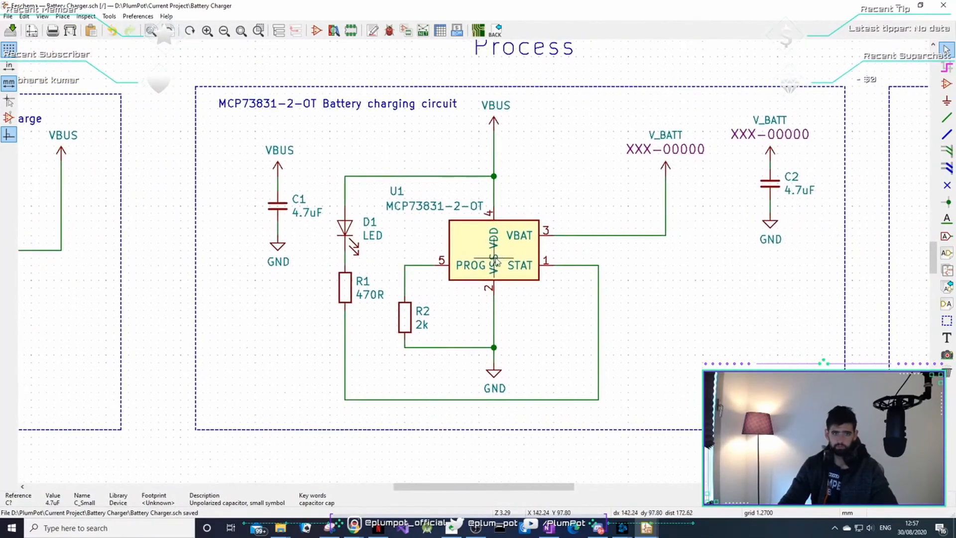
{"action": "scroll", "coordinate": [513, 256], "scroll_direction": "up", "scroll_amount": 1}
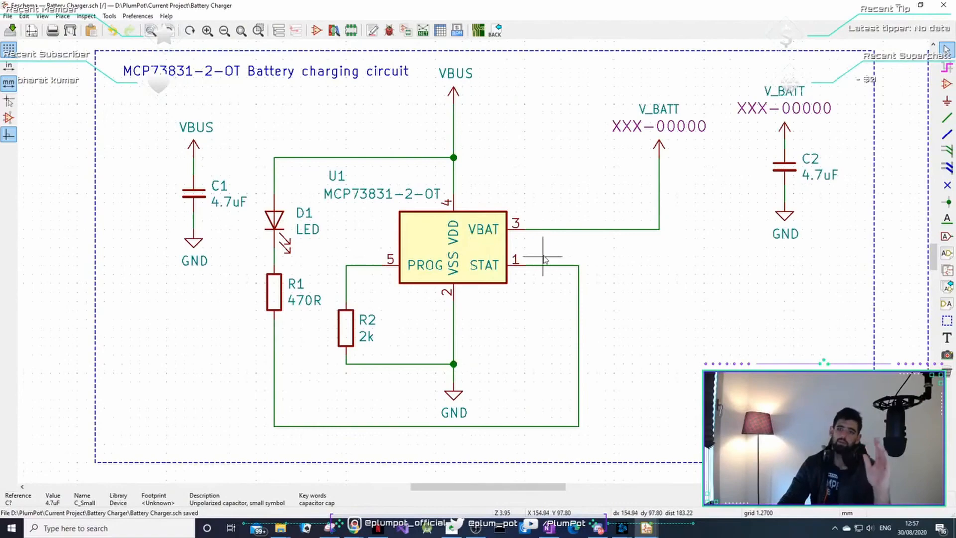
{"action": "middle_click_drag", "start_coordinate": [430, 299], "coordinate": [697, 299]}
{"action": "scroll", "coordinate": [697, 298], "scroll_direction": "down", "scroll_amount": 1}
{"action": "middle_click_drag", "start_coordinate": [429, 237], "coordinate": [813, 226]}
{"action": "middle_click_drag", "start_coordinate": [678, 243], "coordinate": [595, 222]}
{"action": "middle_click_drag", "start_coordinate": [793, 219], "coordinate": [532, 209]}
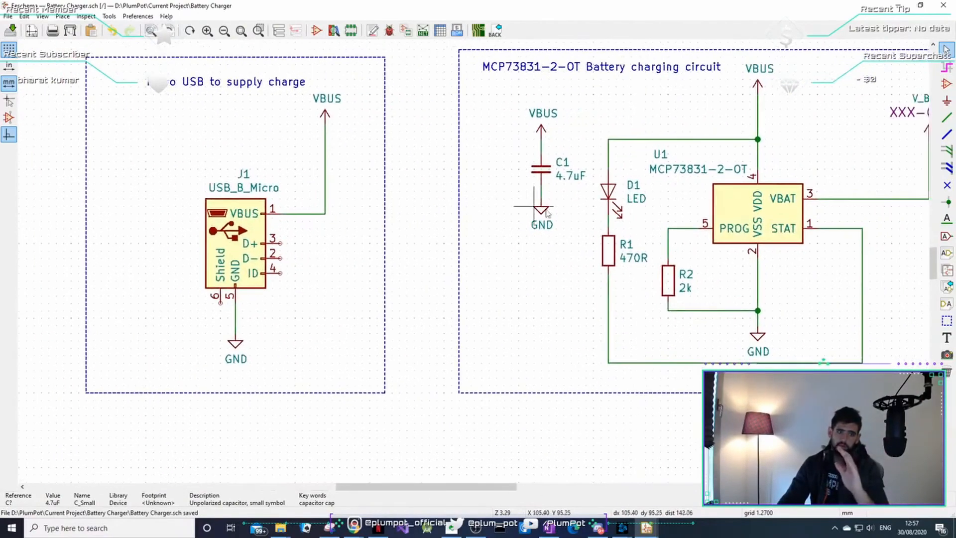
{"action": "middle_click_drag", "start_coordinate": [717, 223], "coordinate": [442, 197]}
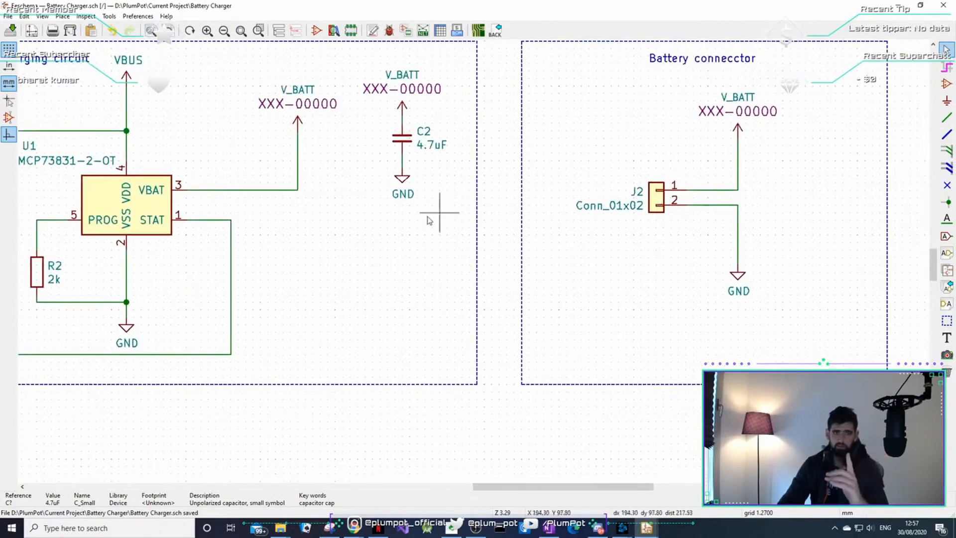
{"action": "middle_click_drag", "start_coordinate": [219, 244], "coordinate": [723, 209]}
{"action": "middle_click_drag", "start_coordinate": [483, 149], "coordinate": [414, 211]}
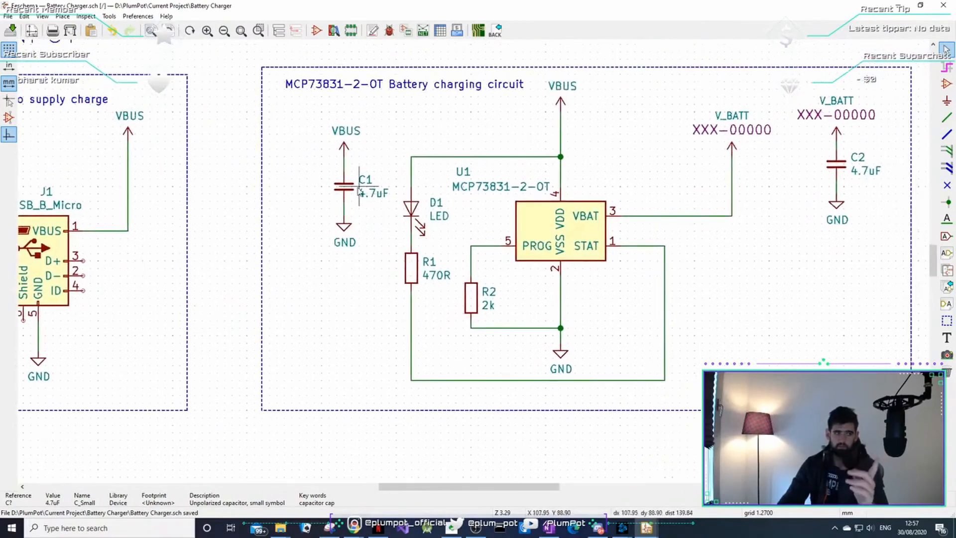